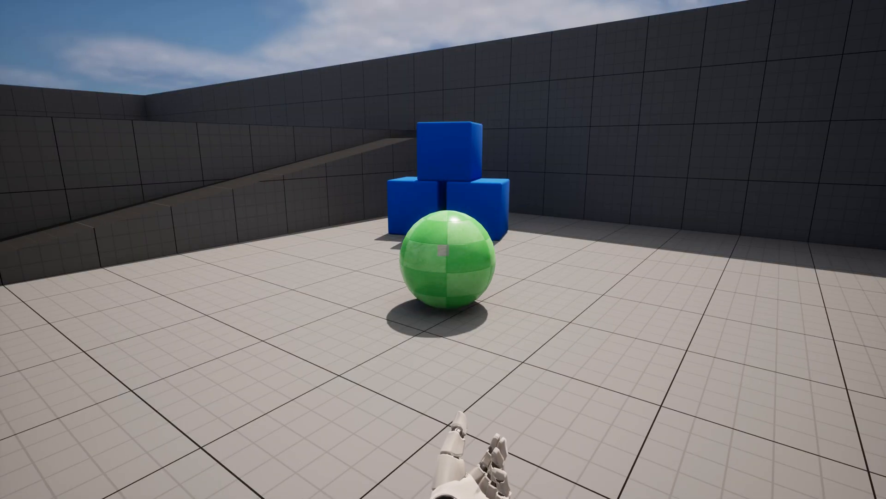
pyautogui.press('e')
pyautogui.press('e')
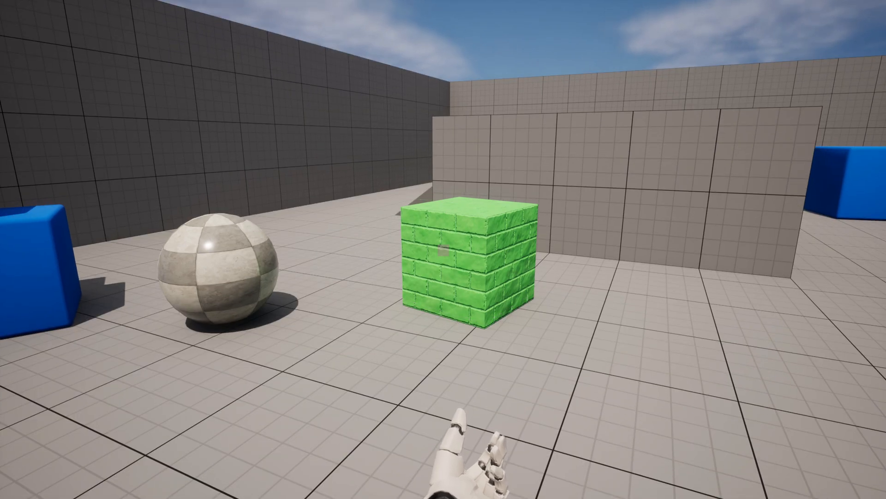
pyautogui.press('s')
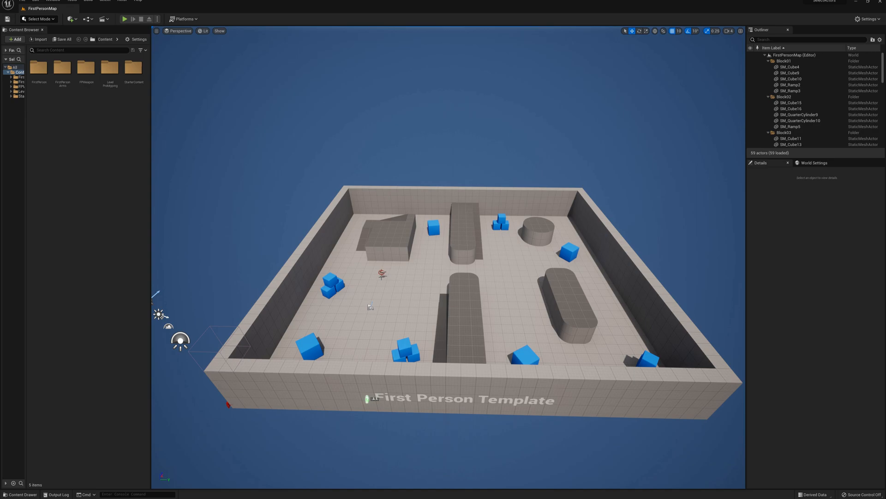
# Step: Create a Blueprint Interface in the Content folder and name it Select_Actors_Interface
pyautogui.rightClick(66, 147)
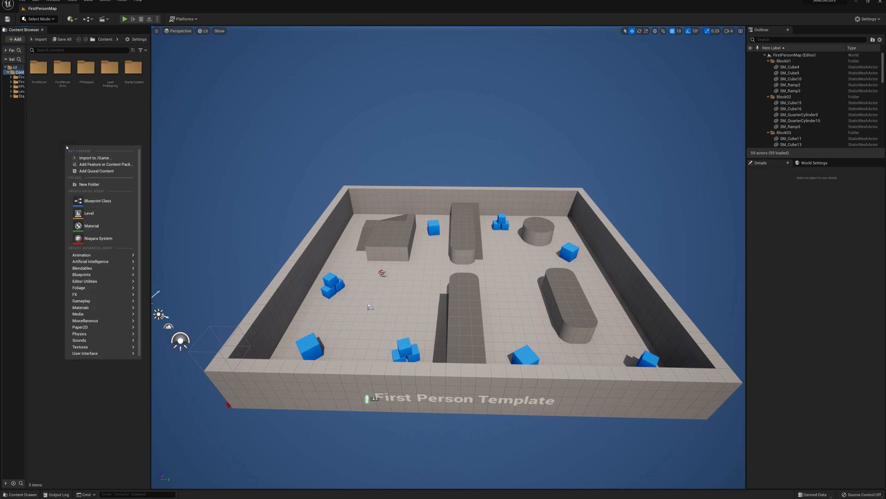
pyautogui.moveTo(103, 276)
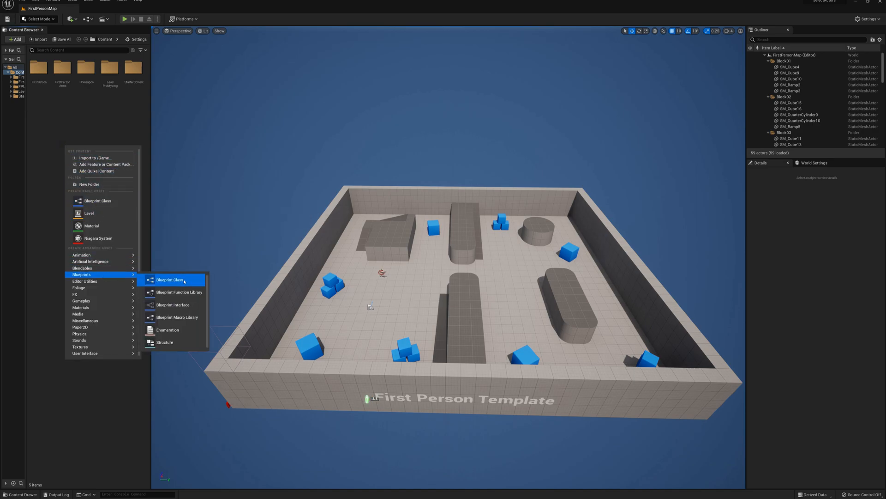
pyautogui.click(180, 305)
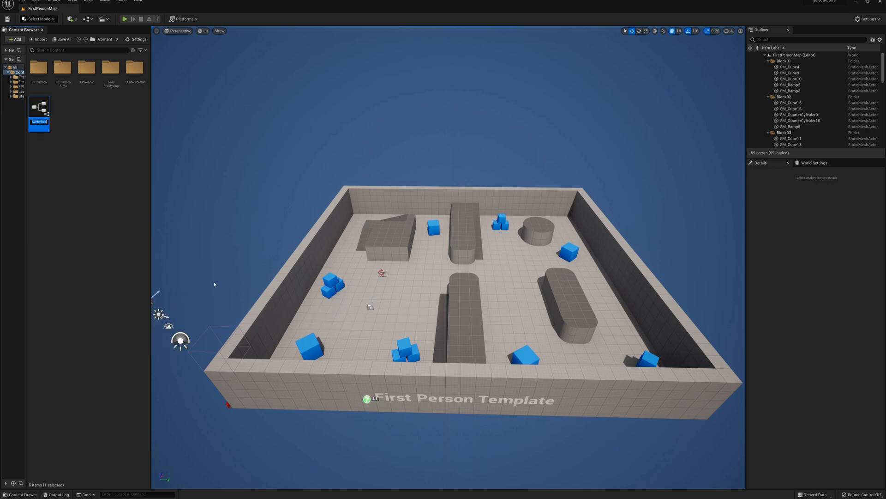
pyautogui.write('Select_Actors_')
pyautogui.press('Return')
pyautogui.write('_Interface')
pyautogui.press('Return')
# Step: Open Select_Actors_Interface docked in the main window and rename its default function to SelectMyActor
pyautogui.doubleClick(39, 113)
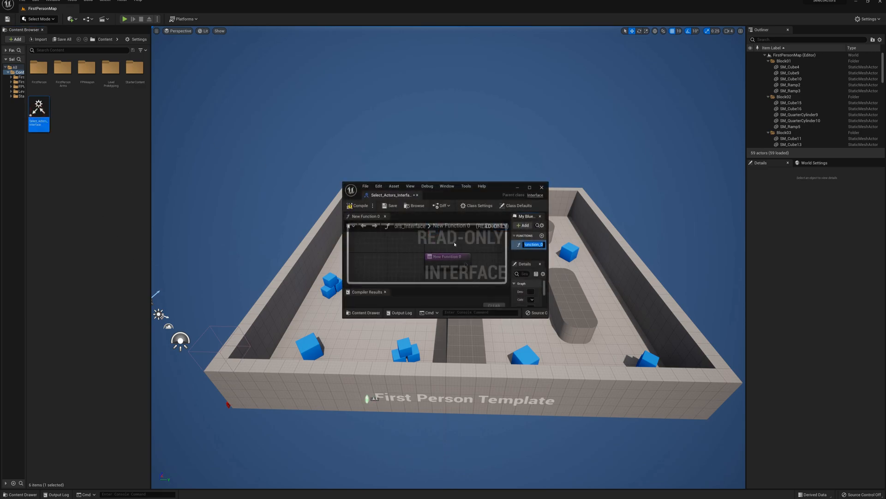
pyautogui.doubleClick(398, 182)
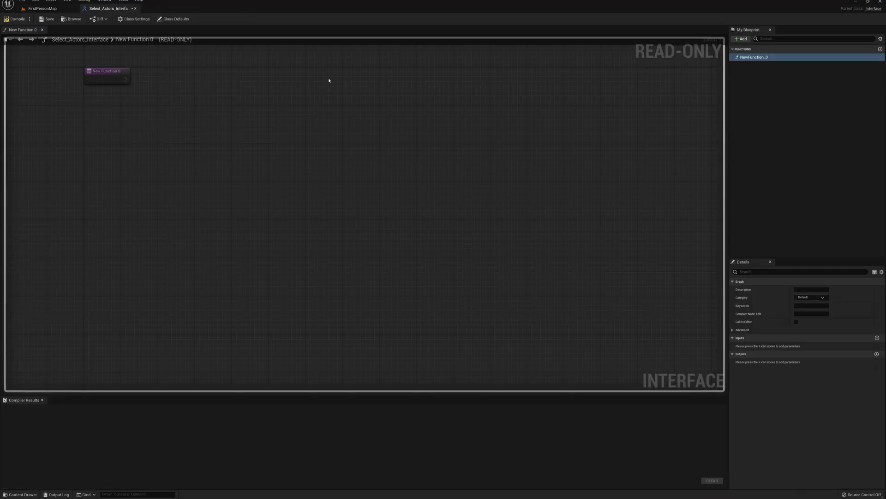
pyautogui.doubleClick(783, 58)
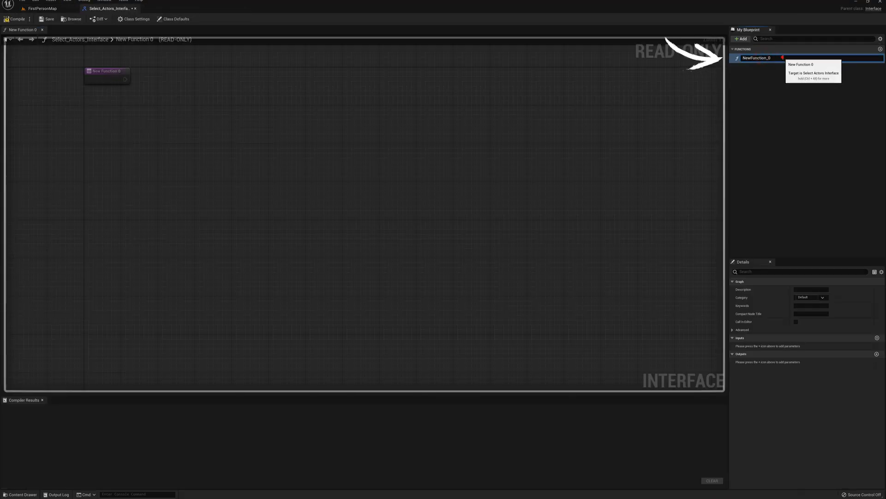
pyautogui.moveTo(784, 58); pyautogui.dragTo(731, 67)
pyautogui.write('Select')
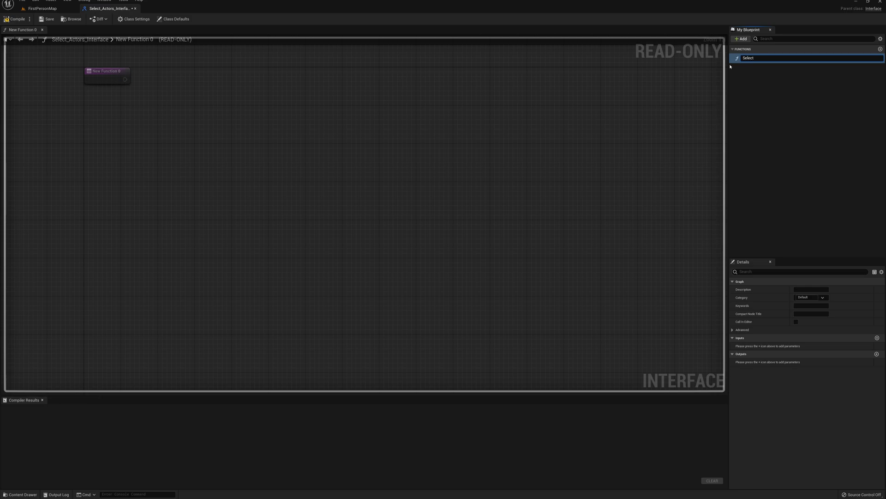
pyautogui.write('MyActor')
pyautogui.press('Return')
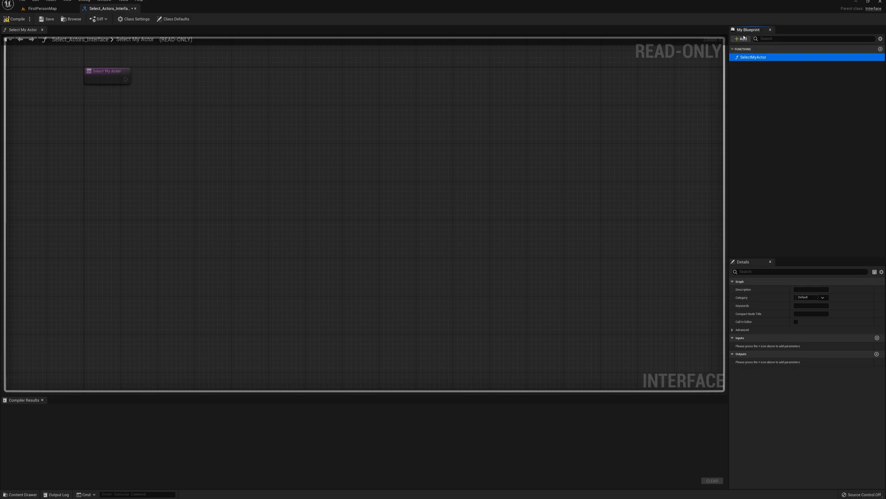
# Step: Add a second function named DeselectMyActor to the interface
pyautogui.click(743, 39)
pyautogui.click(761, 54)
pyautogui.write('Select')
pyautogui.press('BackSpace')
pyautogui.press('BackSpace')
pyautogui.press('BackSpace')
pyautogui.press('BackSpace')
pyautogui.press('BackSpace')
pyautogui.press('BackSpace')
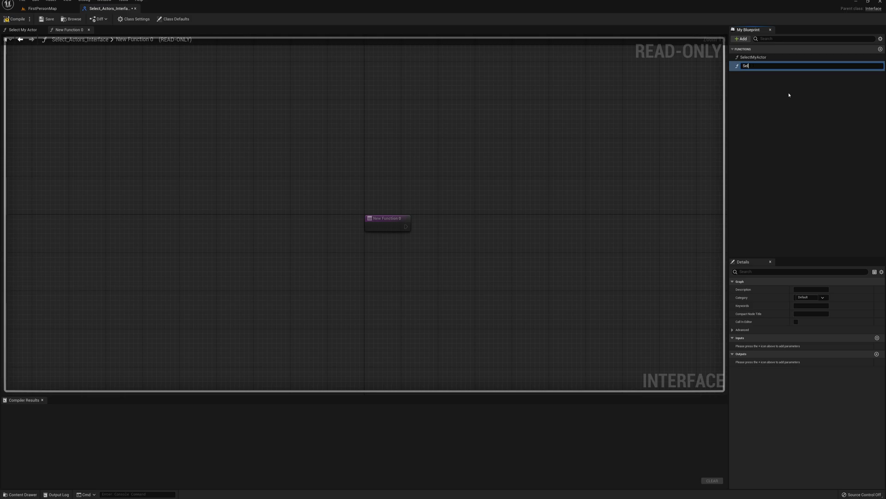
pyautogui.write('DeselectMyActor')
pyautogui.press('Return')
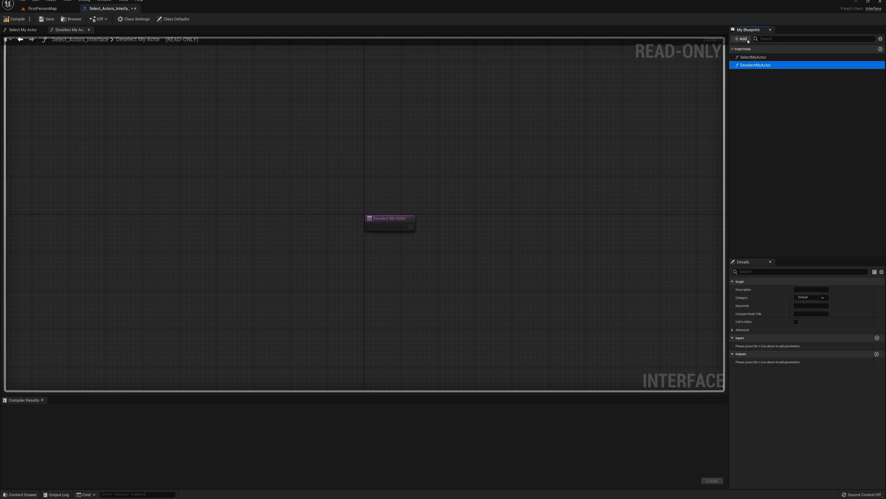
# Step: Add a third function named isSelected? to the interface
pyautogui.click(746, 40)
pyautogui.click(752, 55)
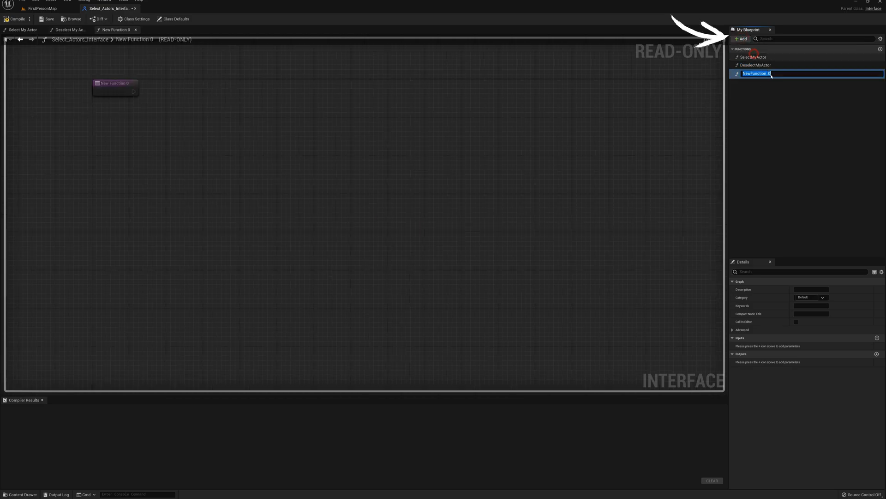
pyautogui.write('isSelected?')
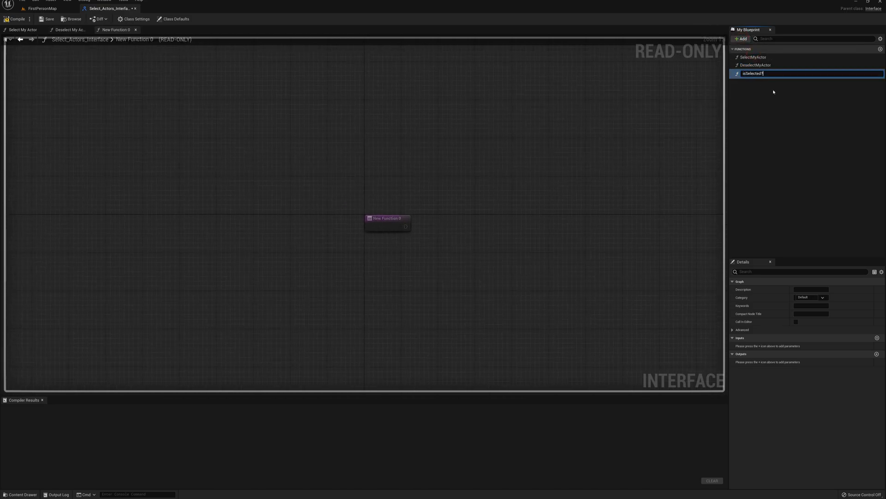
pyautogui.press('Return')
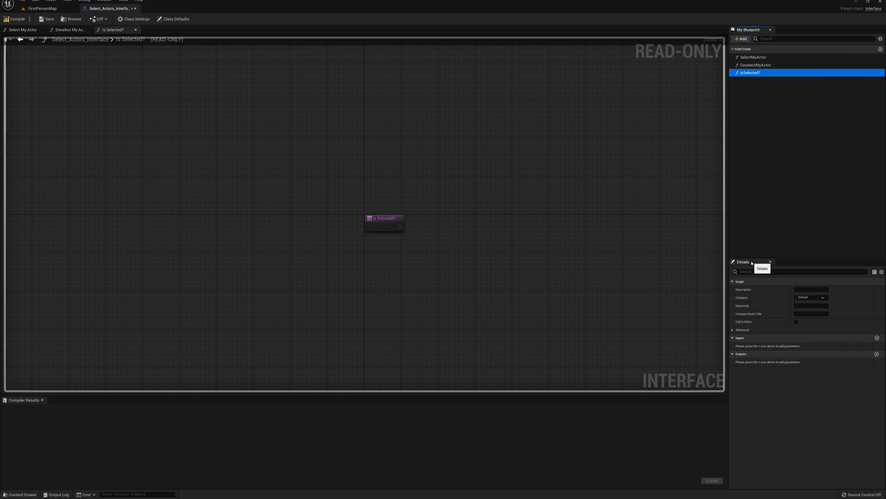
# Step: Give the isSelected? function a Boolean output named isSelected?, and compile and close the interface
pyautogui.click(877, 355)
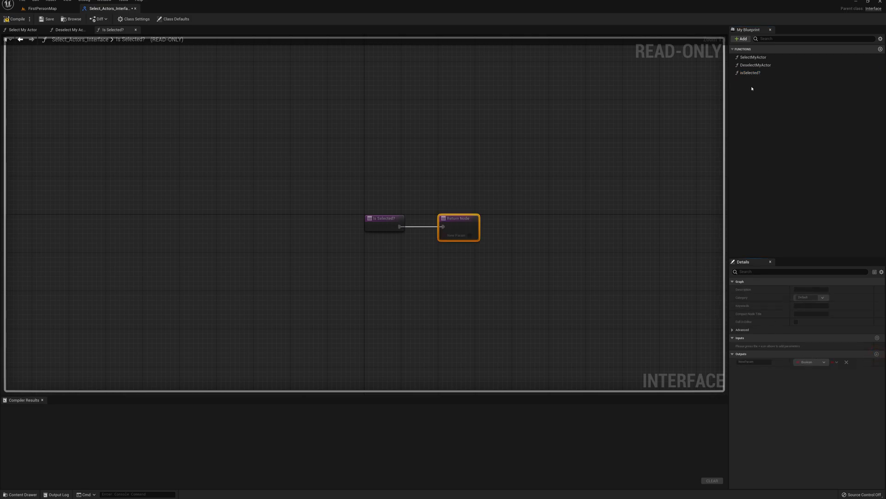
pyautogui.click(751, 73)
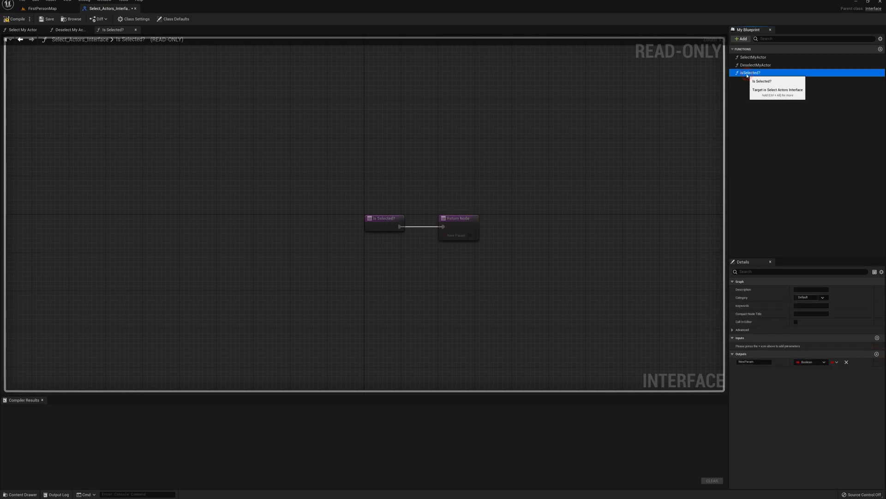
pyautogui.click(754, 361)
pyautogui.write('isSelected?')
pyautogui.press('Return')
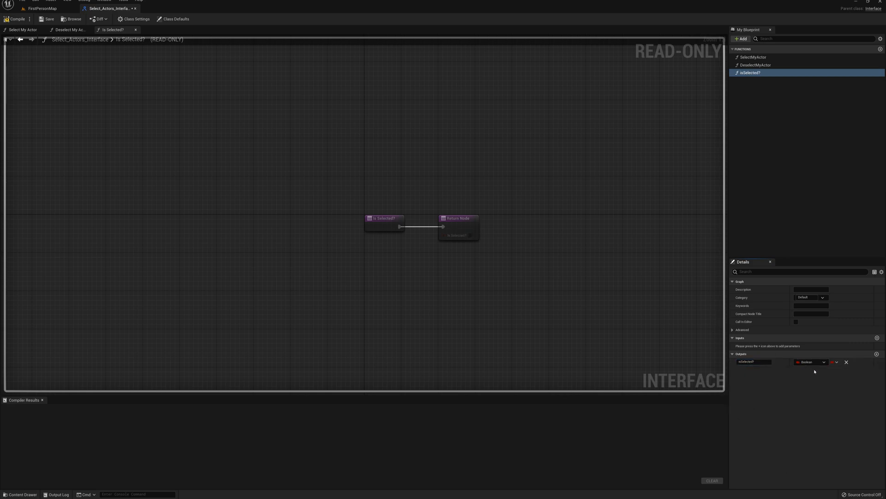
pyautogui.click(17, 19)
pyautogui.click(134, 9)
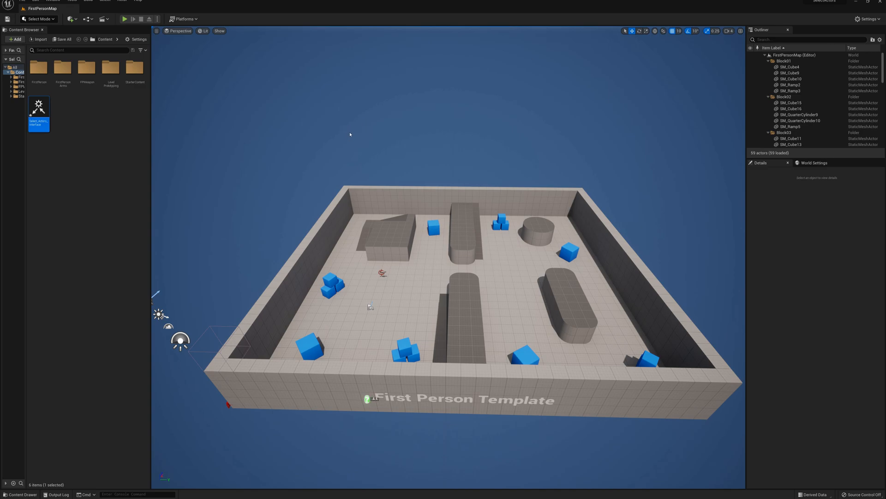
# Step: Create a Blueprint Class with Actor as its parent and name it Parent_Selectable_Actor
pyautogui.click(79, 143)
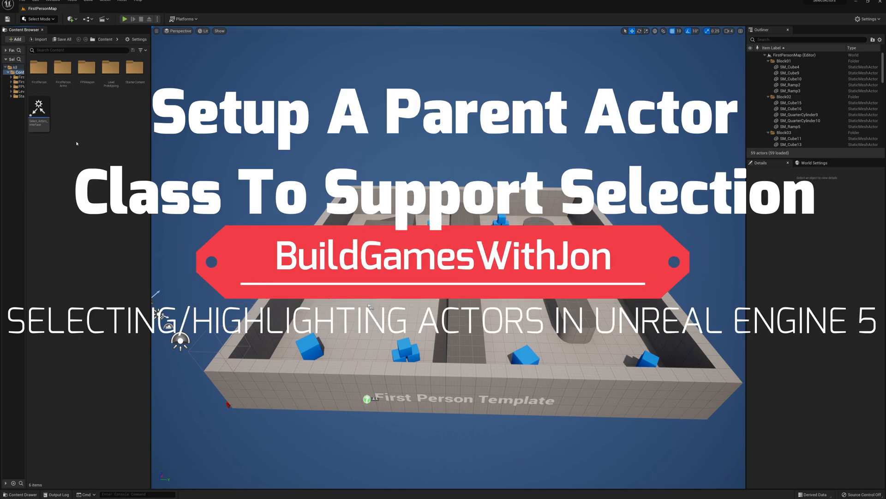
pyautogui.rightClick(78, 142)
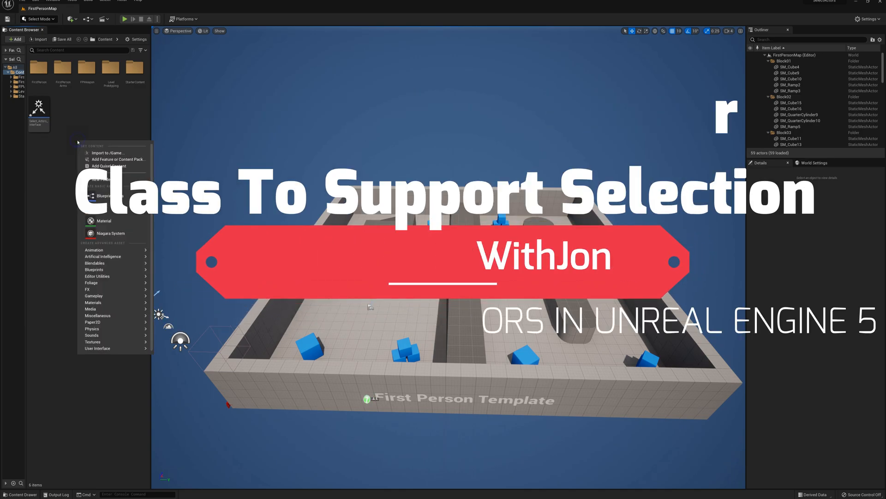
pyautogui.click(110, 196)
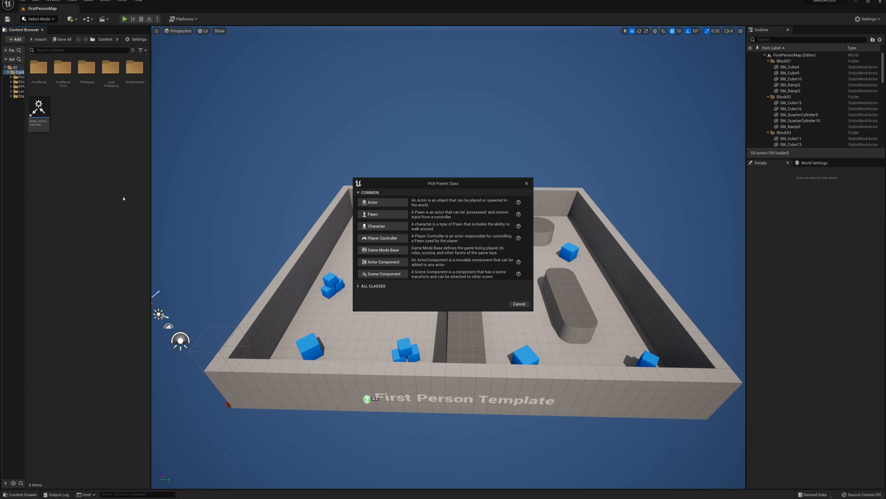
pyautogui.click(364, 213)
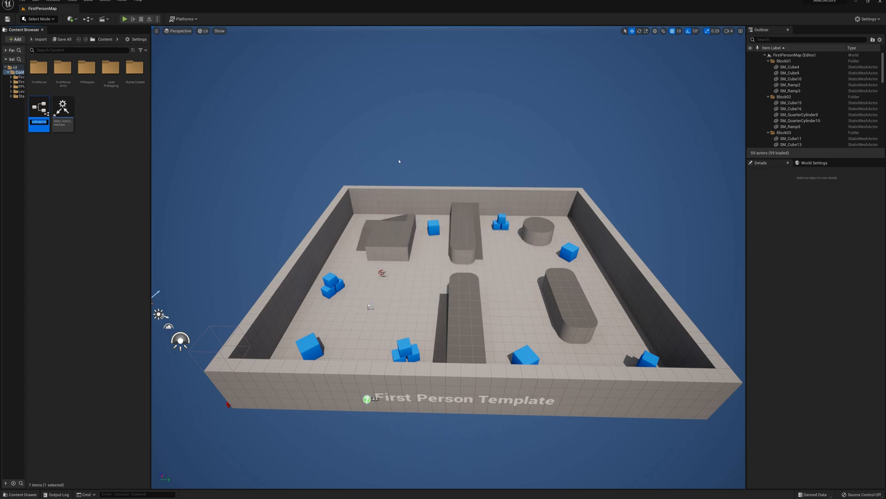
pyautogui.write('B')
pyautogui.press('Return')
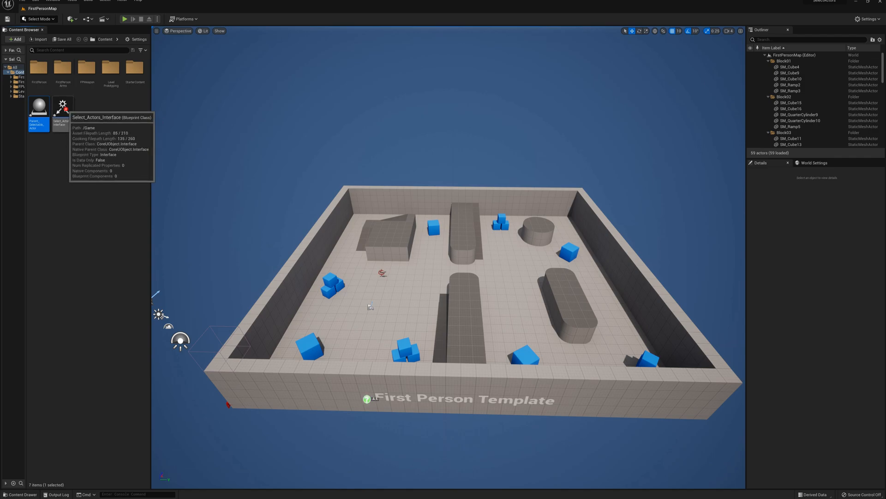
# Step: Open the Parent_Selectable_Actor blueprint and dock its editor in the main window
pyautogui.click(70, 115)
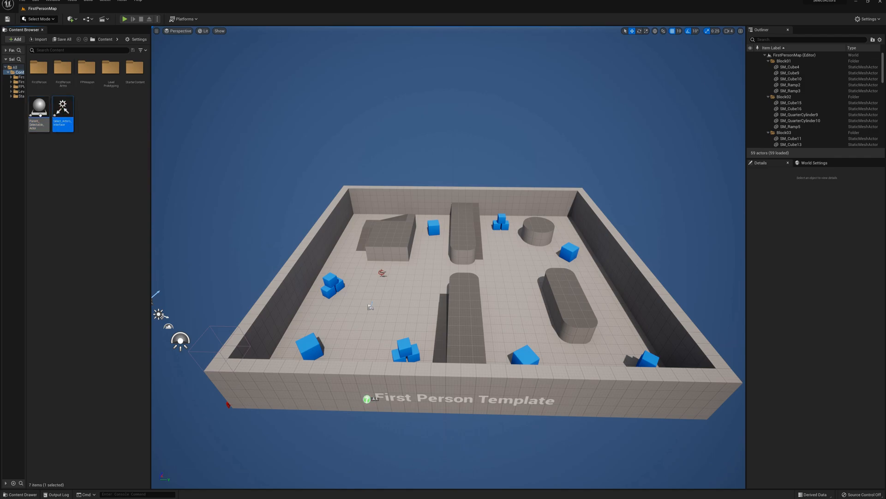
pyautogui.click(43, 124)
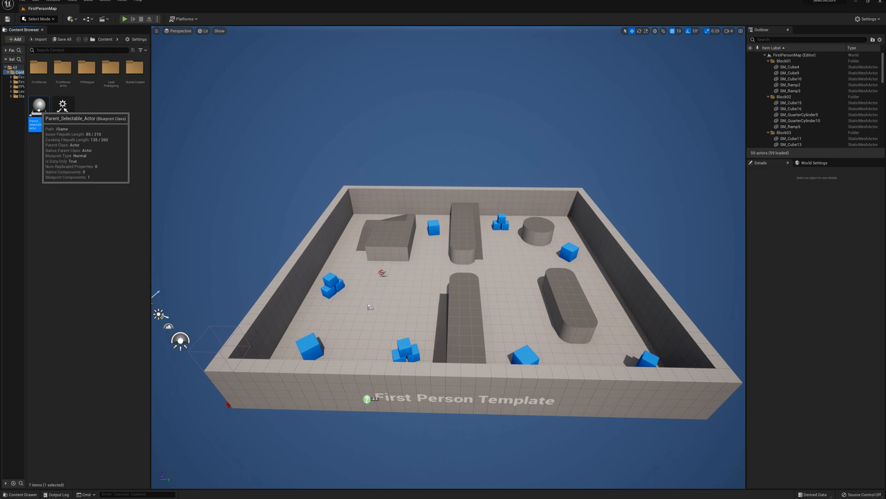
pyautogui.doubleClick(39, 109)
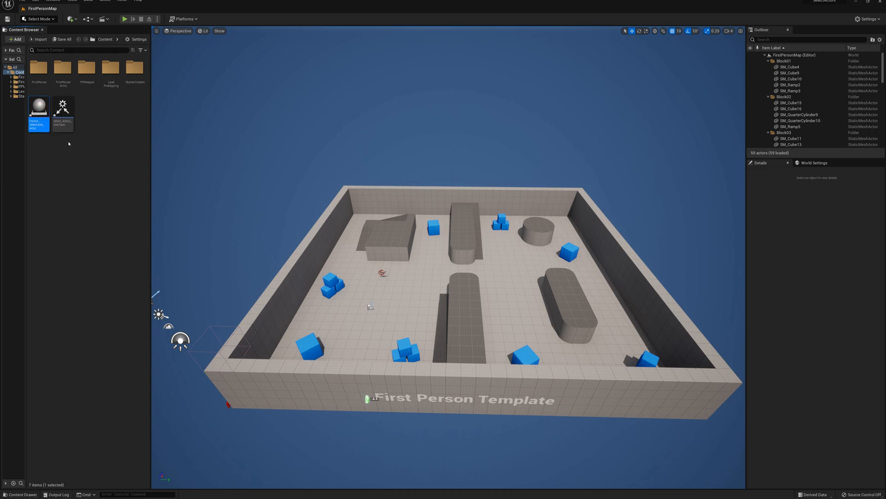
pyautogui.moveTo(393, 195); pyautogui.dragTo(104, 10)
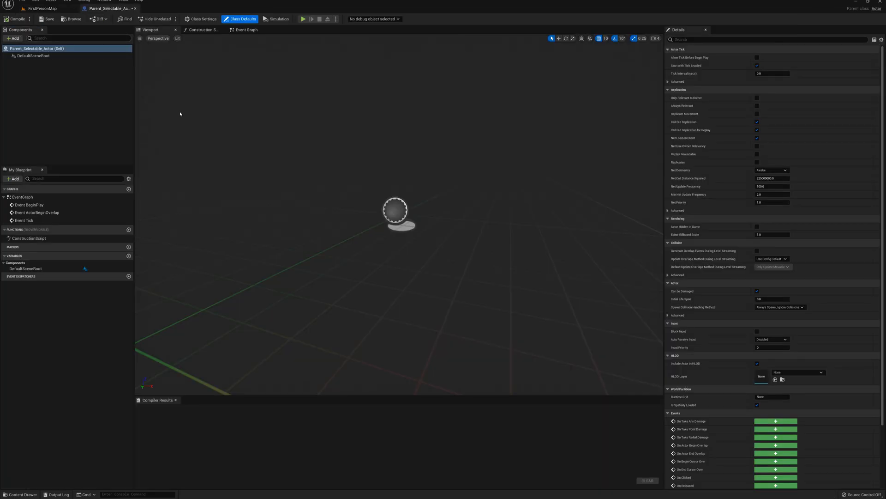
# Step: Add a Decal component named SelectedDecal to Parent_Selectable_Actor and frame it in the viewport
pyautogui.click(13, 38)
pyautogui.write('decal')
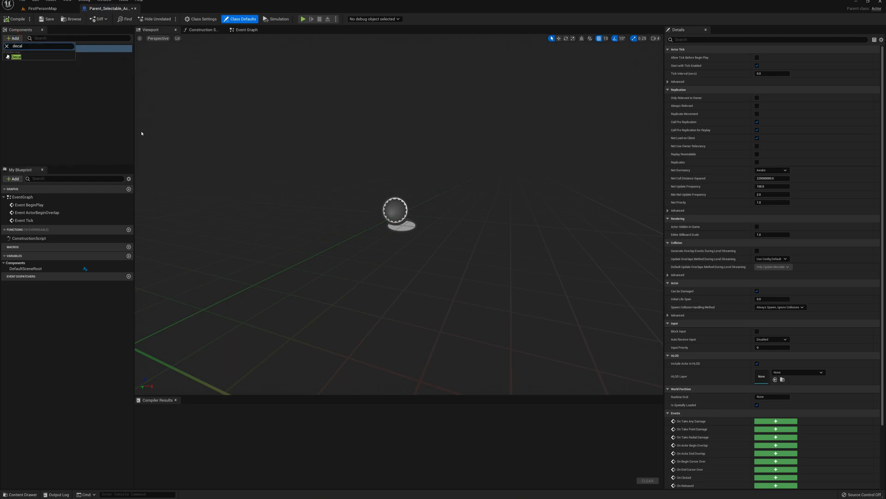
pyautogui.press('Return')
pyautogui.write('SelectedDecal')
pyautogui.press('Return')
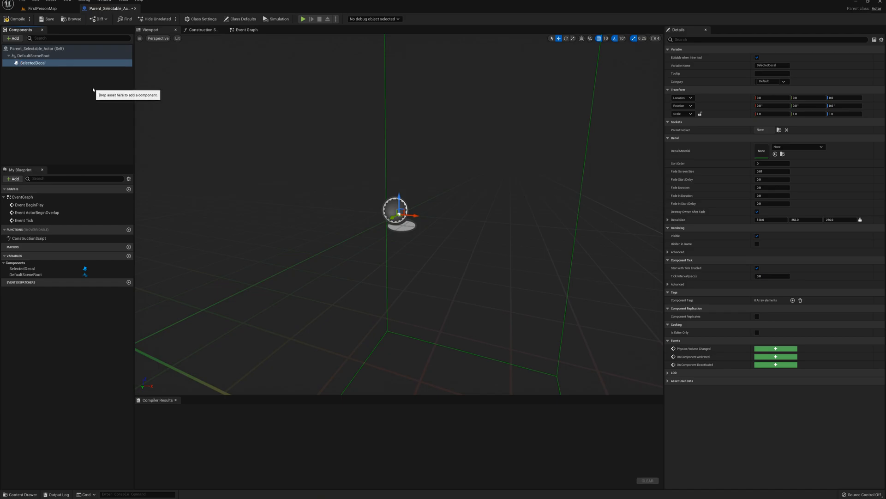
pyautogui.press('f')
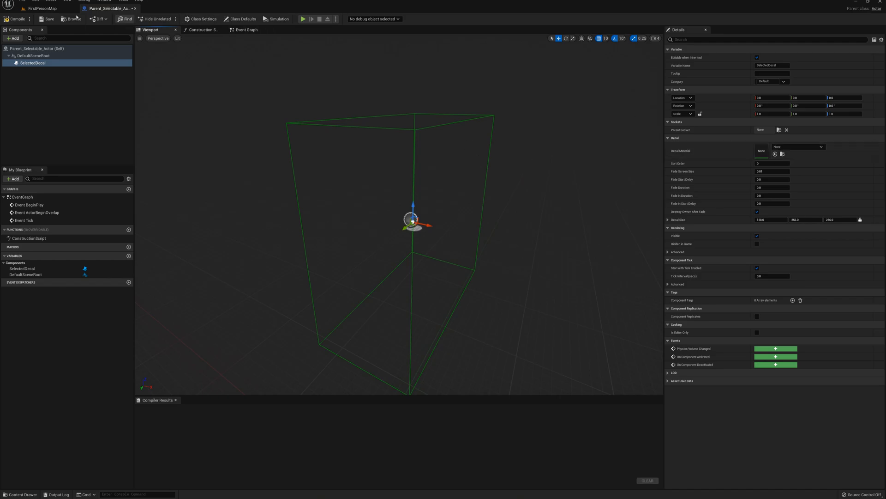
# Step: Return to the level editor and create a material named Selected_Decal_MAT in the Content folder
pyautogui.click(43, 9)
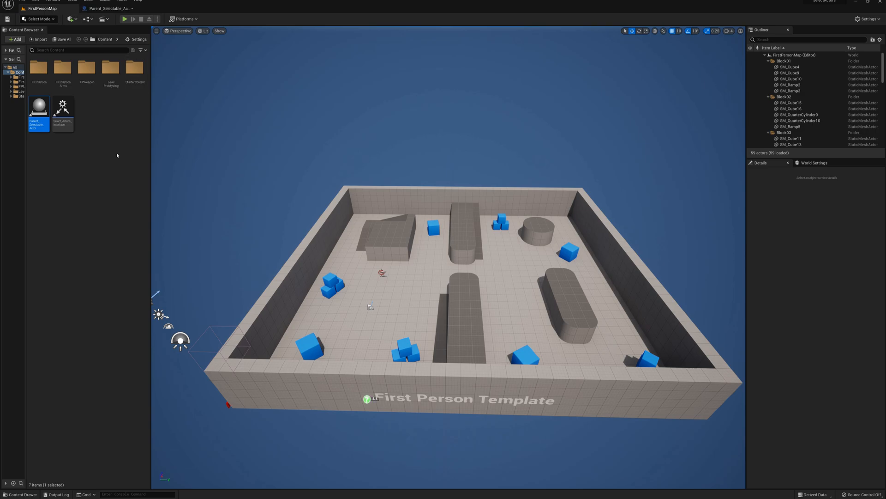
pyautogui.rightClick(93, 131)
pyautogui.click(104, 199)
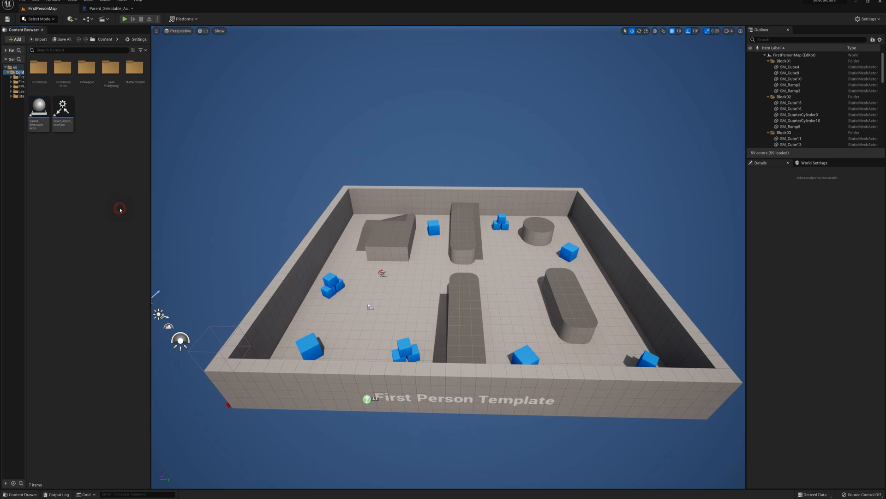
pyautogui.write('S')
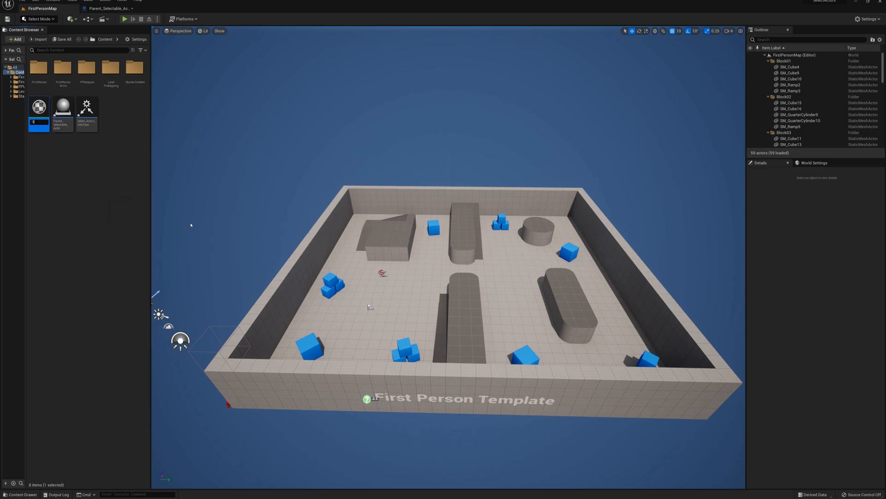
pyautogui.write('elected_Decal')
pyautogui.write('_MAT')
pyautogui.press('Return')
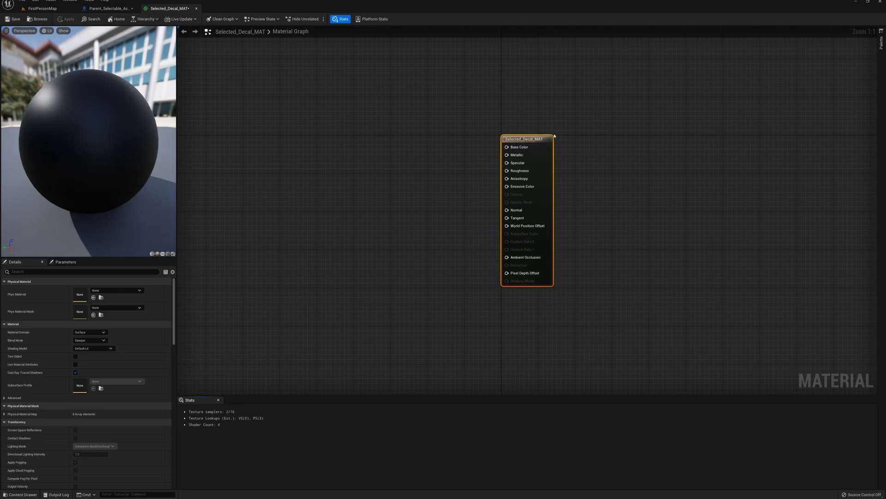
# Step: Set the material's domain to Deferred Decal and its blend mode to Translucent
pyautogui.click(90, 331)
pyautogui.click(90, 344)
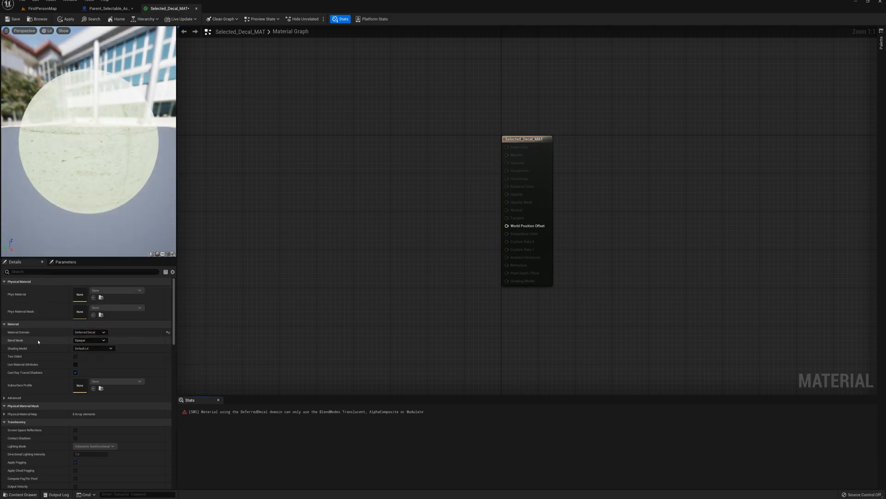
pyautogui.click(88, 340)
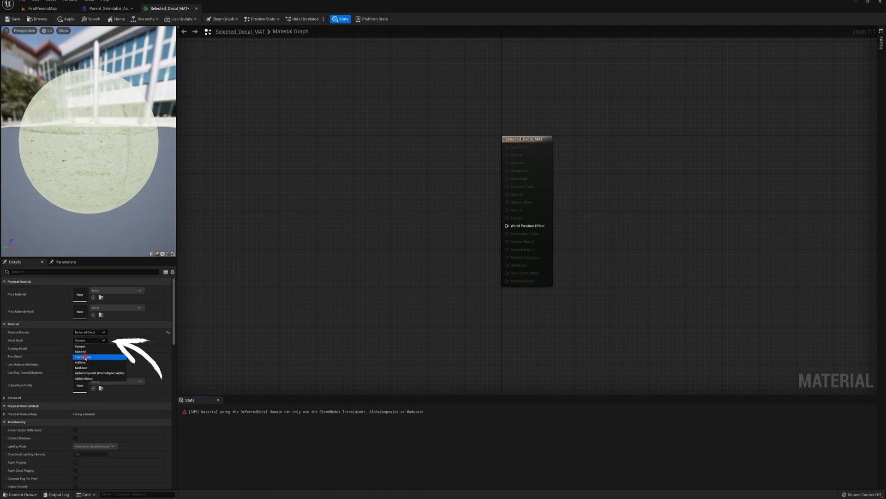
pyautogui.click(85, 357)
# Step: Add a three-value color constant wired to Base Color and a single-value constant wired to Opacity
pyautogui.moveTo(434, 163); pyautogui.dragTo(492, 214, button='right')
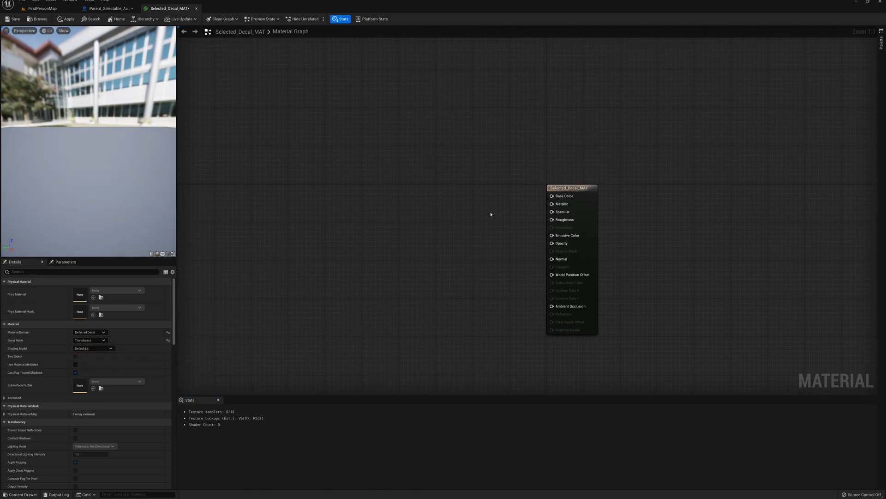
pyautogui.click(496, 186)
pyautogui.click(505, 241)
pyautogui.moveTo(529, 196); pyautogui.dragTo(552, 195)
pyautogui.moveTo(517, 253); pyautogui.dragTo(554, 243)
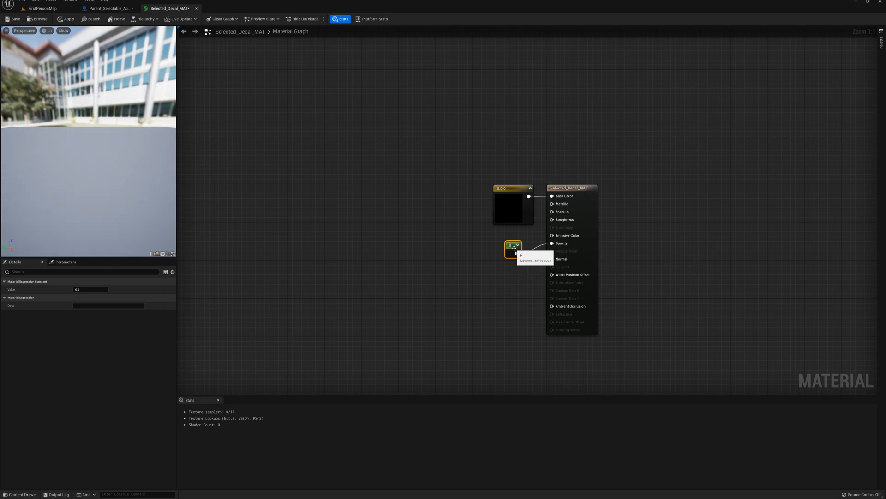
# Step: Set the constant feeding Opacity to 0.5
pyautogui.click(90, 289)
pyautogui.write('0.5')
pyautogui.press('Return')
# Step: Change the Base Color constant to bright green, move its node clear of the material node and save the material
pyautogui.click(511, 196)
pyautogui.doubleClick(511, 203)
pyautogui.moveTo(547, 255); pyautogui.dragTo(534, 279)
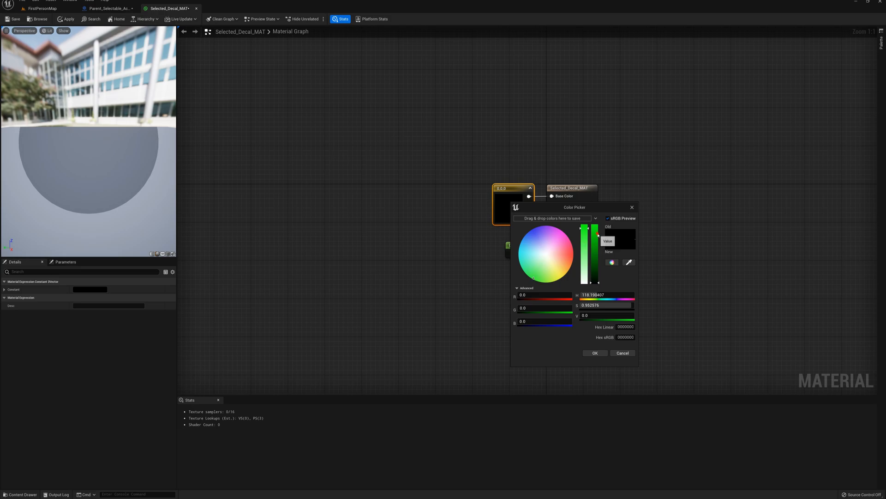
pyautogui.moveTo(595, 247); pyautogui.dragTo(595, 228)
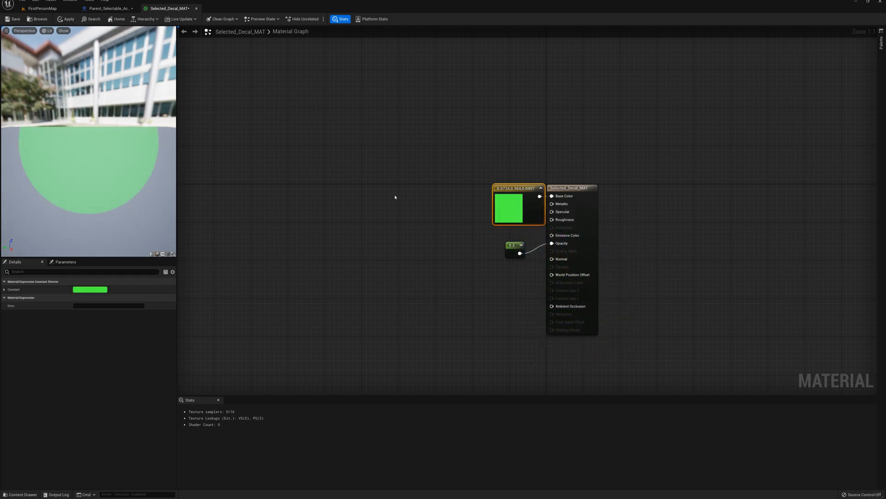
pyautogui.moveTo(521, 185); pyautogui.dragTo(505, 185)
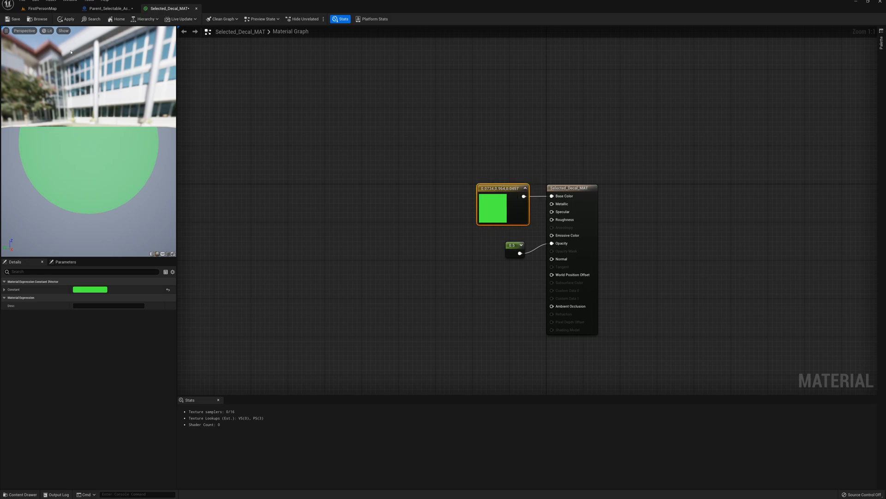
pyautogui.click(15, 20)
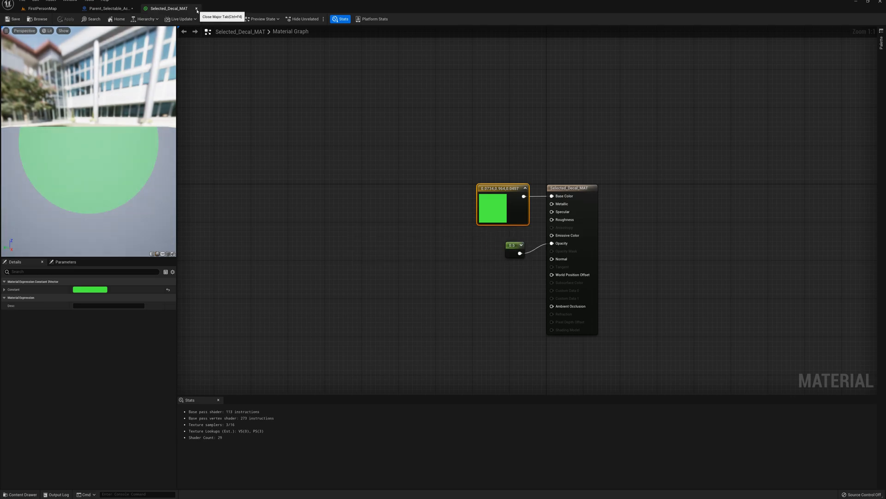
# Step: Return to the Parent_Selectable_Actor blueprint and disable the Visible property of the SelectedDecal component
pyautogui.click(116, 8)
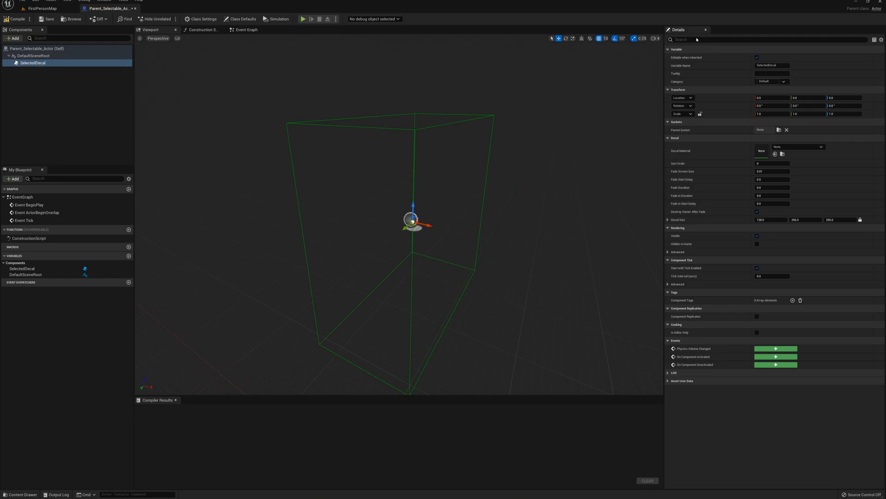
pyautogui.write('is')
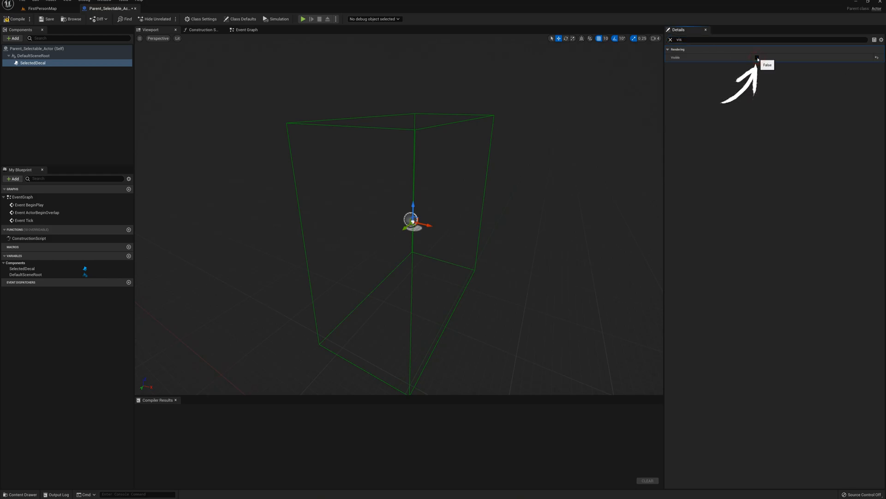
pyautogui.click(670, 39)
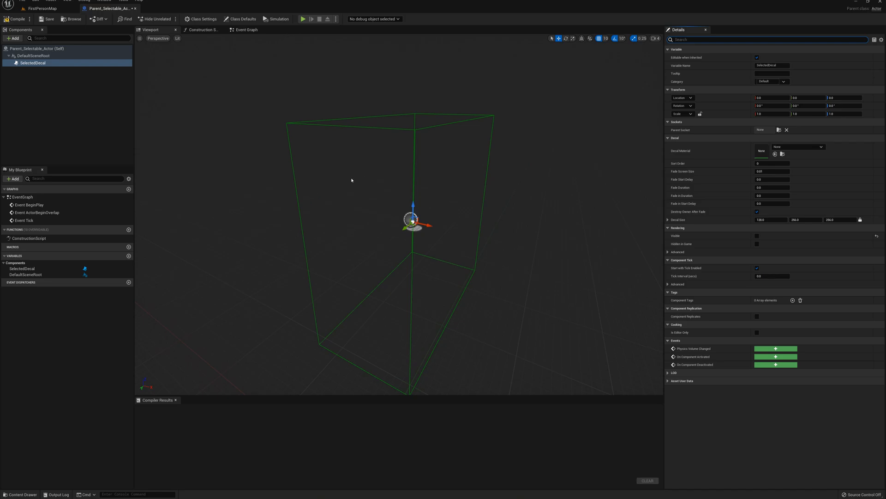
# Step: Implement Select_Actors_Interface in the blueprint's class settings and compile the blueprint
pyautogui.click(201, 19)
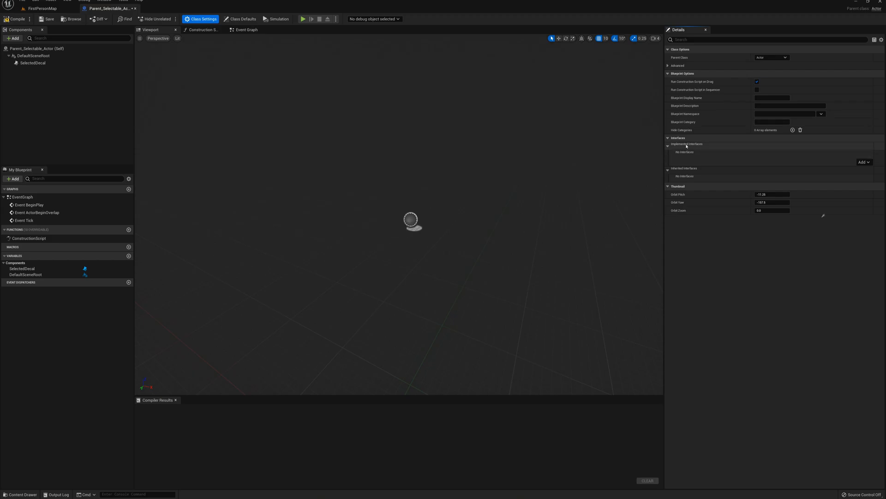
pyautogui.click(863, 162)
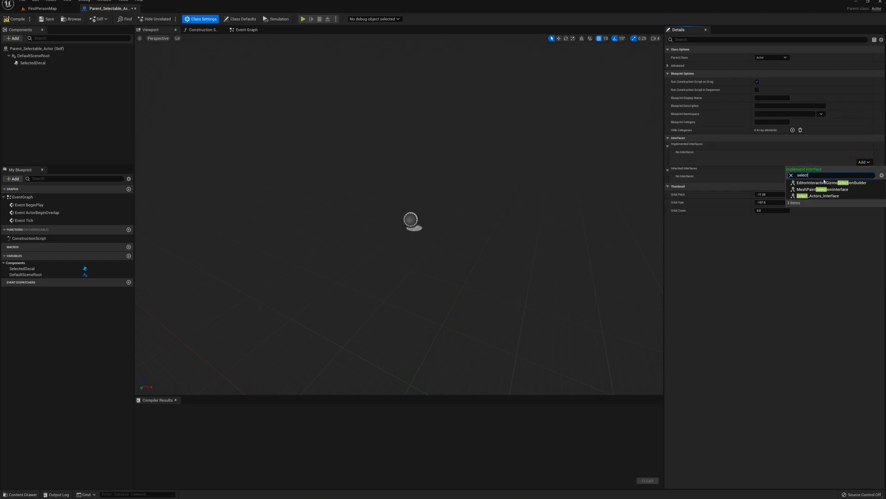
pyautogui.click(819, 196)
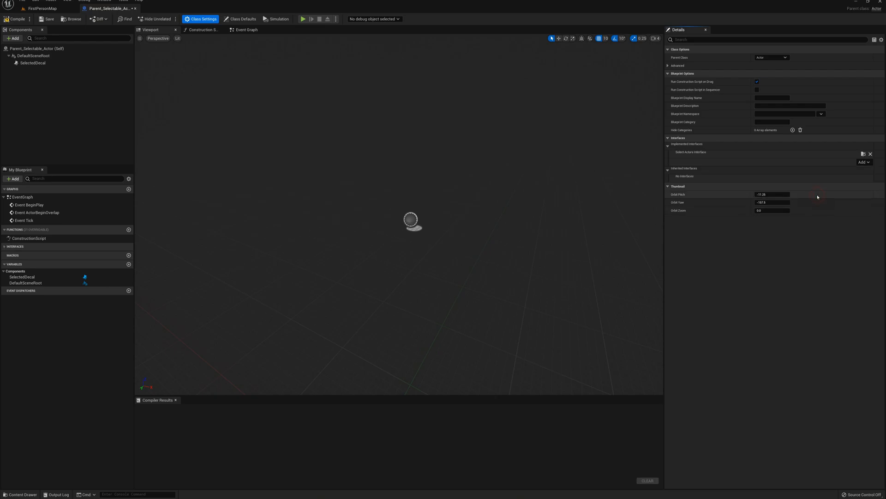
pyautogui.click(14, 18)
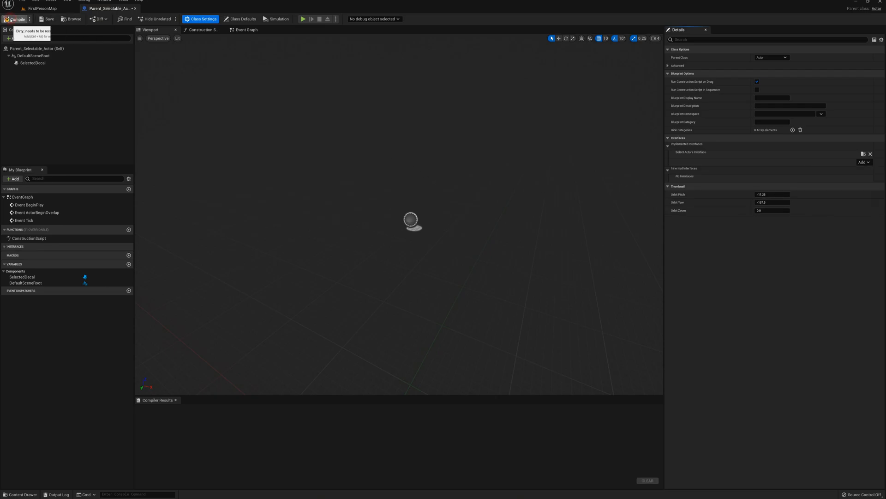
# Step: Add the interface's Event Select My Actor node above the default events in the event graph
pyautogui.click(248, 30)
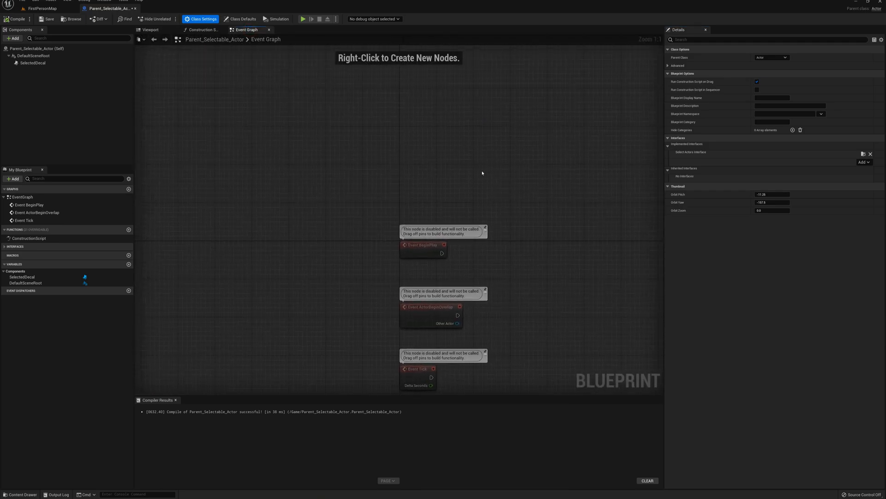
pyautogui.moveTo(459, 161); pyautogui.dragTo(430, 188, button='right')
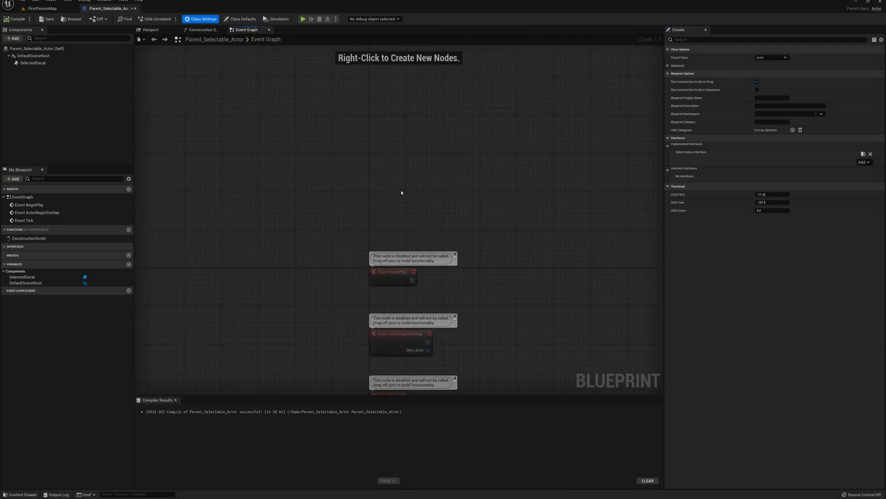
pyautogui.rightClick(376, 144)
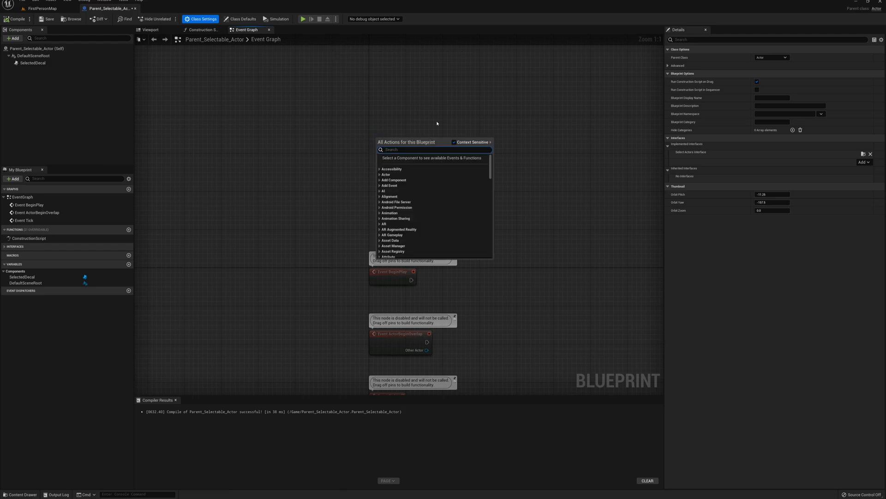
pyautogui.write('event')
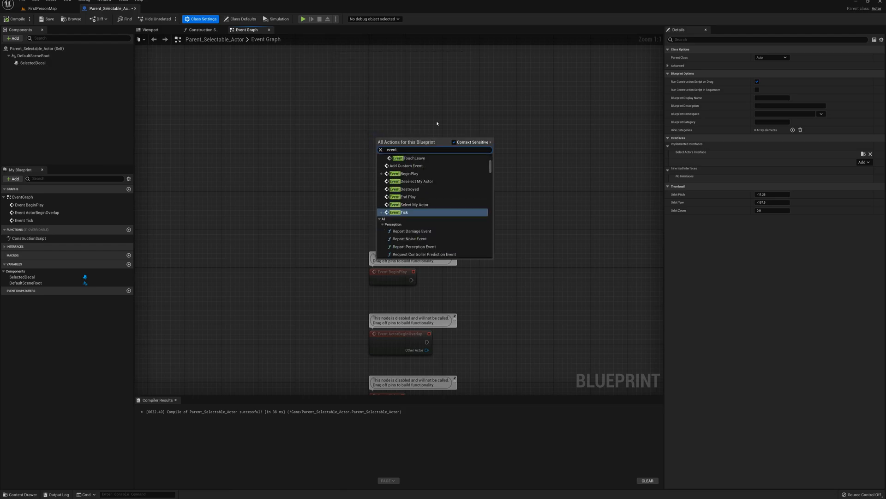
pyautogui.write(' selectm')
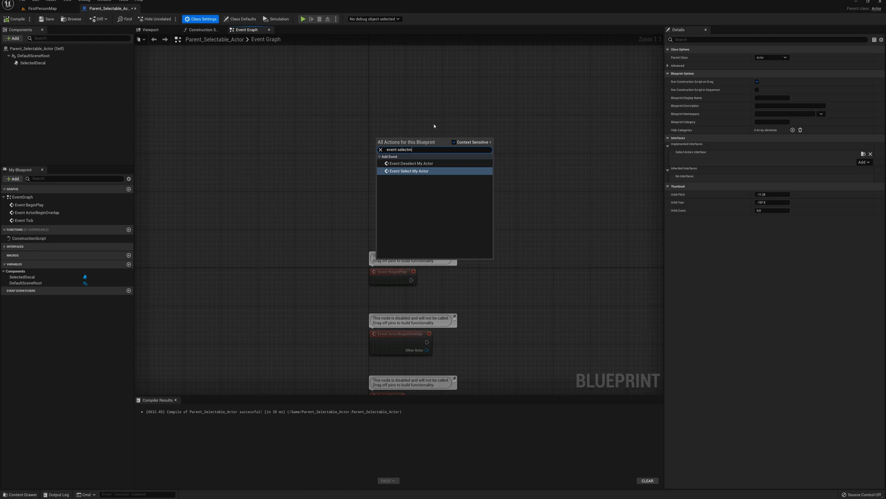
pyautogui.click(413, 171)
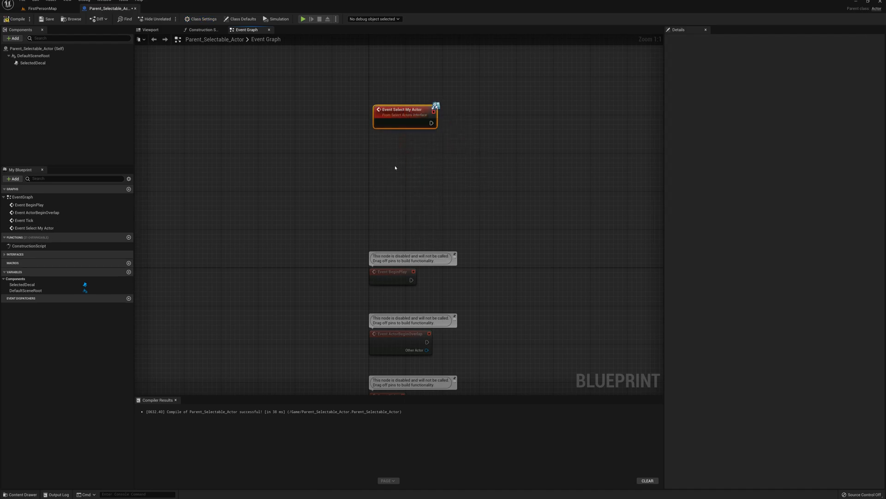
# Step: Add the interface's Event Deselect My Actor node below Event Select My Actor
pyautogui.rightClick(378, 164)
pyautogui.write('event desel')
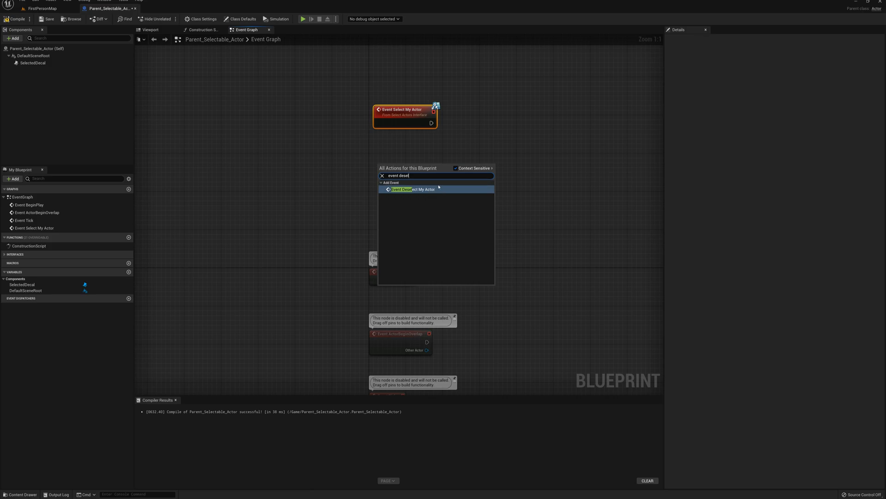
pyautogui.press('Return')
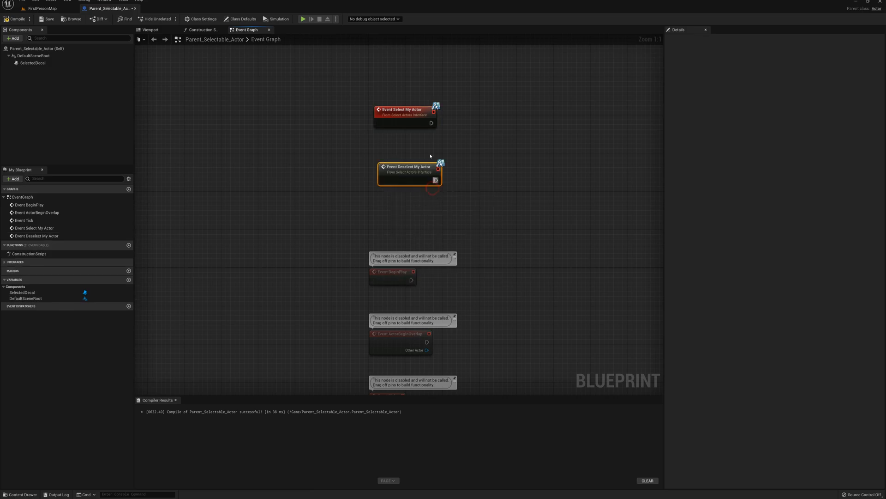
# Step: Add a SelectedDecal reference to the graph with a Set Visibility node on it, placed beside Event Select My Actor
pyautogui.moveTo(419, 131); pyautogui.dragTo(418, 182, button='right')
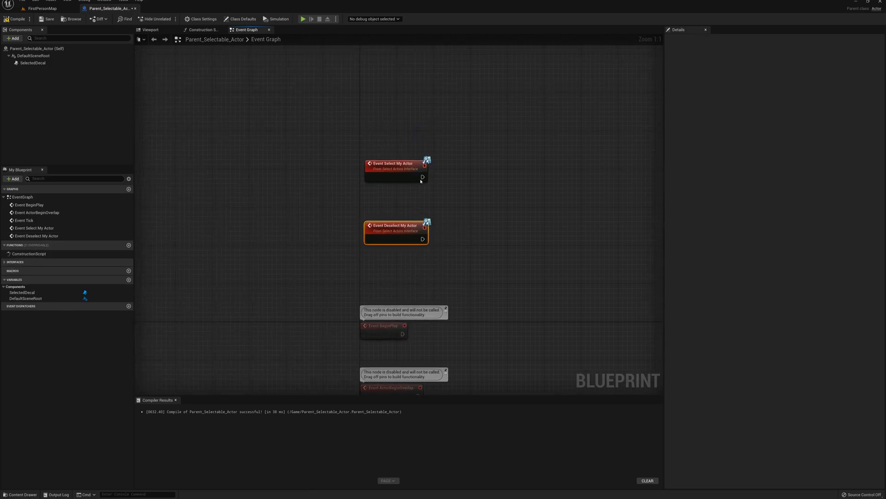
pyautogui.moveTo(362, 182); pyautogui.dragTo(308, 193, button='right')
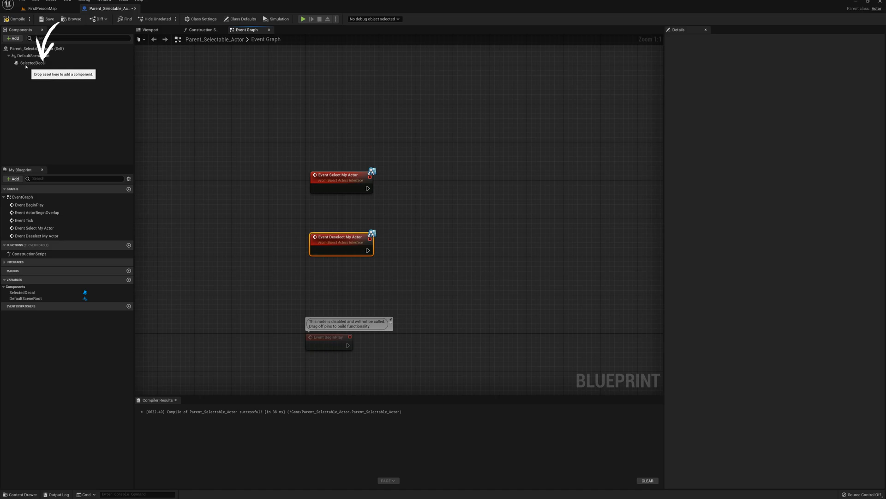
pyautogui.moveTo(34, 63); pyautogui.dragTo(399, 203)
pyautogui.write('set visib')
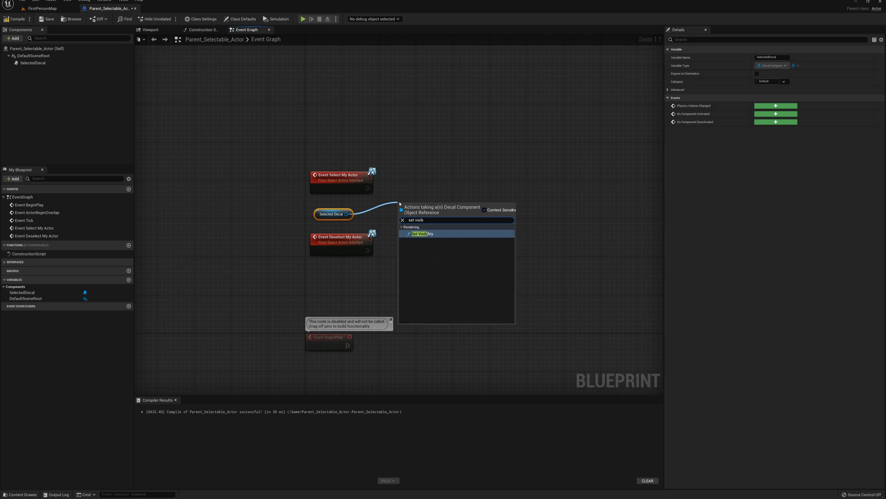
pyautogui.click(432, 233)
pyautogui.moveTo(429, 207); pyautogui.dragTo(429, 153)
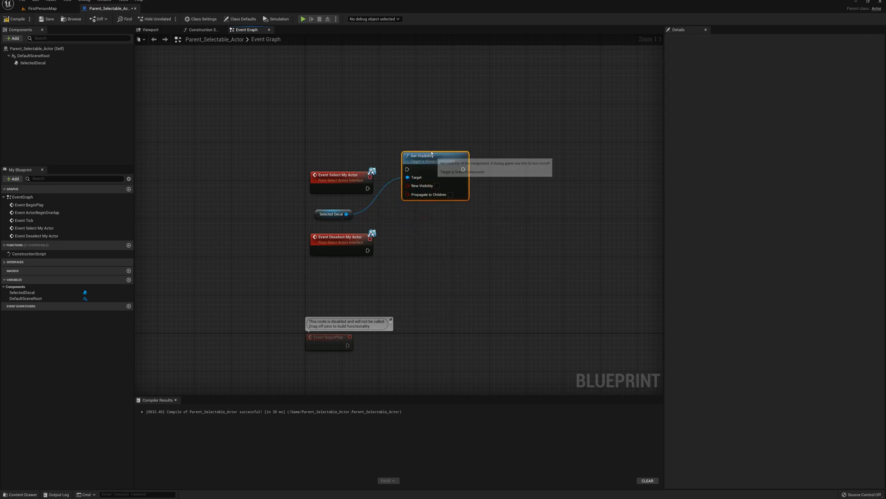
# Step: Add a second Set Visibility node targeting the SelectedDecal reference, placed beside Event Deselect My Actor
pyautogui.moveTo(347, 214); pyautogui.dragTo(414, 248)
pyautogui.write('set visi')
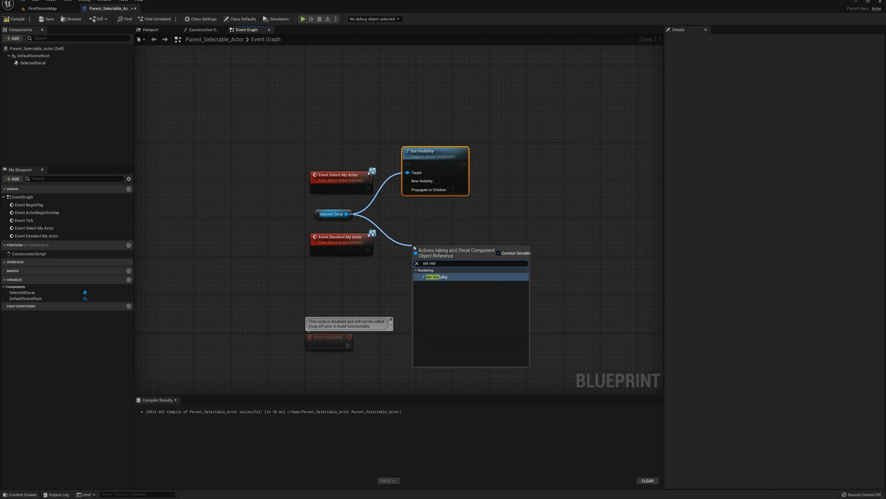
pyautogui.click(460, 277)
pyautogui.moveTo(439, 254); pyautogui.dragTo(430, 240)
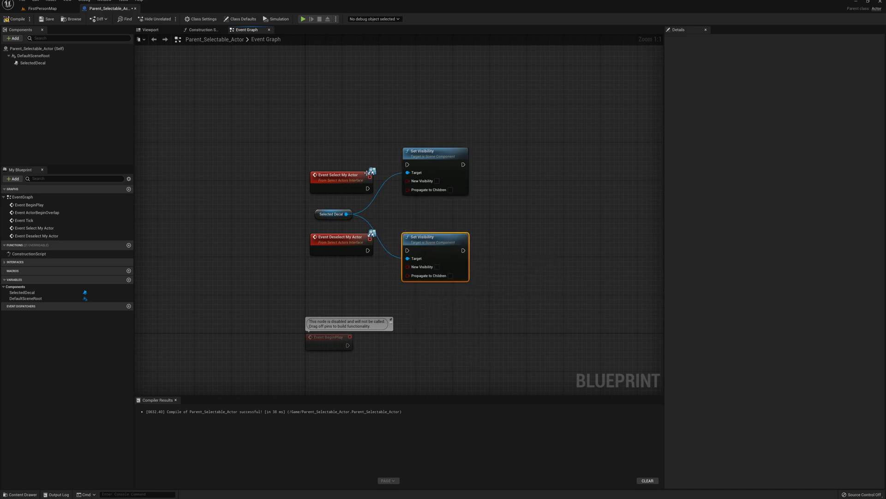
# Step: Wire Event Select My Actor to its Set Visibility node with New Visibility enabled, wire Event Deselect My Actor to the other one, and save
pyautogui.moveTo(367, 189); pyautogui.dragTo(407, 165)
pyautogui.click(436, 181)
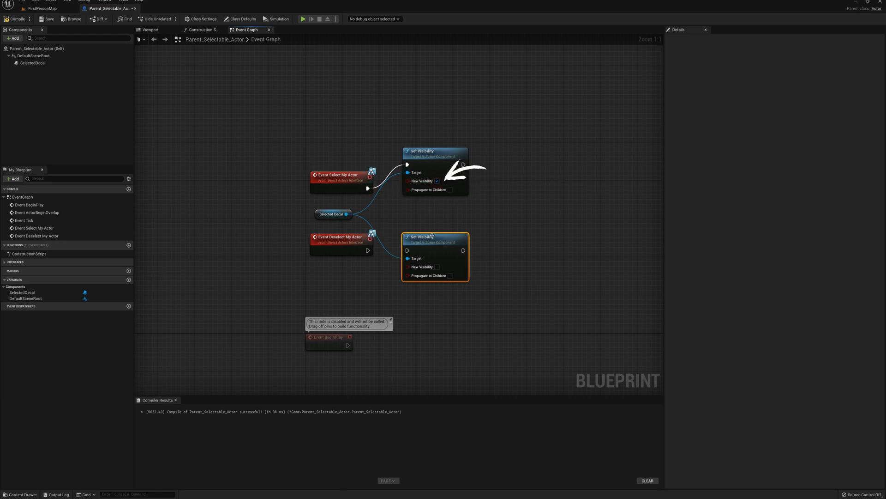
pyautogui.moveTo(434, 236); pyautogui.dragTo(429, 232)
pyautogui.moveTo(366, 249); pyautogui.dragTo(437, 243)
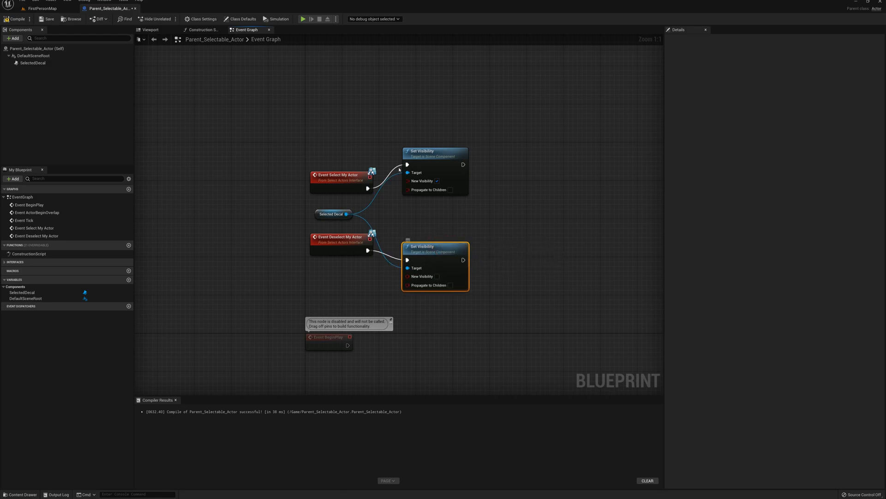
pyautogui.click(48, 19)
# Step: Return to the level editor and create a child Blueprint class of Parent_Selectable_Actor named MyCube
pyautogui.click(48, 8)
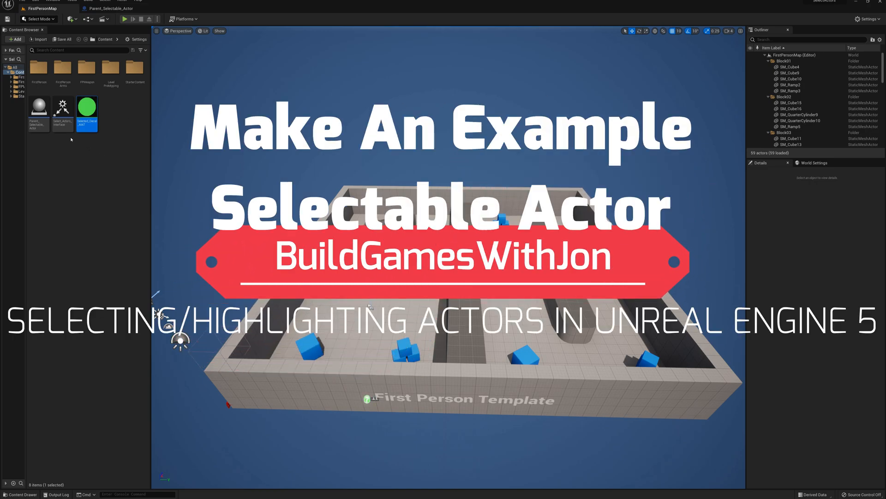
pyautogui.rightClick(40, 114)
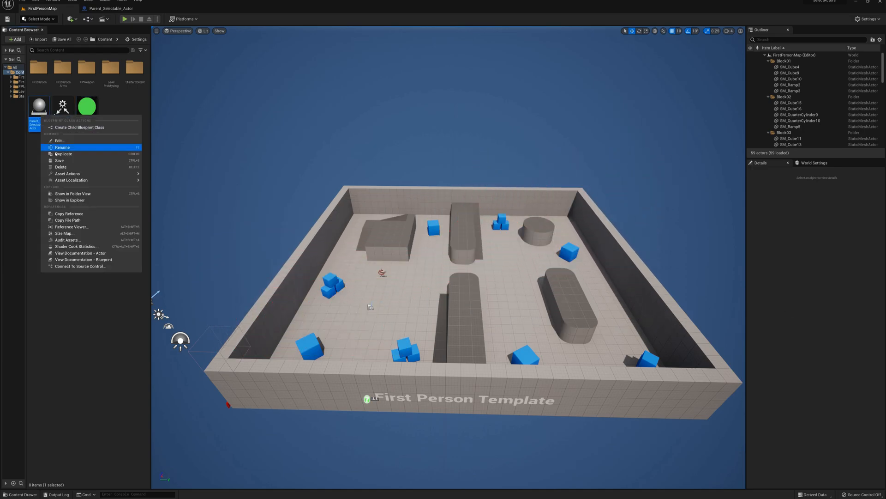
pyautogui.click(69, 127)
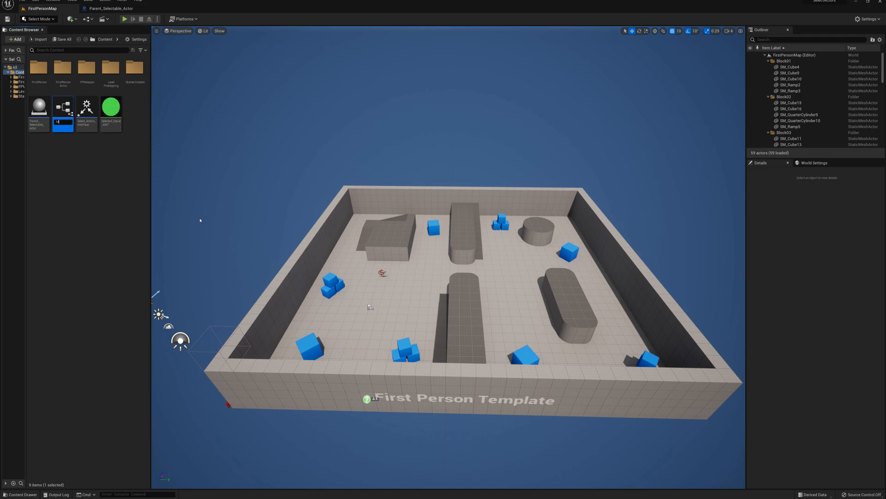
pyautogui.press('Return')
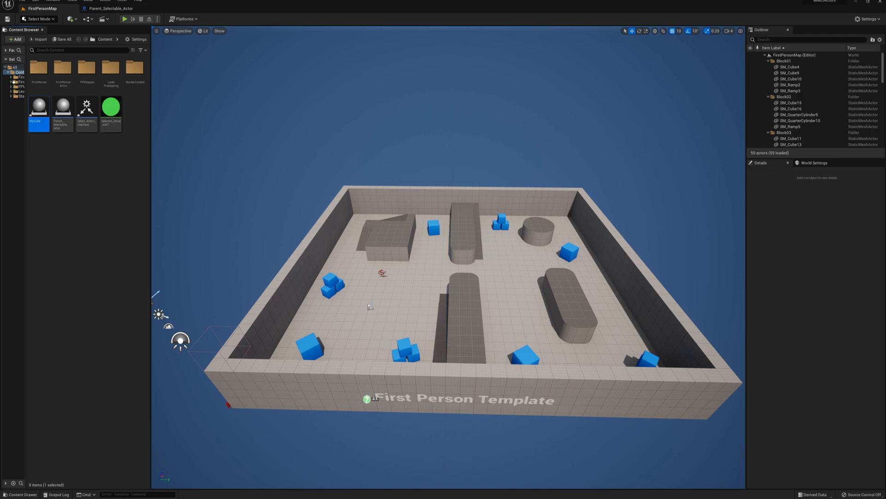
# Step: Open the MyCube Blueprint, add a Cube component and raise it about 50 units on the Z axis
pyautogui.doubleClick(39, 113)
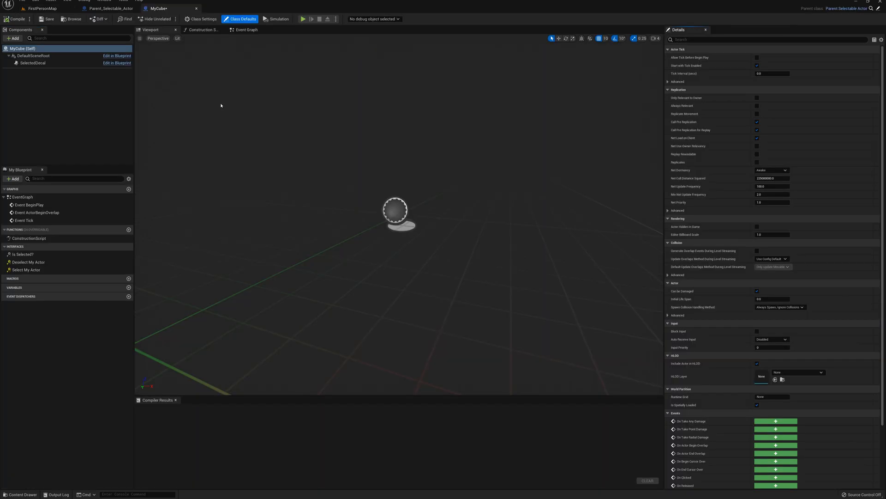
pyautogui.click(13, 38)
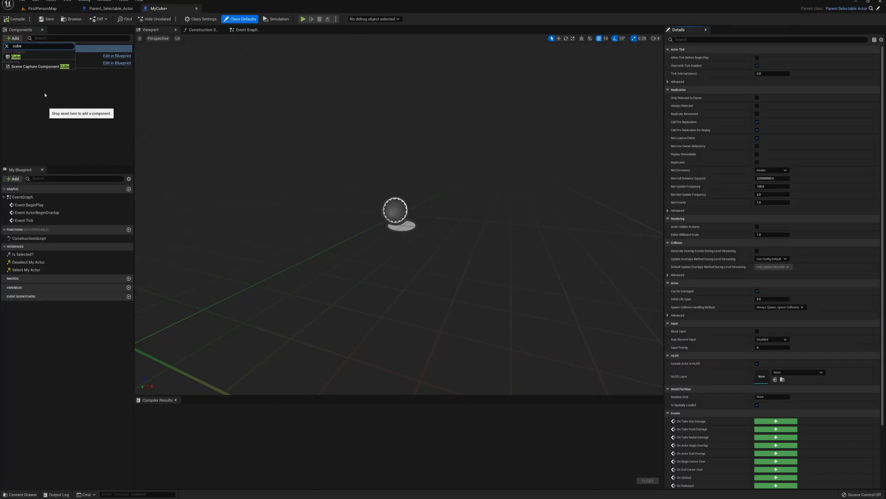
pyautogui.click(29, 57)
pyautogui.scroll(-6, 442, 177)
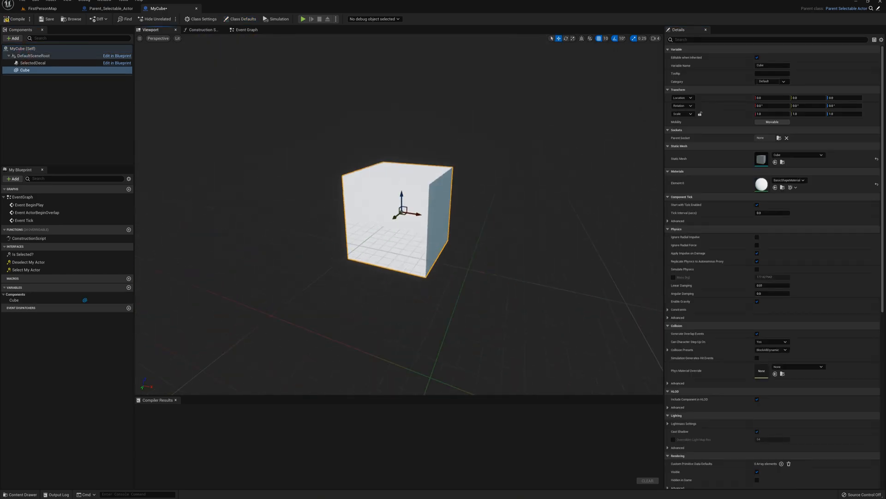
pyautogui.scroll(2, 396, 213)
pyautogui.moveTo(400, 225); pyautogui.dragTo(400, 196)
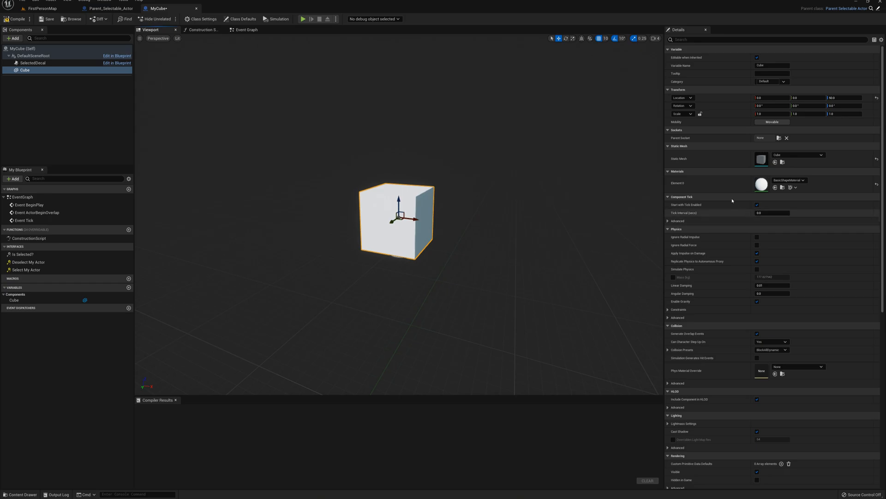
# Step: Assign the M_Brick_Clay_New material to the Cube component
pyautogui.click(789, 180)
pyautogui.scroll(-2, 812, 284)
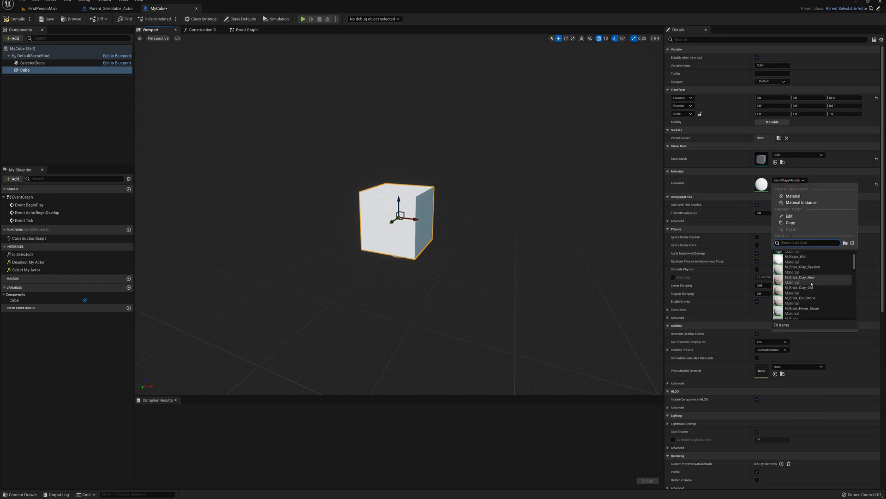
pyautogui.click(799, 281)
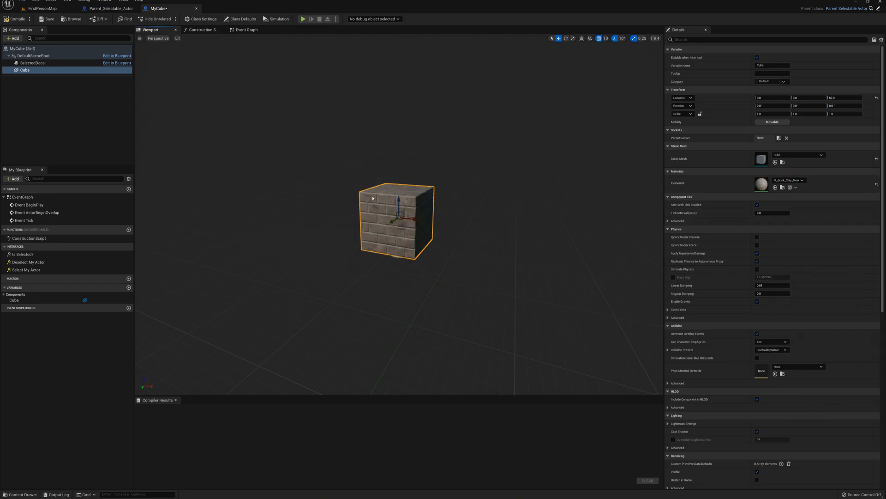
# Step: Turn off scale snapping, shrink the SelectedDecal to about 0.32 in Y and Z, and raise it so its bounds surround the cube
pyautogui.click(37, 64)
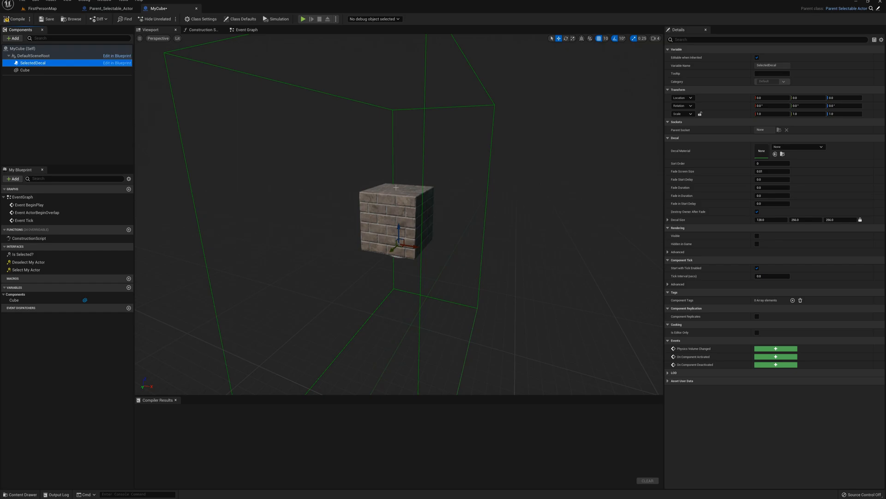
pyautogui.moveTo(420, 201); pyautogui.dragTo(432, 227, button='right')
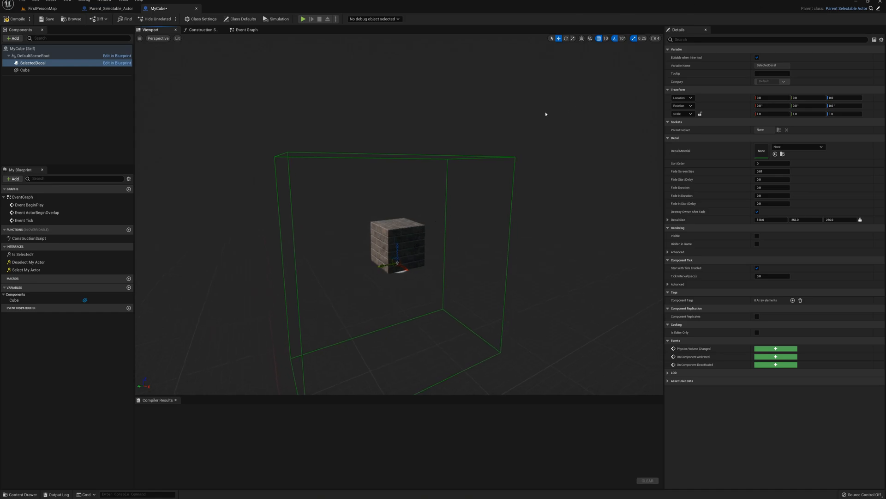
pyautogui.click(635, 39)
pyautogui.press('e')
pyautogui.press('r')
pyautogui.moveTo(383, 266); pyautogui.dragTo(396, 245)
pyautogui.press('e')
pyautogui.press('r')
pyautogui.moveTo(396, 245)
pyautogui.mouseDown(button='right')
pyautogui.moveTo(441, 245)
pyautogui.moveTo(403, 245)
pyautogui.mouseUp(button='right')
pyautogui.moveTo(380, 240); pyautogui.dragTo(380, 238)
pyautogui.press('w')
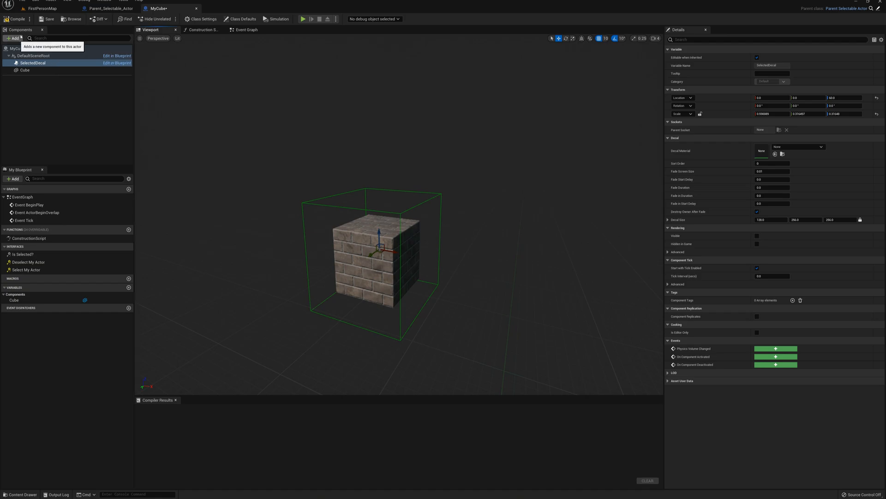
# Step: Compile and save MyCube, and place an instance of it on the open floor of FirstPersonMap
pyautogui.click(14, 19)
pyautogui.click(48, 19)
pyautogui.click(42, 8)
pyautogui.moveTo(359, 152)
pyautogui.mouseDown(button='right')
pyautogui.moveTo(370, 152)
pyautogui.moveTo(359, 153)
pyautogui.mouseUp(button='right')
pyautogui.press('w')
pyautogui.moveTo(34, 111); pyautogui.dragTo(490, 286)
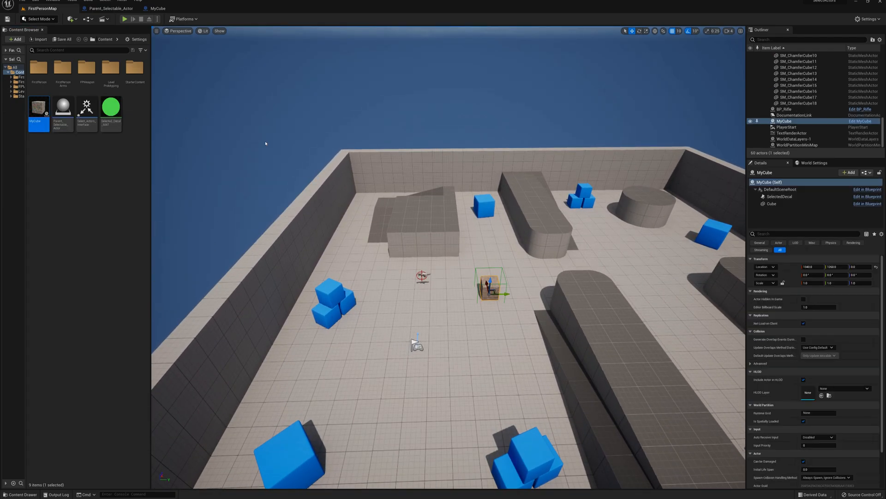
# Step: Play the level, walk around the placed brick cube to check it in game, and stop playing
pyautogui.click(124, 19)
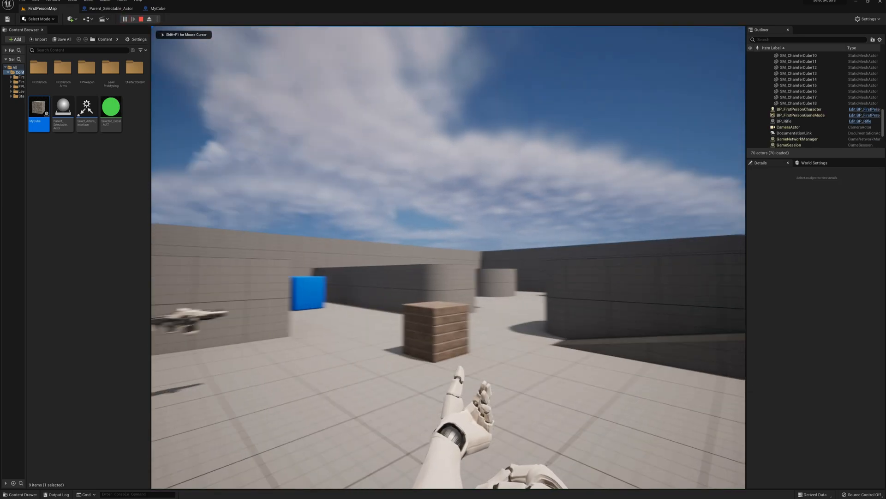
pyautogui.press('w')
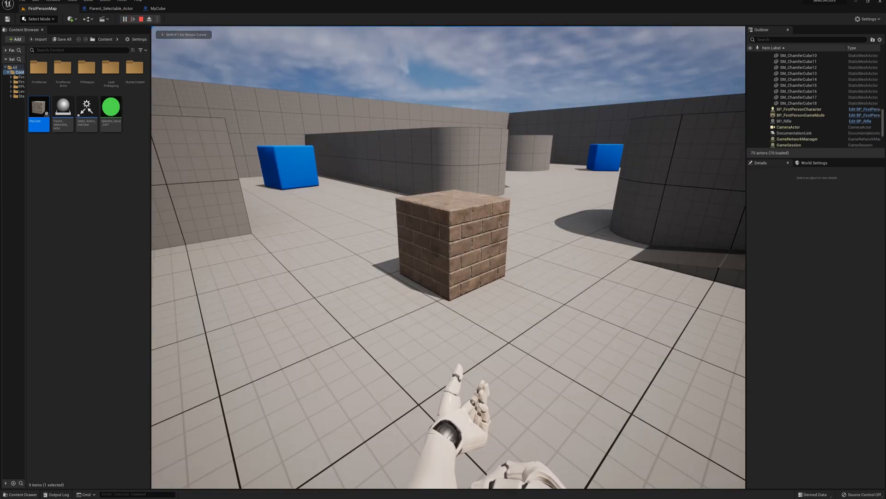
pyautogui.press('s')
pyautogui.press('d')
pyautogui.press('a')
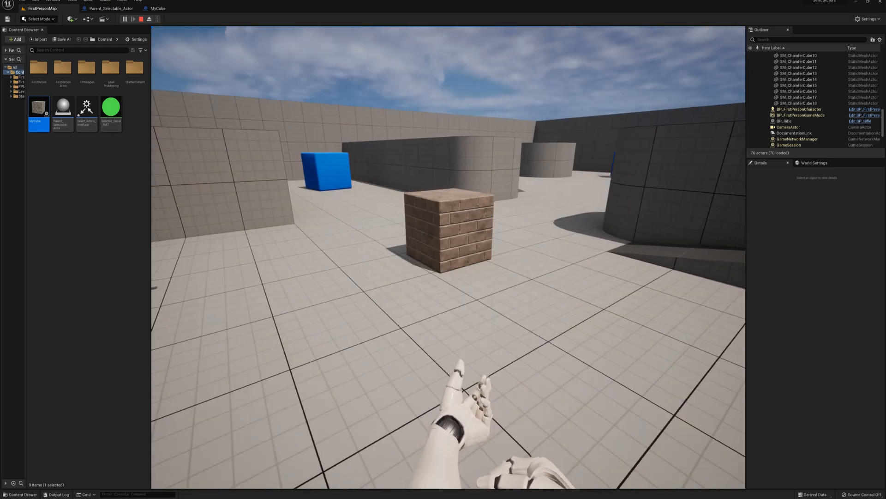
pyautogui.press('s')
pyautogui.press('a')
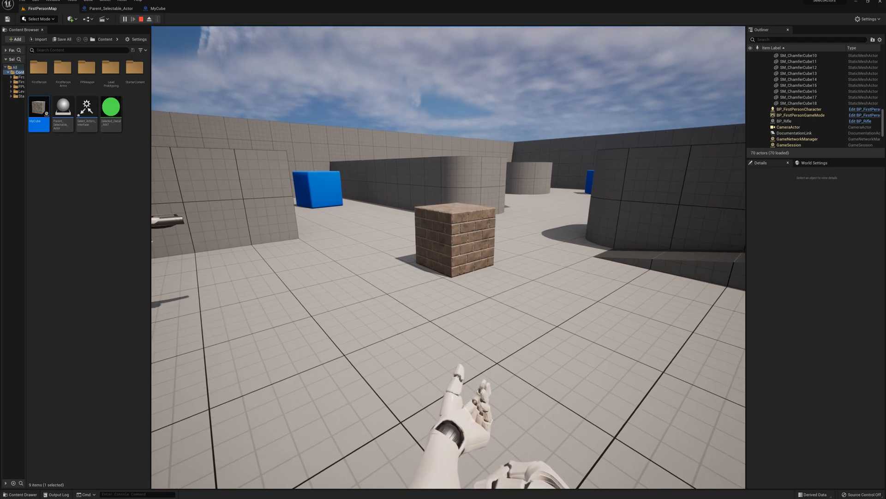
pyautogui.press('Escape')
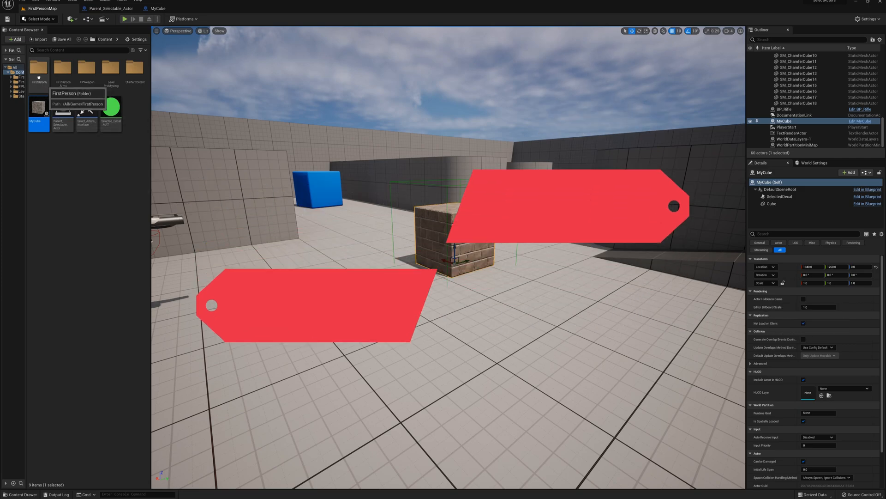
# Step: Open the BP_FirstPersonCharacter Blueprint from the FirstPerson/Blueprints folder
pyautogui.doubleClick(36, 71)
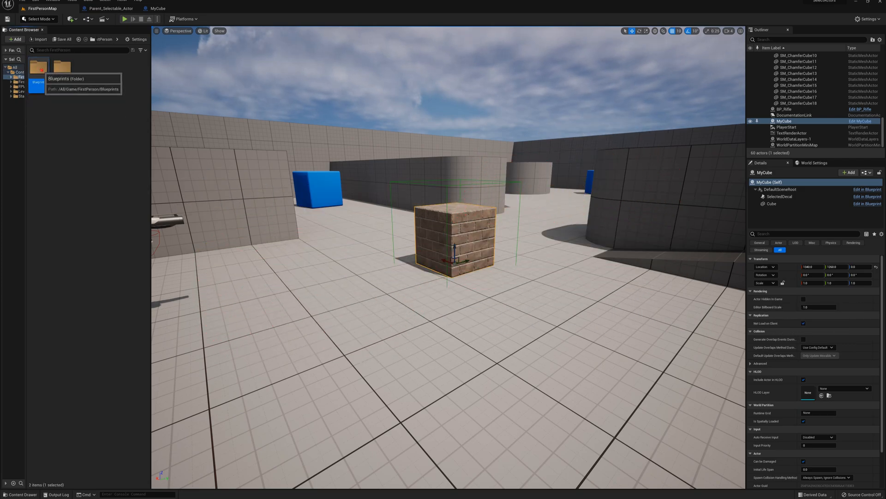
pyautogui.doubleClick(39, 69)
pyautogui.doubleClick(37, 78)
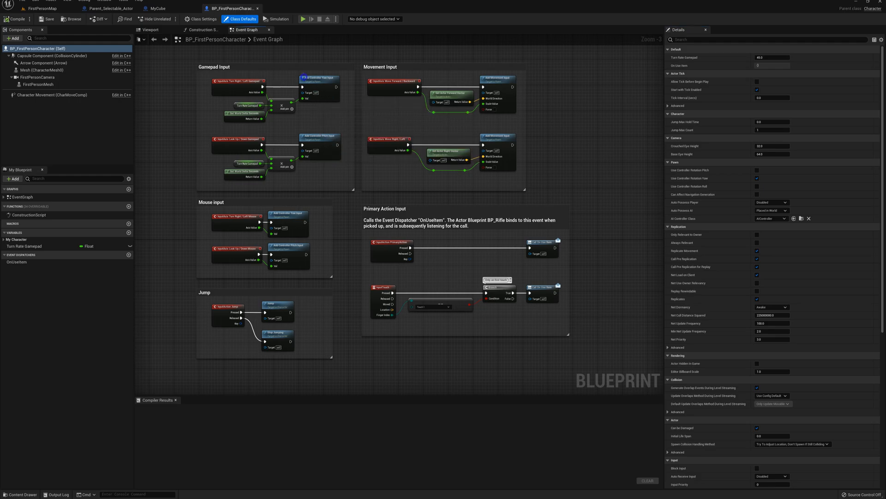
# Step: Add a Left Mouse Button event in the empty area of the Event Graph above the Gamepad Input group
pyautogui.moveTo(303, 77); pyautogui.dragTo(399, 245, button='right')
pyautogui.moveTo(386, 158); pyautogui.dragTo(383, 234, button='right')
pyautogui.scroll(3, 365, 217)
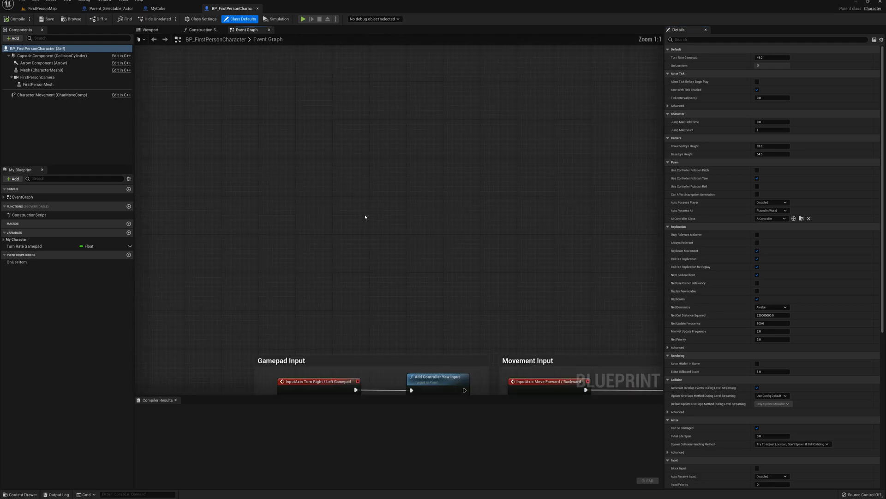
pyautogui.moveTo(366, 183); pyautogui.dragTo(362, 210, button='right')
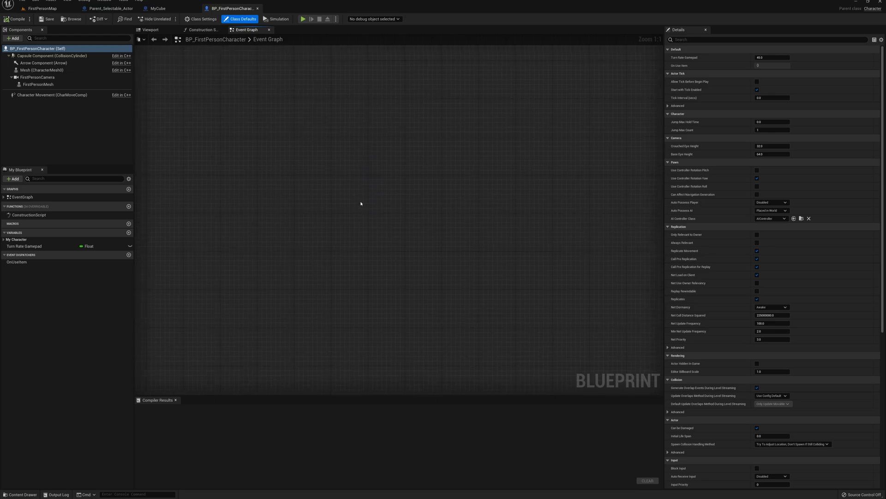
pyautogui.moveTo(351, 207); pyautogui.dragTo(362, 180, button='right')
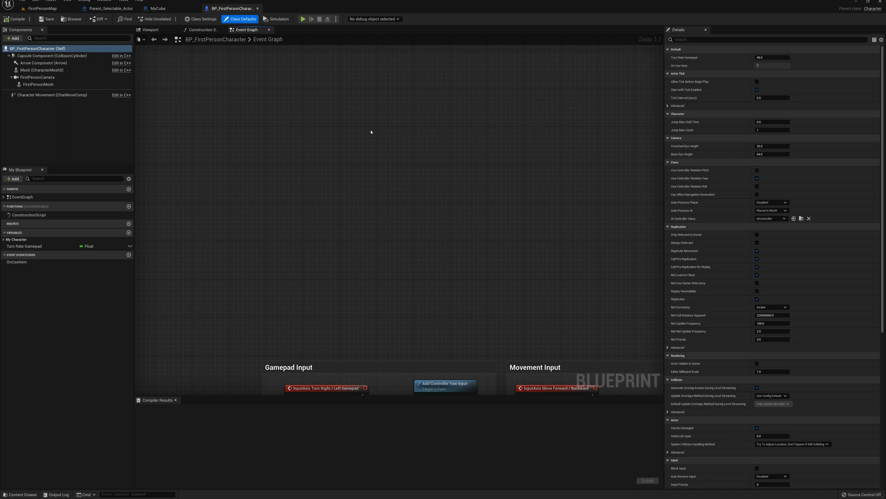
pyautogui.moveTo(369, 135); pyautogui.dragTo(368, 167, button='right')
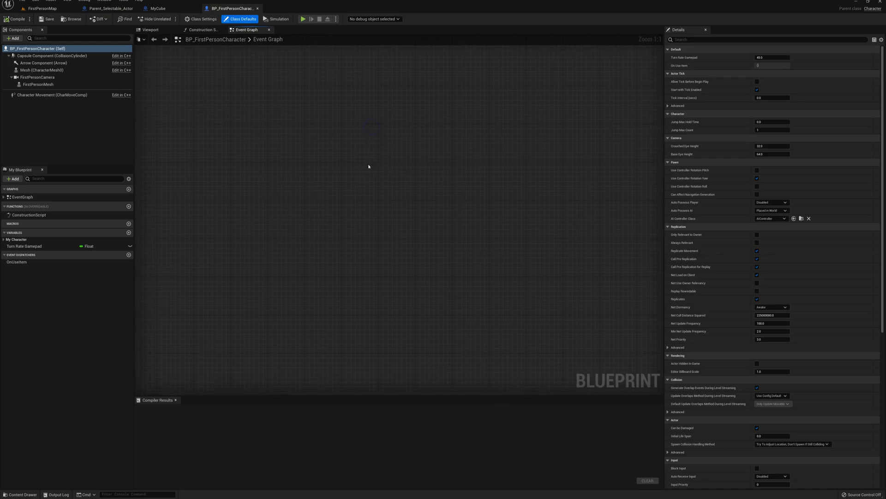
pyautogui.rightClick(334, 207)
pyautogui.write('left m')
pyautogui.write('ouse')
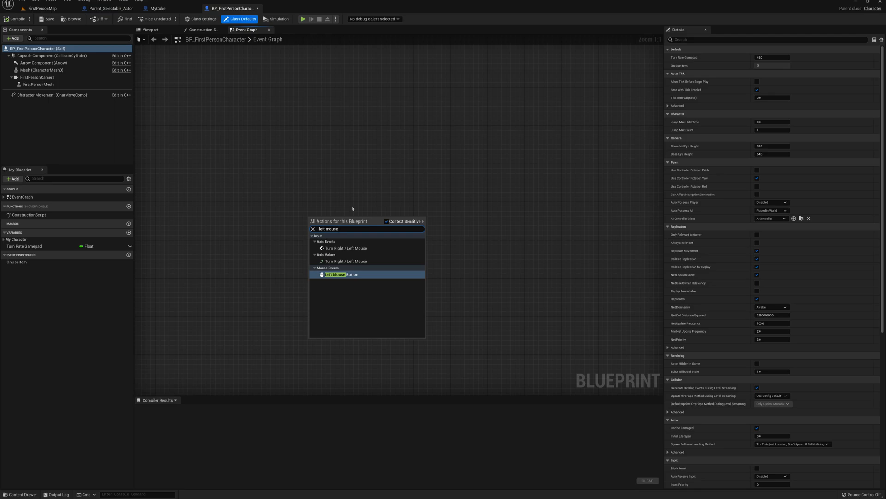
pyautogui.click(351, 275)
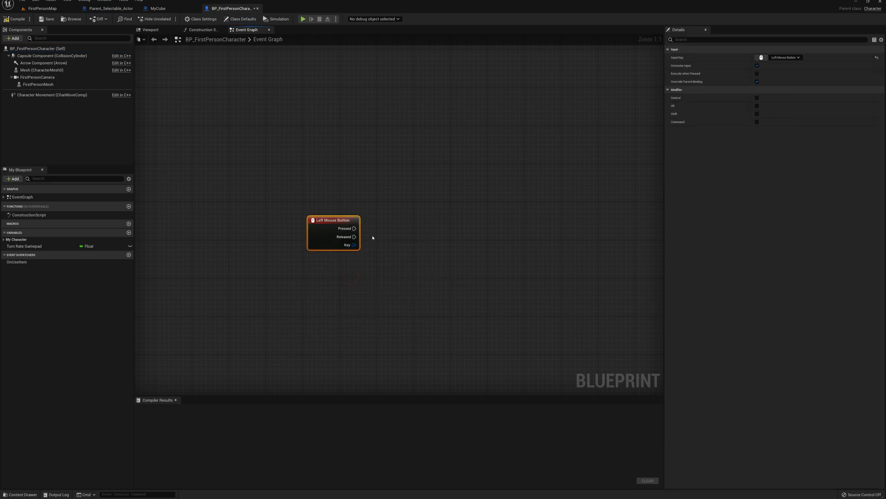
# Step: Add a Line Trace For Objects node wired from the mouse event's Pressed output, leaving a wide gap between the two nodes
pyautogui.moveTo(382, 229); pyautogui.dragTo(335, 200, button='right')
pyautogui.moveTo(301, 202); pyautogui.dragTo(506, 166)
pyautogui.write('line trace for')
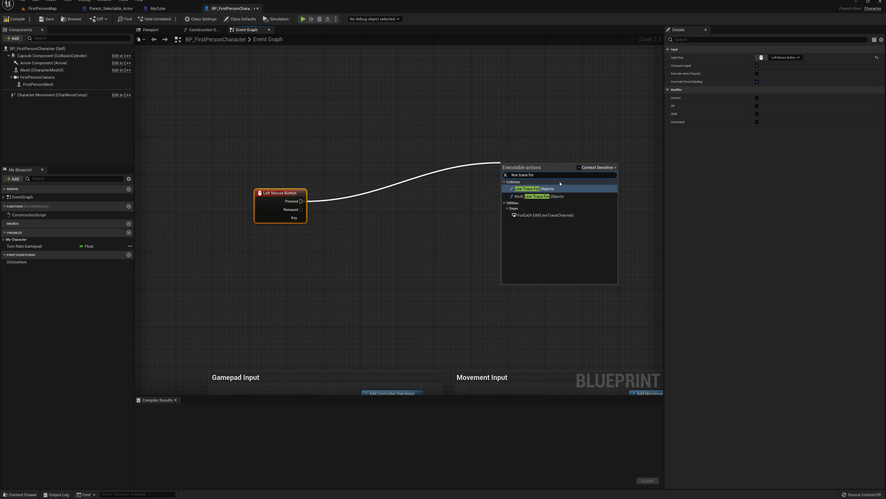
pyautogui.click(554, 187)
pyautogui.moveTo(541, 168); pyautogui.dragTo(620, 193)
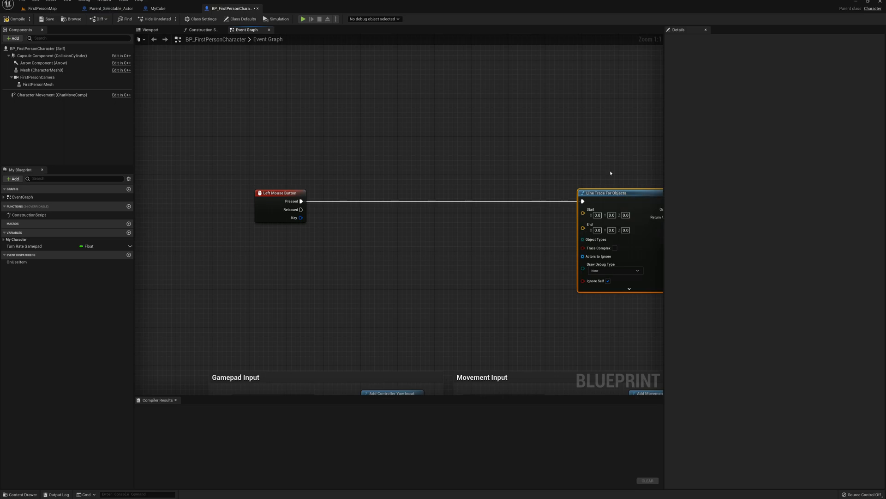
pyautogui.moveTo(635, 181); pyautogui.dragTo(534, 168, button='right')
pyautogui.moveTo(523, 178)
pyautogui.mouseDown()
pyautogui.moveTo(591, 184)
pyautogui.moveTo(581, 197)
pyautogui.mouseUp()
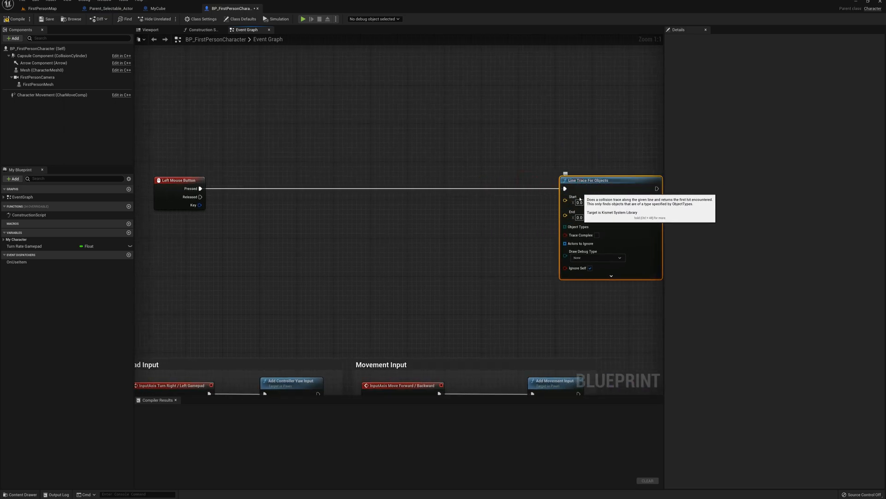
# Step: Add a Get Player Camera Manager node feeding a Get Camera Location node, and wire the location to the line trace's Start
pyautogui.rightClick(240, 214)
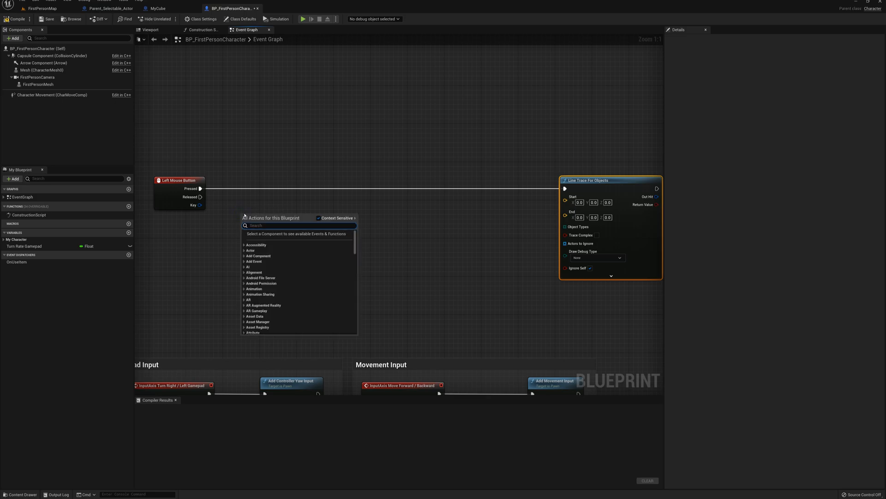
pyautogui.write('get player camer')
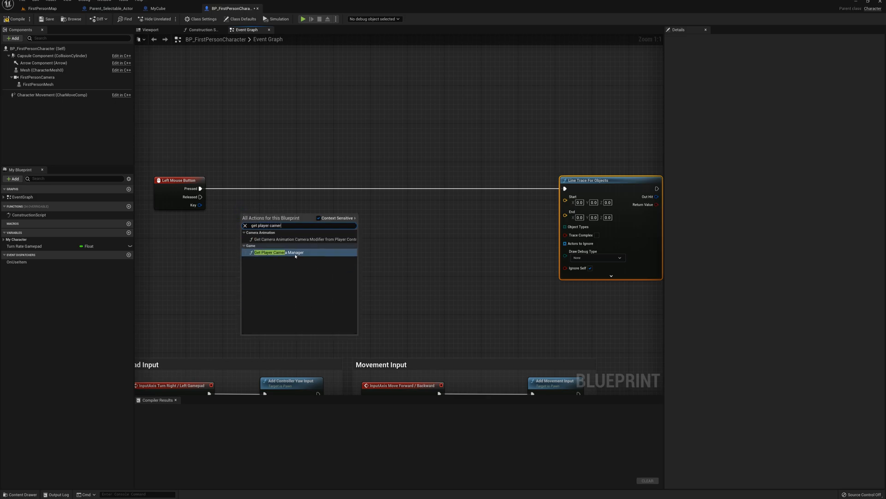
pyautogui.click(296, 253)
pyautogui.moveTo(315, 226); pyautogui.dragTo(278, 224)
pyautogui.write('get camera lo')
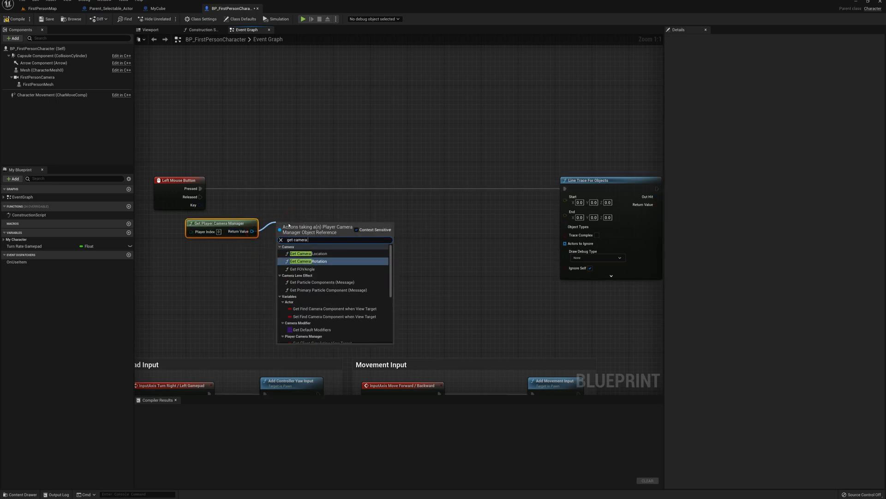
pyautogui.click(319, 254)
pyautogui.moveTo(347, 236); pyautogui.dragTo(334, 212)
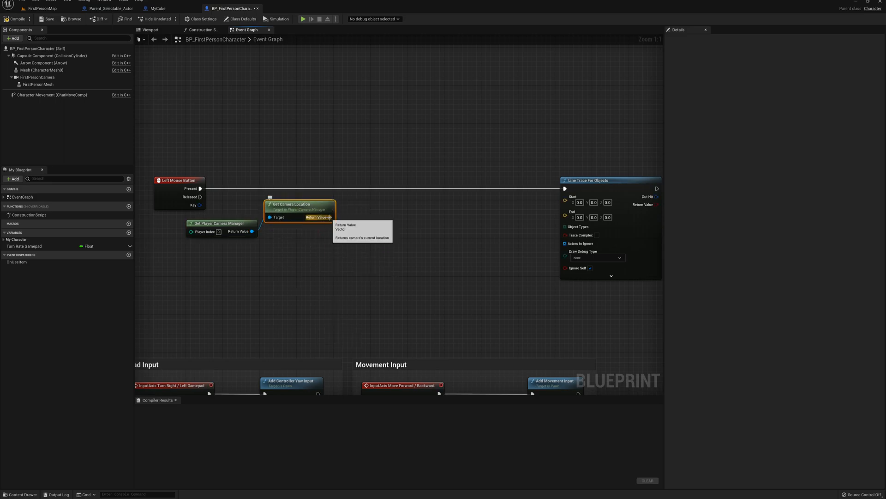
pyautogui.moveTo(329, 217)
pyautogui.mouseDown()
pyautogui.moveTo(557, 216)
pyautogui.moveTo(569, 202)
pyautogui.mouseUp()
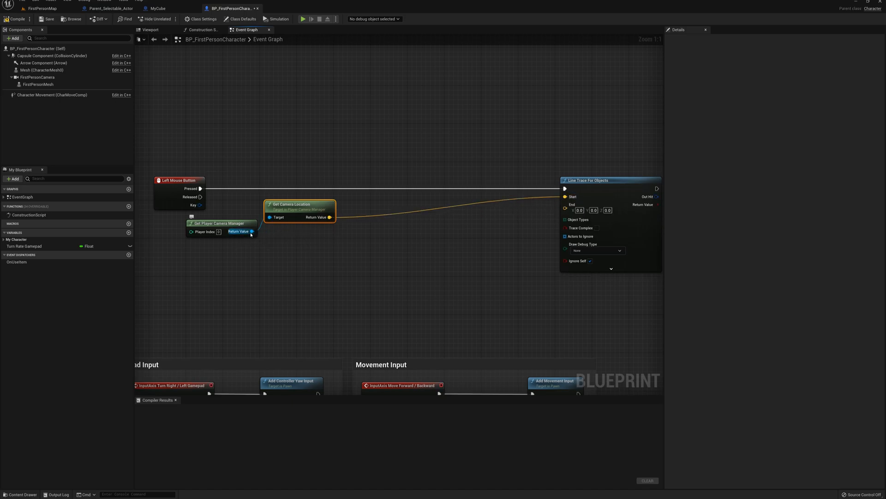
# Step: Add a Get Actor Forward Vector node targeting the player camera manager, placed below Get Camera Location
pyautogui.moveTo(252, 231); pyautogui.dragTo(266, 241)
pyautogui.write('get fo')
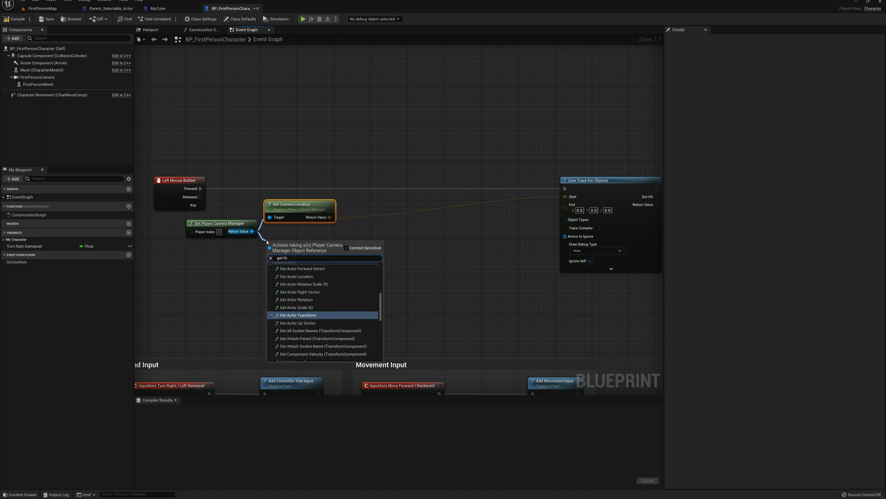
pyautogui.write('rward ve')
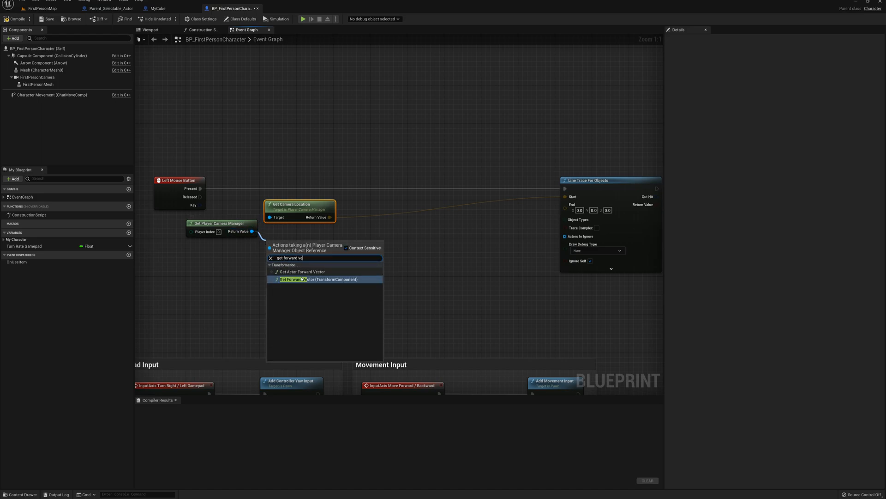
pyautogui.click(301, 271)
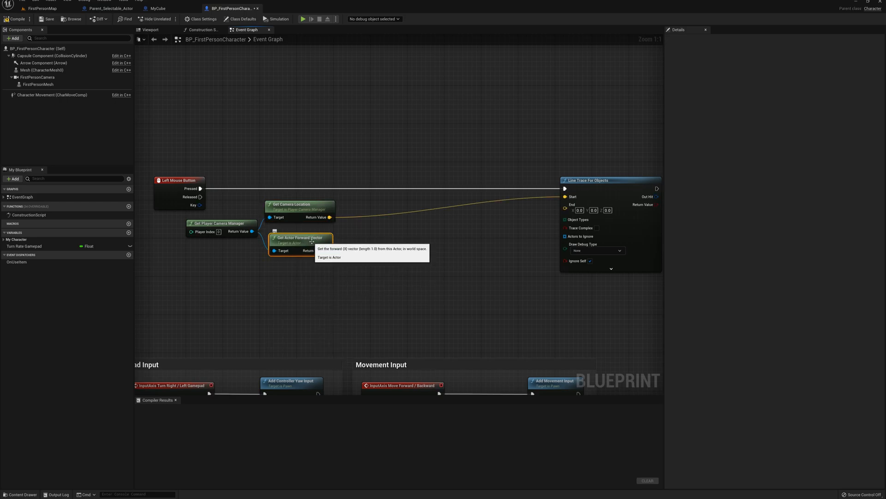
pyautogui.moveTo(310, 241); pyautogui.dragTo(285, 216, button='right')
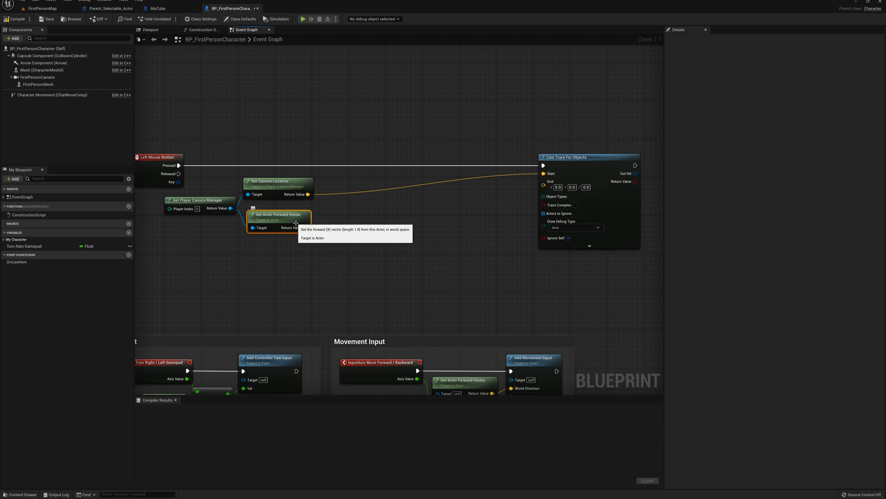
# Step: Multiply the Get Actor Forward Vector output by 2500 in X, Y and Z with a vector Multiply node
pyautogui.moveTo(305, 228); pyautogui.dragTo(327, 229)
pyautogui.write('*')
pyautogui.press('Return')
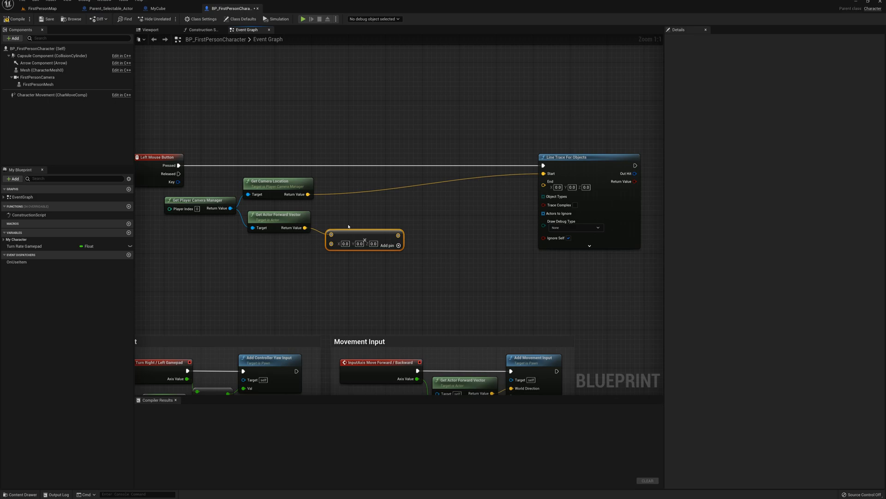
pyautogui.click(335, 239)
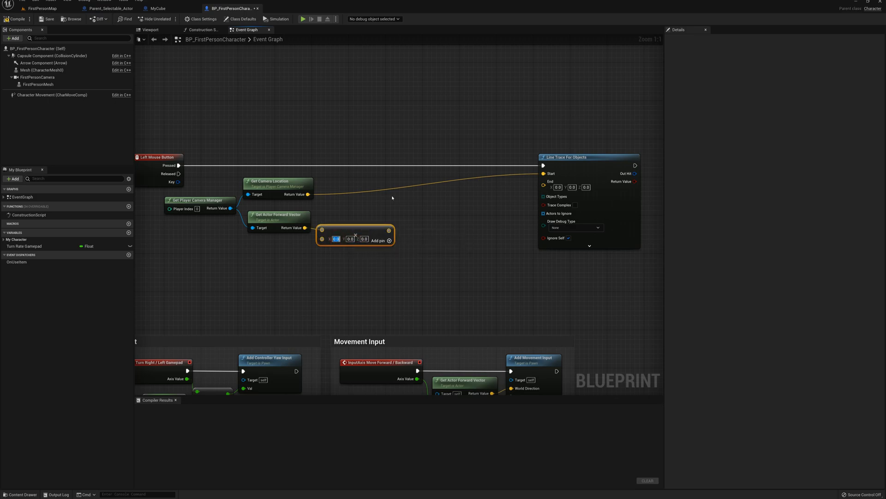
pyautogui.write('250')
pyautogui.press('Tab')
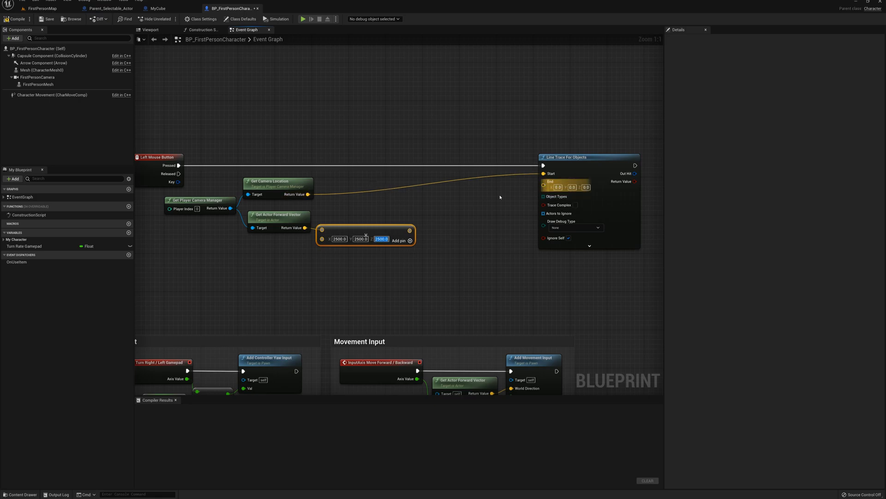
# Step: Add the camera location and the multiplied forward vector in an Add node, and wire the sum to the line trace's End
pyautogui.moveTo(460, 221); pyautogui.dragTo(451, 260, button='right')
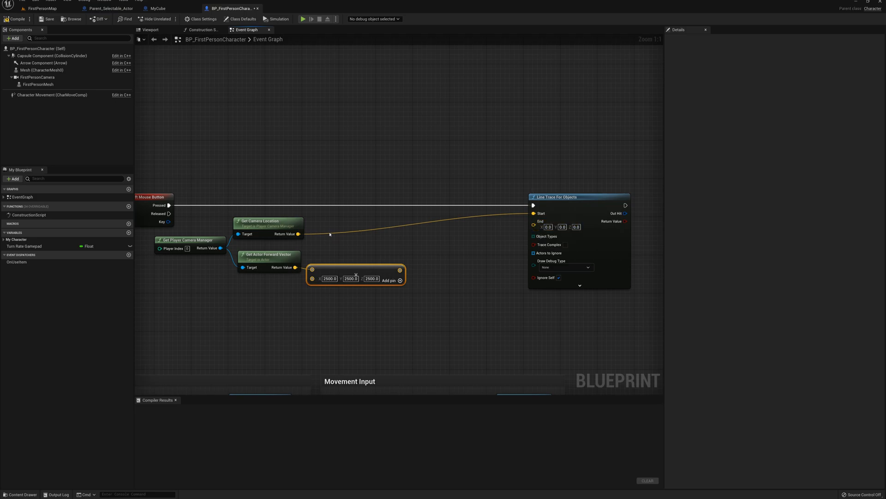
pyautogui.moveTo(299, 233); pyautogui.dragTo(390, 239)
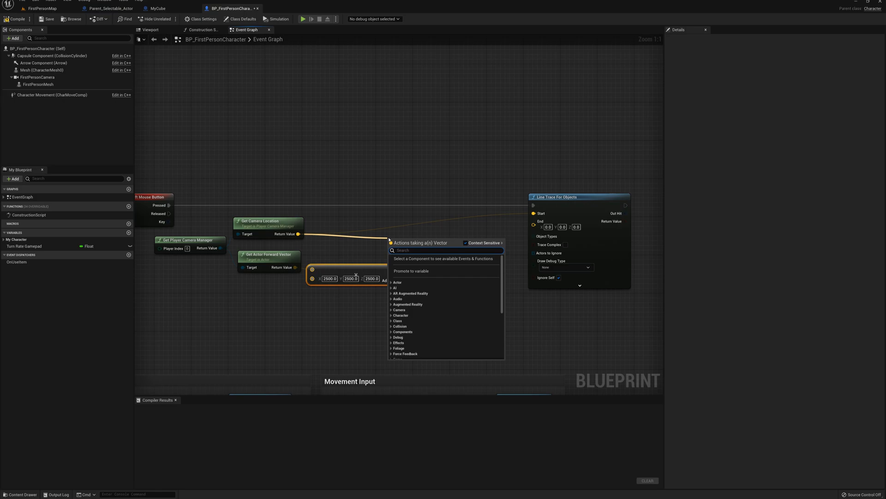
pyautogui.write('+')
pyautogui.press('Return')
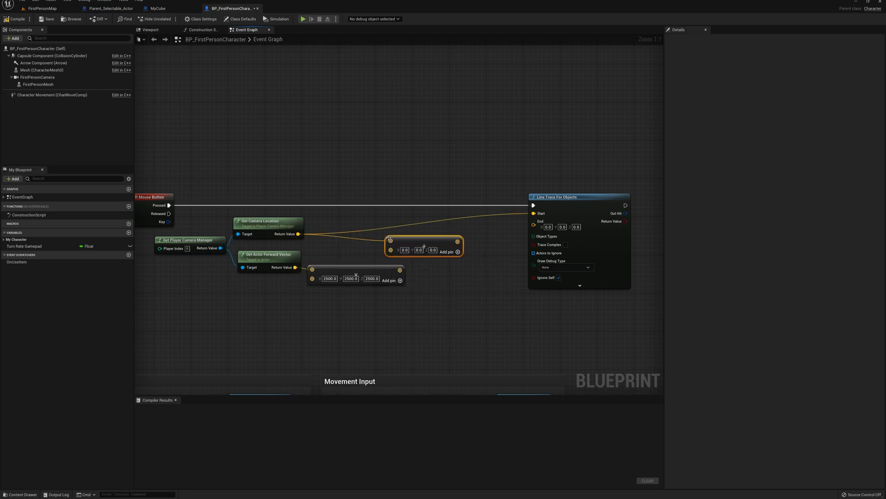
pyautogui.moveTo(423, 246); pyautogui.dragTo(451, 247)
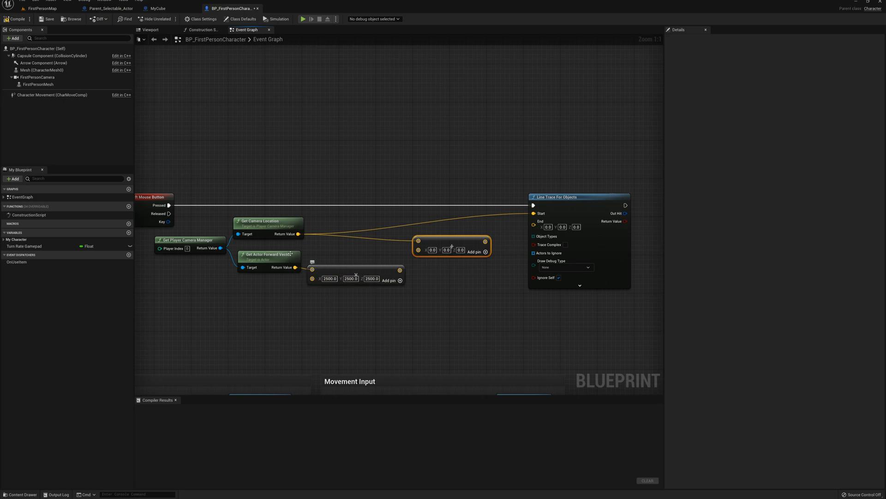
pyautogui.moveTo(400, 270)
pyautogui.mouseDown()
pyautogui.moveTo(419, 249)
pyautogui.moveTo(535, 223)
pyautogui.mouseUp()
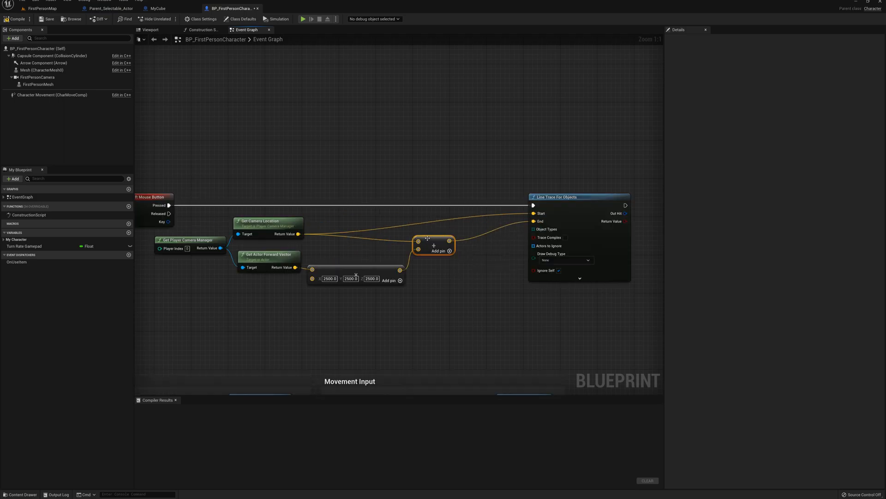
pyautogui.moveTo(427, 238); pyautogui.dragTo(432, 234)
# Step: Feed the line trace's Object Types from a Make Array node, placed below the Add node, with its element set to WorldDynamic
pyautogui.moveTo(476, 277); pyautogui.dragTo(458, 267, button='right')
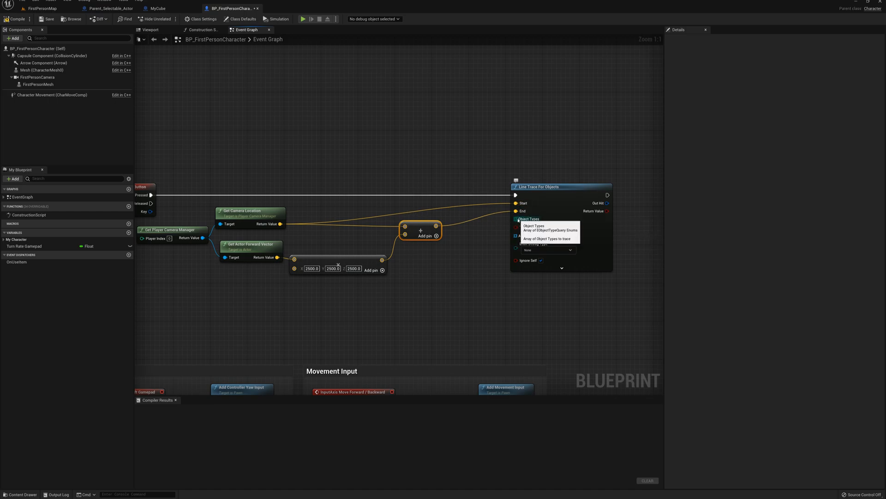
pyautogui.moveTo(513, 219); pyautogui.dragTo(468, 262)
pyautogui.write('make arr')
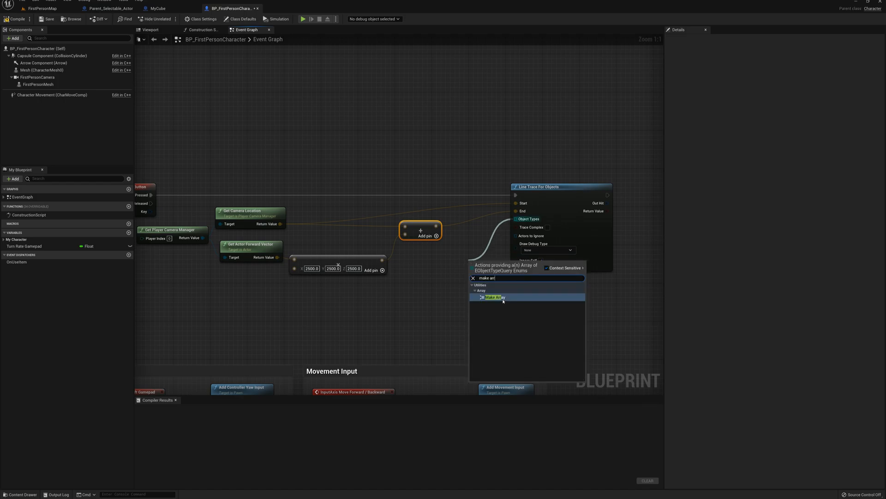
pyautogui.press('Return')
pyautogui.moveTo(493, 261); pyautogui.dragTo(423, 251)
pyautogui.click(425, 268)
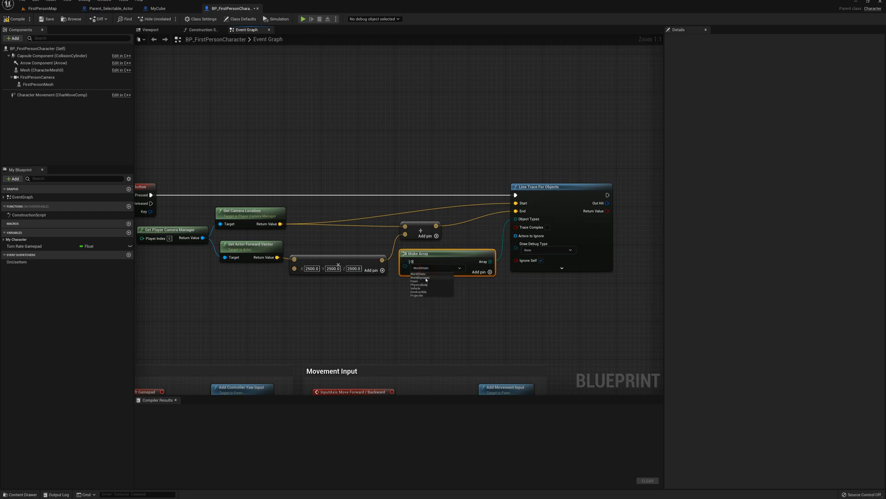
pyautogui.click(426, 277)
# Step: Set the line trace's Draw Debug Type to For Duration with its advanced settings expanded, and compile the blueprint
pyautogui.moveTo(550, 279); pyautogui.dragTo(496, 289, button='right')
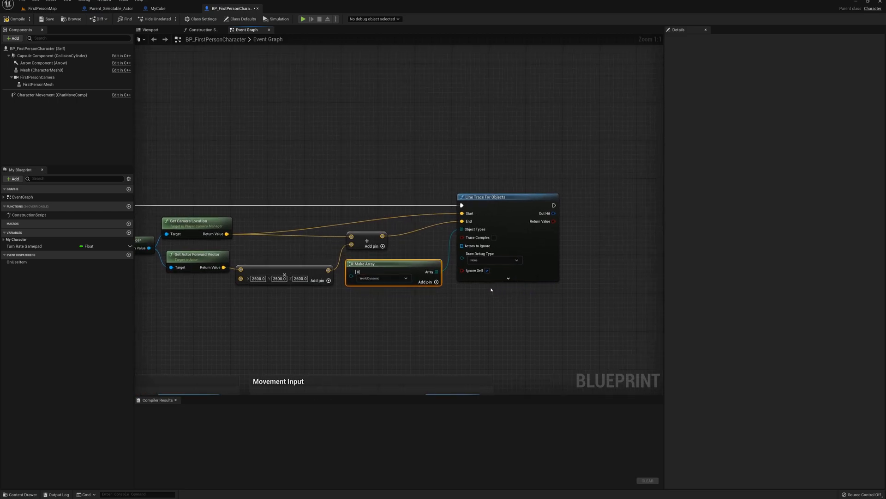
pyautogui.click(479, 260)
pyautogui.click(508, 278)
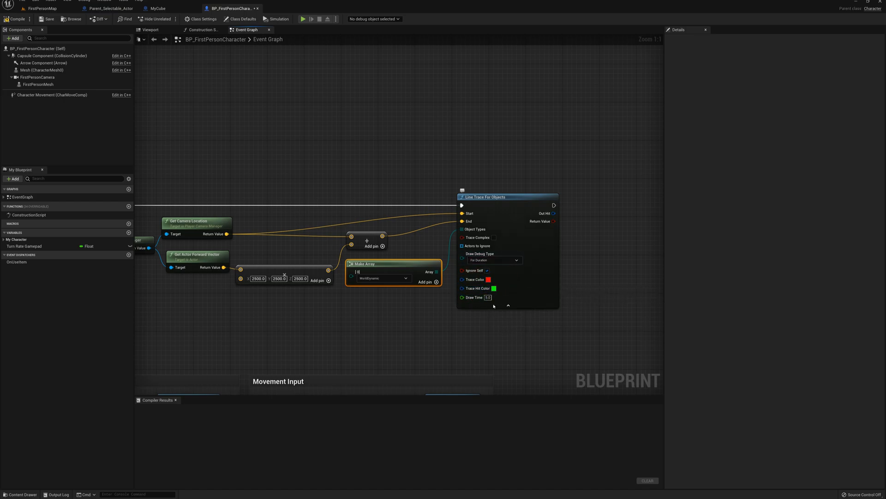
pyautogui.moveTo(342, 148); pyautogui.dragTo(474, 141, button='right')
pyautogui.click(14, 19)
# Step: Play FirstPersonMap and fire several line traces into the level while moving towards the brick cube
pyautogui.click(37, 10)
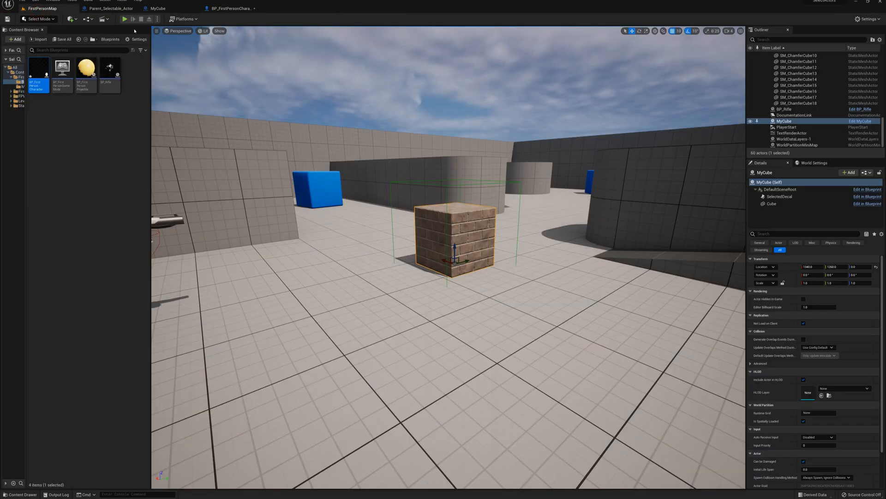
pyautogui.click(124, 19)
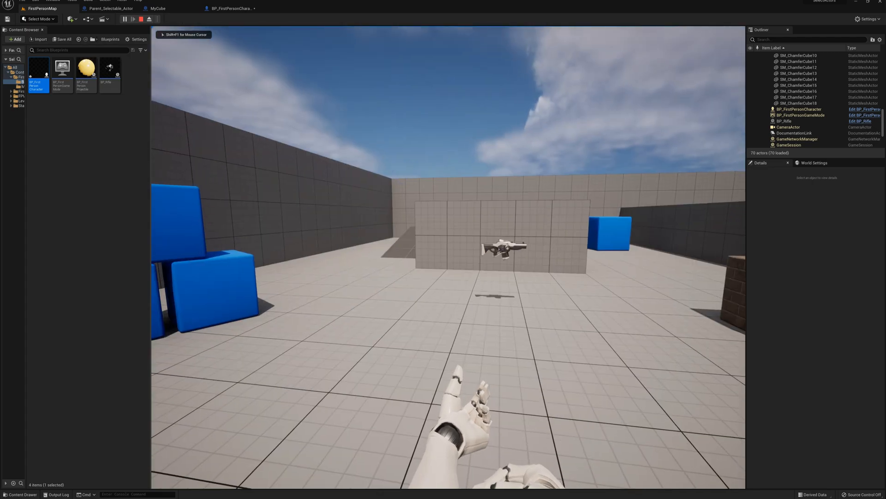
pyautogui.click(401, 174)
pyautogui.press('d')
pyautogui.click(401, 175)
pyautogui.press('w')
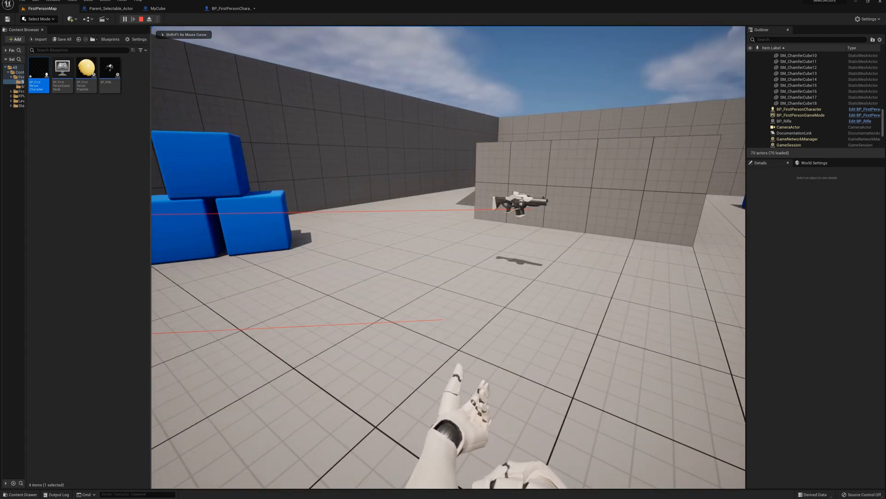
pyautogui.click(448, 257)
pyautogui.press('d')
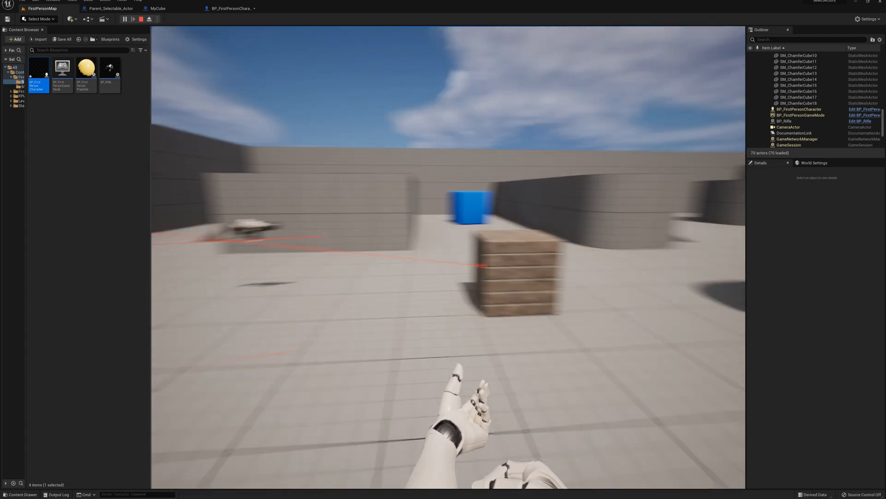
pyautogui.press('a')
pyautogui.click(448, 257)
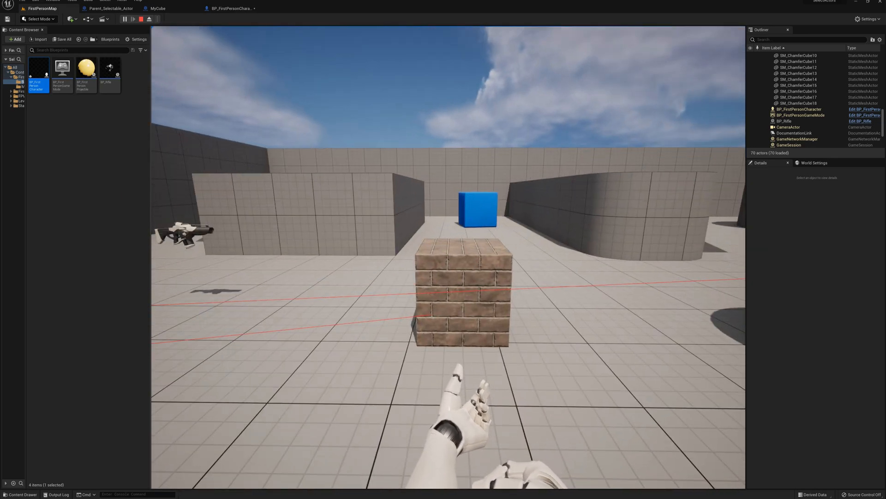
# Step: Move around the brick cube to examine the debug lines where the traces hit it, and end the play session
pyautogui.press('a')
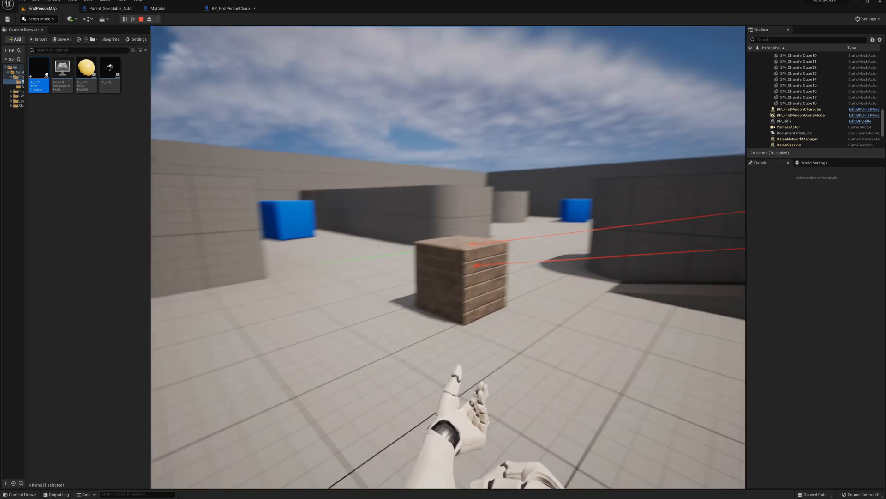
pyautogui.press('w')
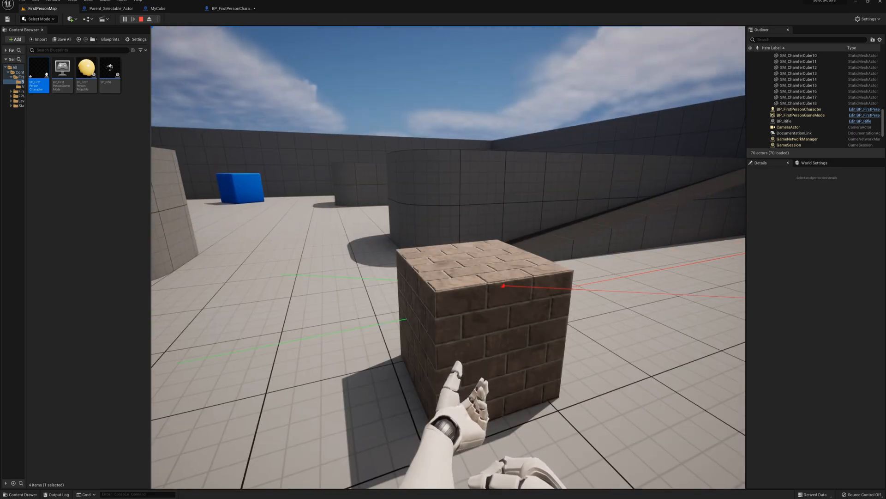
pyautogui.press('d')
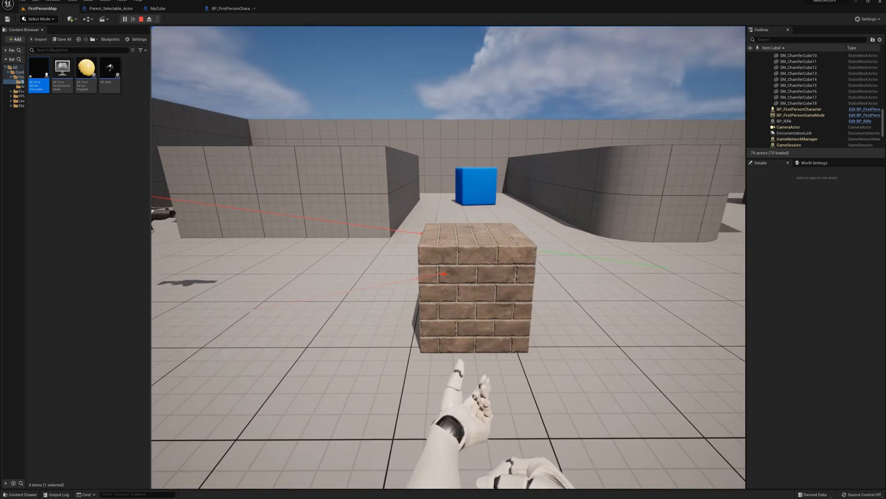
pyautogui.press('s')
pyautogui.press('w')
pyautogui.press('d')
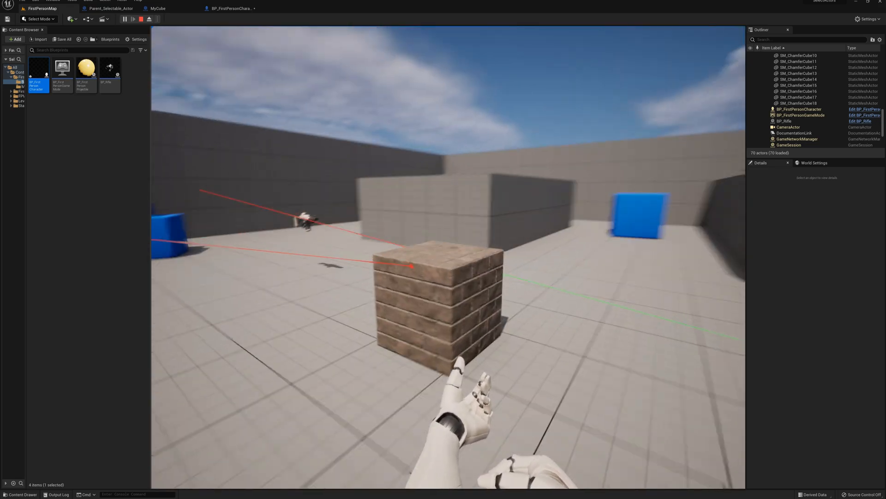
pyautogui.press('a')
pyautogui.press('a')
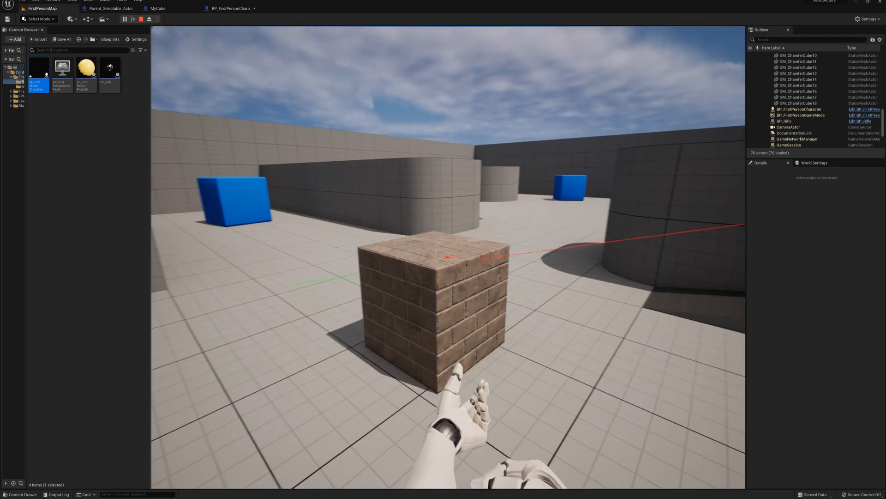
pyautogui.press('s')
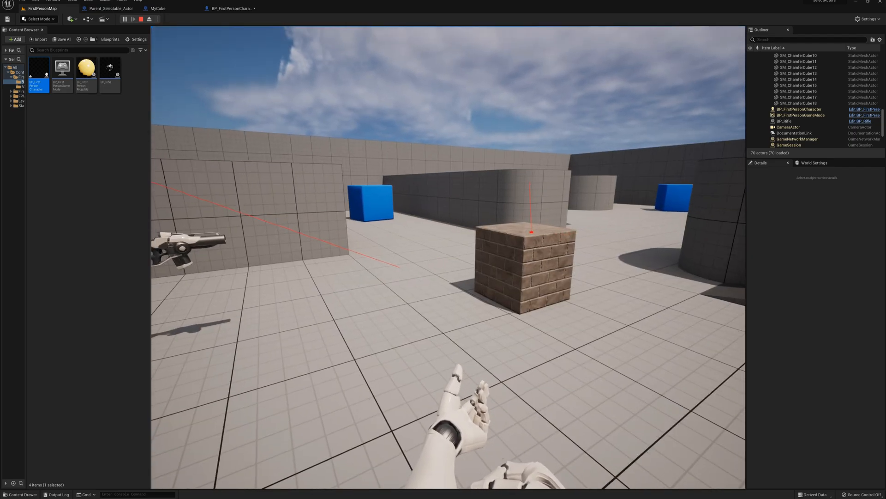
pyautogui.press('Escape')
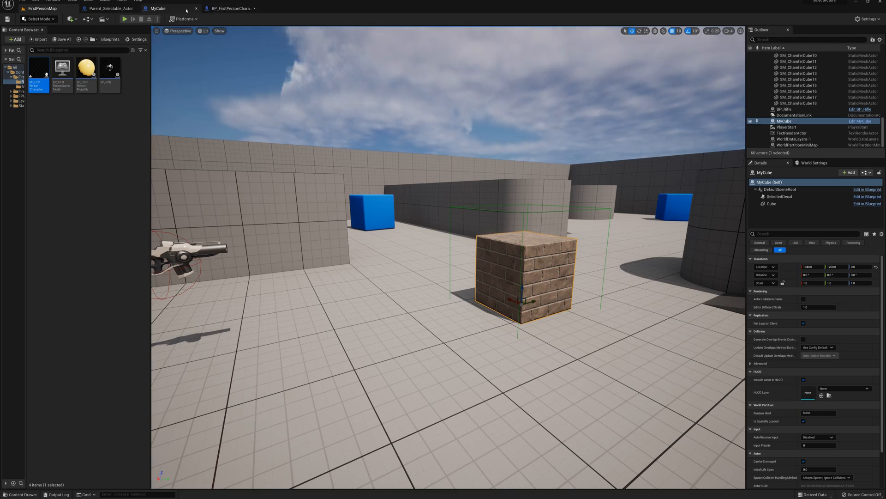
# Step: Return to the BP_FirstPersonCharacter Event Graph and split the line trace's Out Hit struct pin
pyautogui.click(222, 12)
pyautogui.moveTo(470, 139); pyautogui.dragTo(297, 125, button='right')
pyautogui.moveTo(414, 157); pyautogui.dragTo(375, 145, button='right')
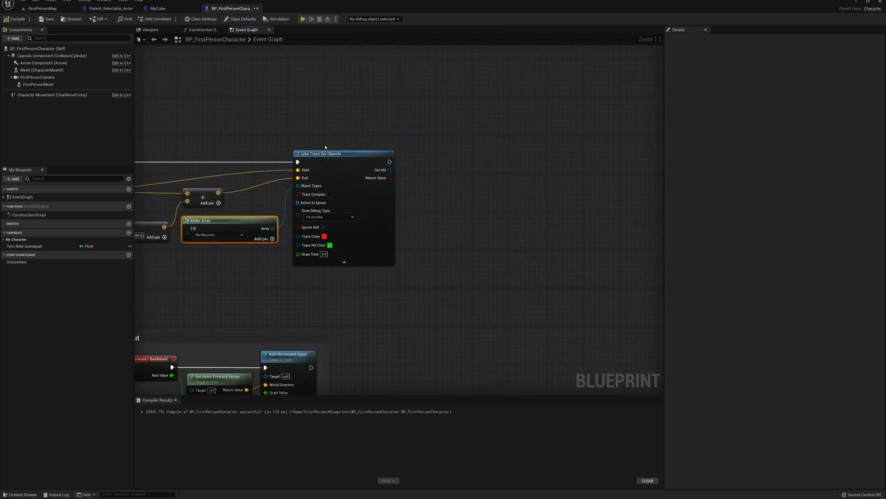
pyautogui.rightClick(389, 170)
pyautogui.click(409, 188)
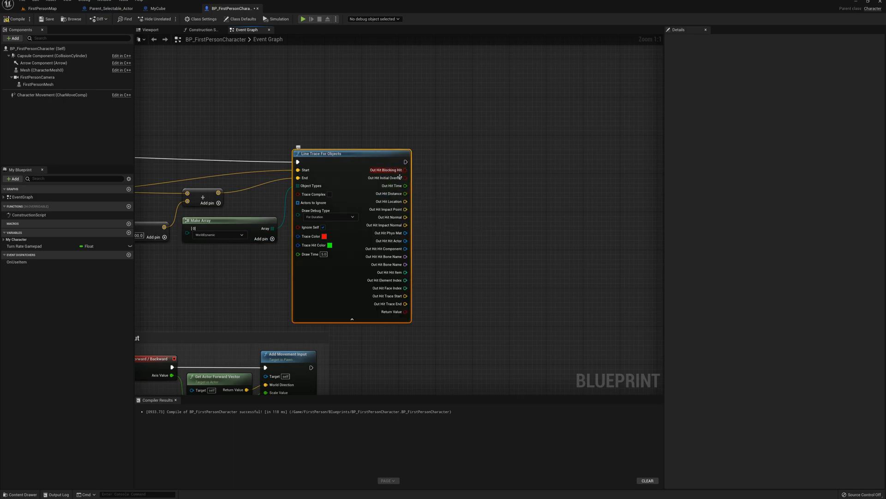
# Step: Add a Branch conditioned on the line trace's Return Value, executed after the trace and aligned beside it
pyautogui.moveTo(461, 249); pyautogui.dragTo(463, 212, button='right')
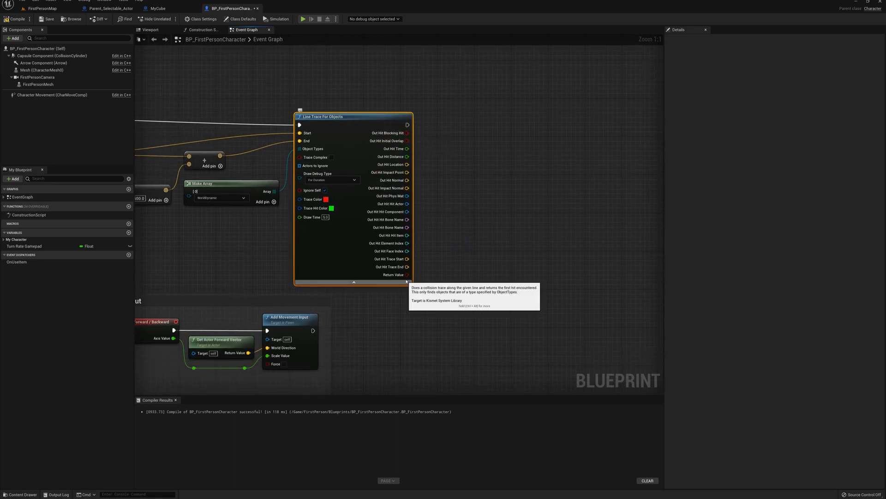
pyautogui.moveTo(407, 274)
pyautogui.mouseDown()
pyautogui.moveTo(420, 279)
pyautogui.moveTo(469, 205)
pyautogui.mouseUp()
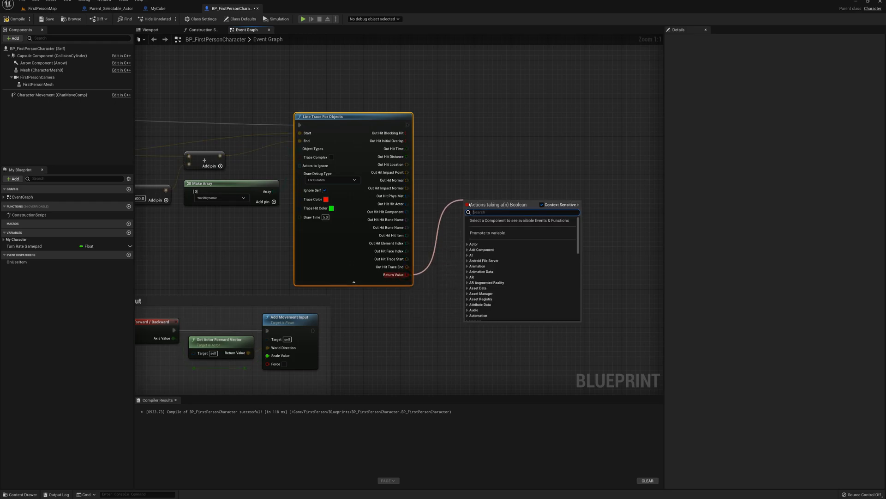
pyautogui.write('branch')
pyautogui.press('Return')
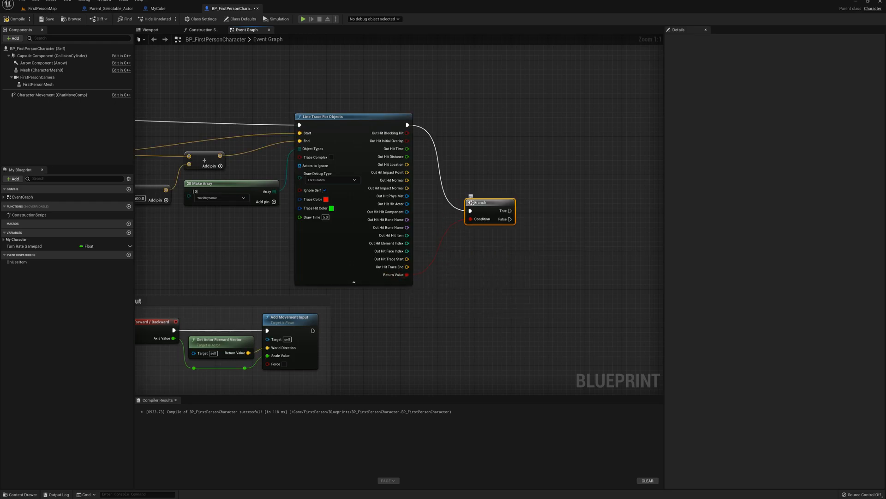
pyautogui.moveTo(489, 205)
pyautogui.mouseDown()
pyautogui.moveTo(479, 150)
pyautogui.moveTo(452, 109)
pyautogui.mouseUp()
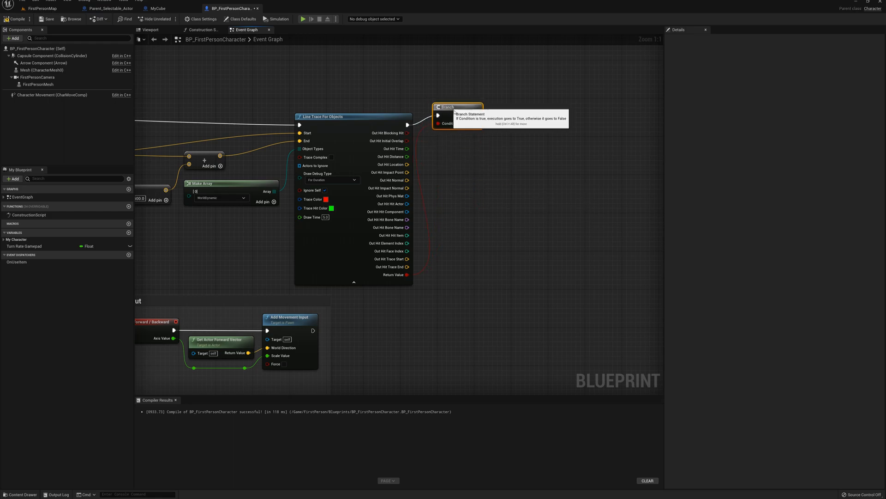
pyautogui.moveTo(447, 192); pyautogui.dragTo(416, 226, button='right')
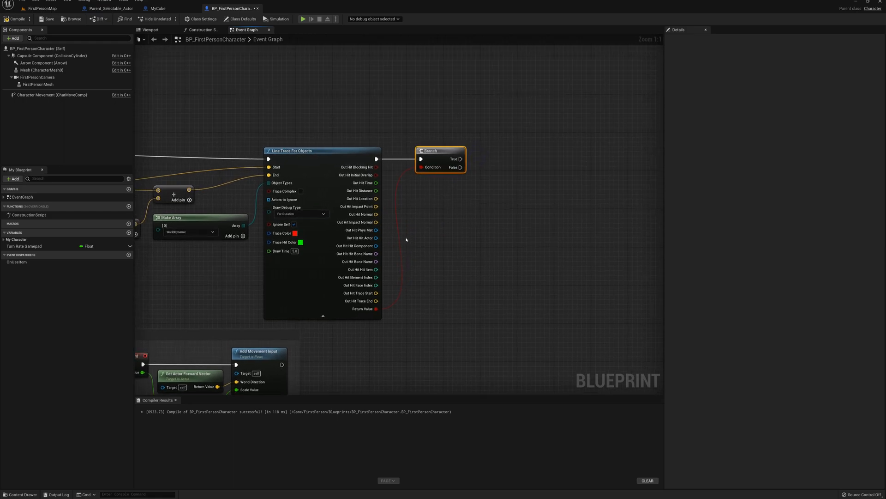
# Step: Add a Does Implement Interface node below the Branch, with Out Hit Actor as its Test Object
pyautogui.moveTo(494, 137); pyautogui.dragTo(474, 151, button='right')
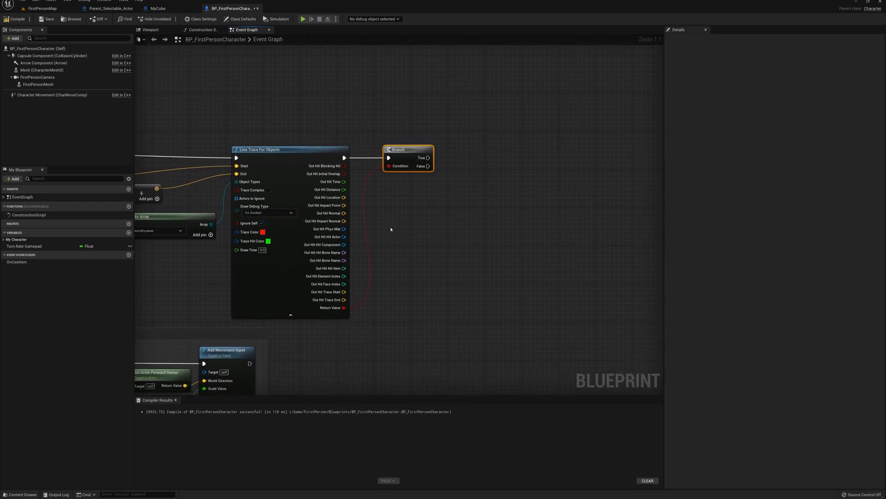
pyautogui.moveTo(341, 238); pyautogui.dragTo(432, 224)
pyautogui.write('does imple')
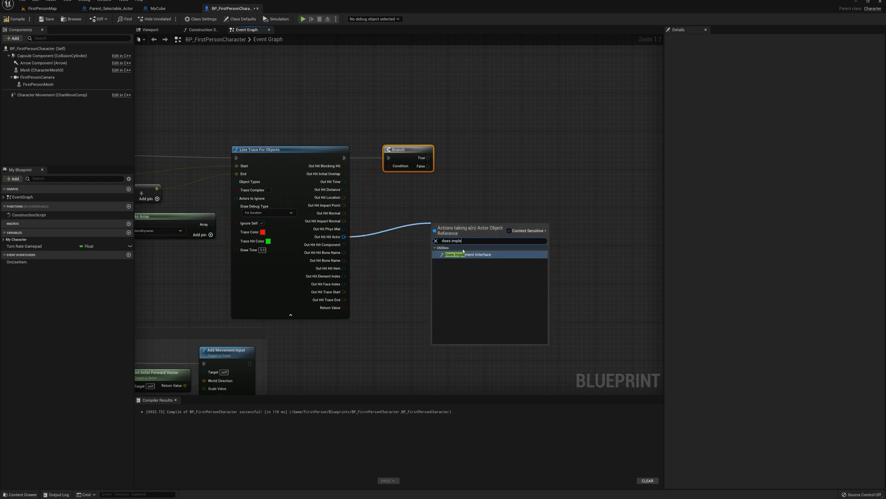
pyautogui.press('Return')
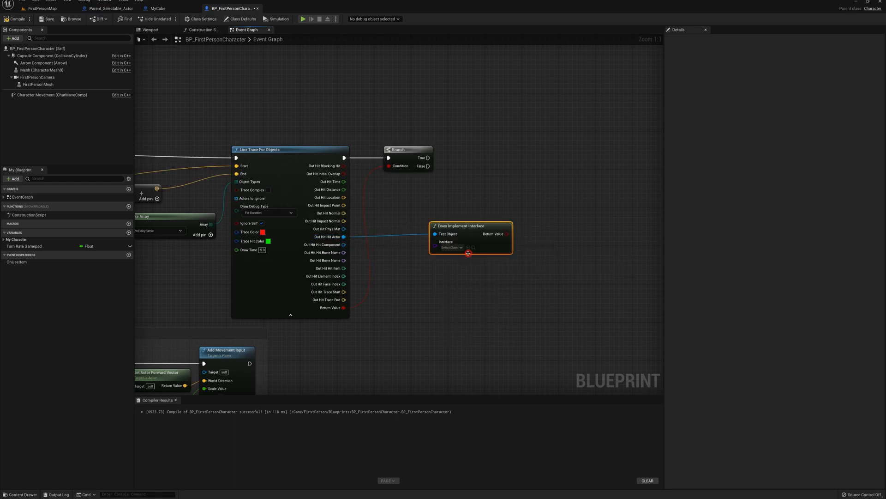
# Step: Set the Does Implement Interface node to Select Actors Interface and add a Branch on its Return Value, executed from the first Branch's True output
pyautogui.moveTo(461, 227); pyautogui.dragTo(415, 188)
pyautogui.click(405, 210)
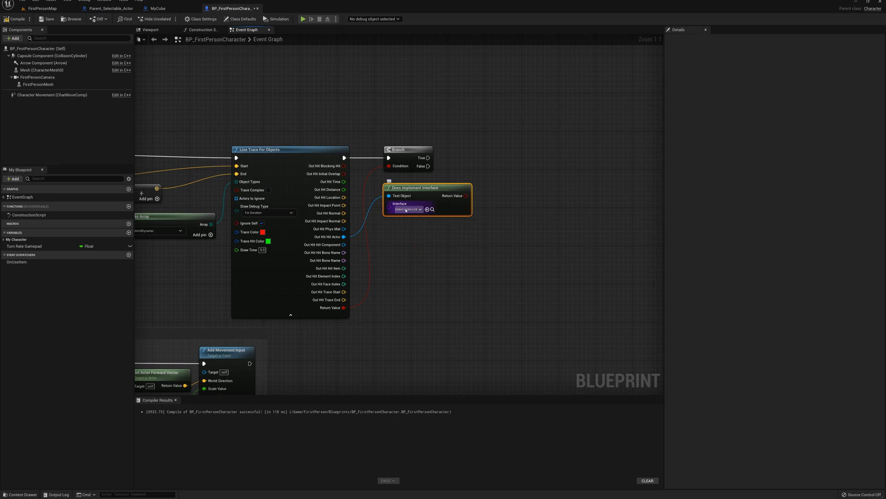
pyautogui.moveTo(465, 195); pyautogui.dragTo(515, 146)
pyautogui.write('bra')
pyautogui.press('Return')
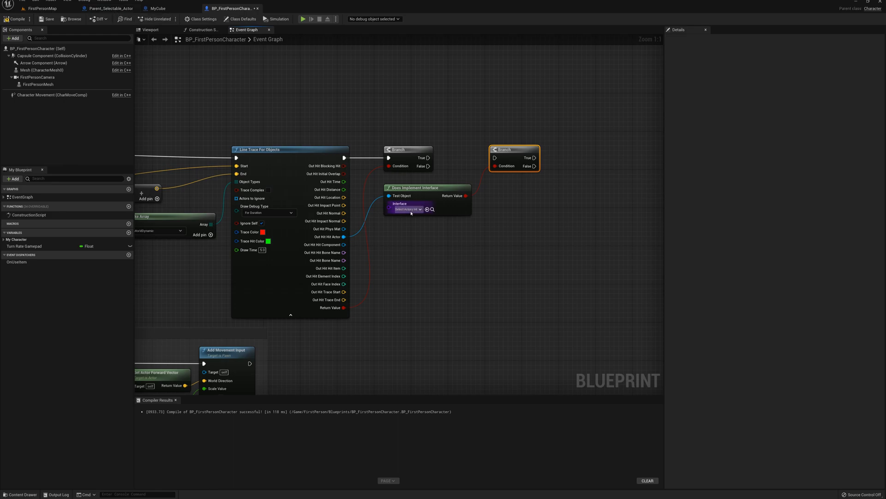
pyautogui.moveTo(429, 156); pyautogui.dragTo(495, 157)
pyautogui.moveTo(518, 217); pyautogui.dragTo(403, 261, button='right')
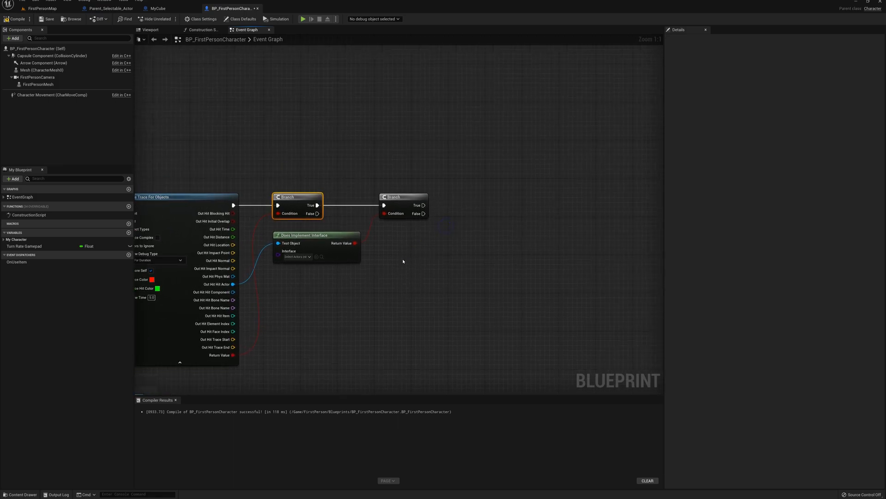
pyautogui.click(337, 247)
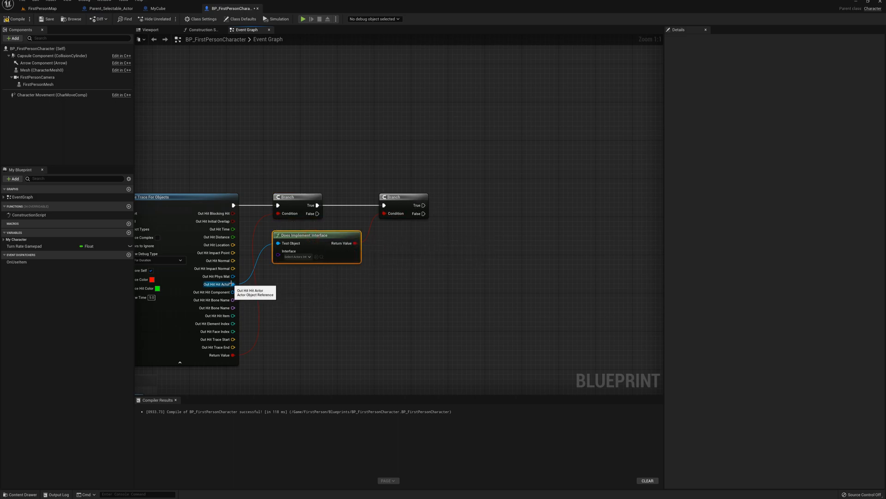
# Step: Call Is Selected? on Out Hit Actor from the second Branch's True output, with a reroute node keeping the target wire below the nodes
pyautogui.moveTo(233, 285); pyautogui.dragTo(449, 257)
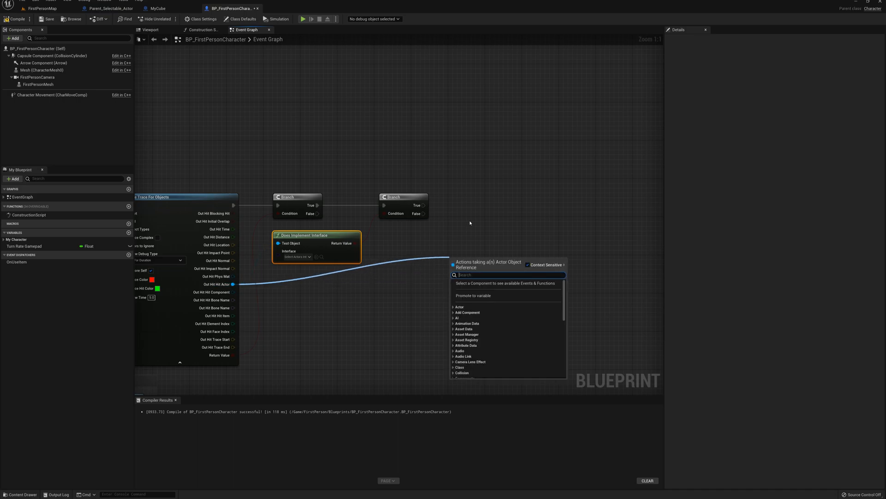
pyautogui.write('issel')
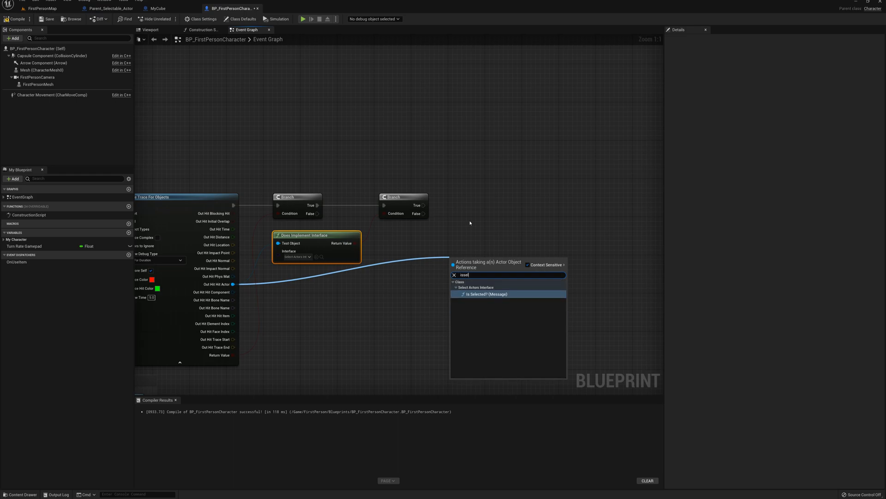
pyautogui.press('Return')
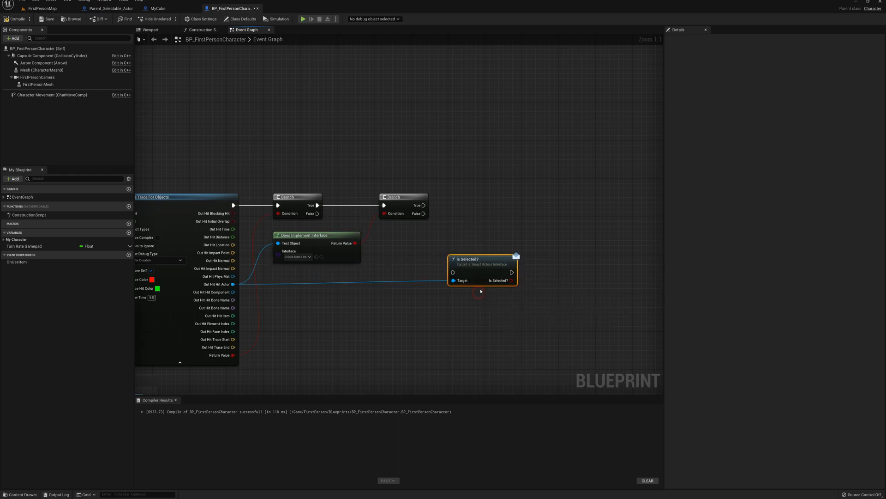
pyautogui.moveTo(478, 254); pyautogui.dragTo(505, 259)
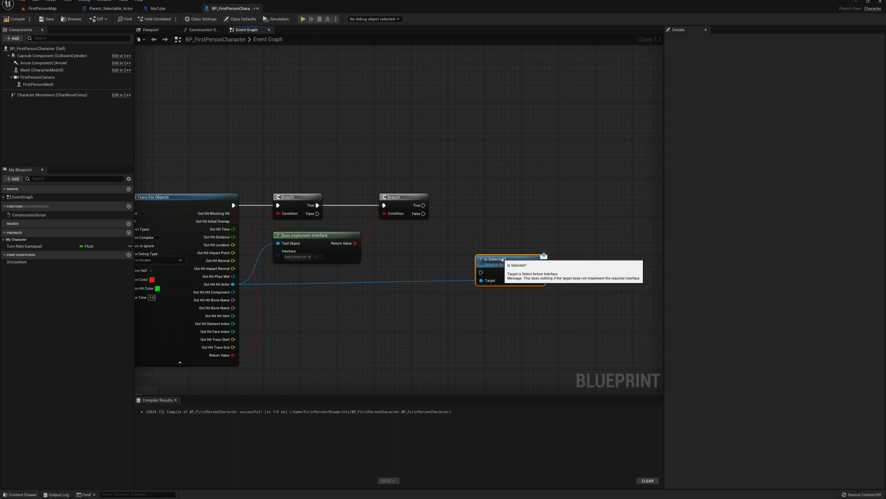
pyautogui.moveTo(425, 205); pyautogui.dragTo(497, 199)
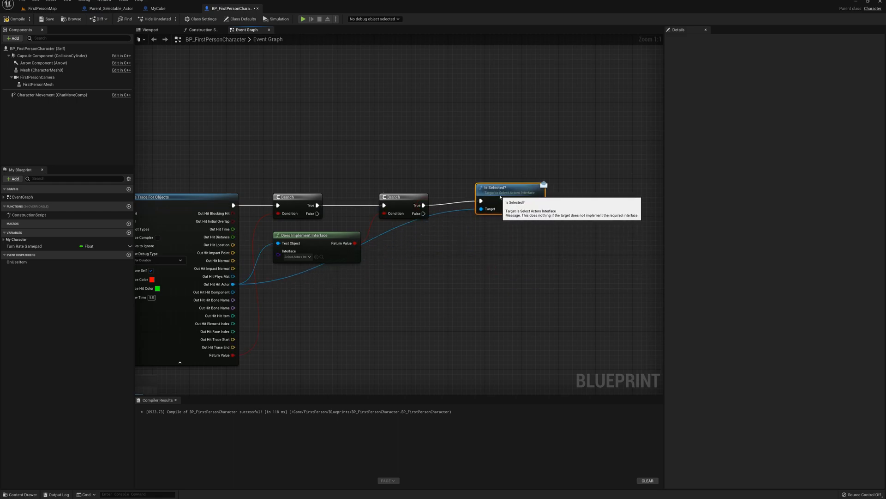
pyautogui.doubleClick(399, 230)
pyautogui.moveTo(402, 233); pyautogui.dragTo(438, 290)
pyautogui.moveTo(506, 259); pyautogui.dragTo(473, 262, button='right')
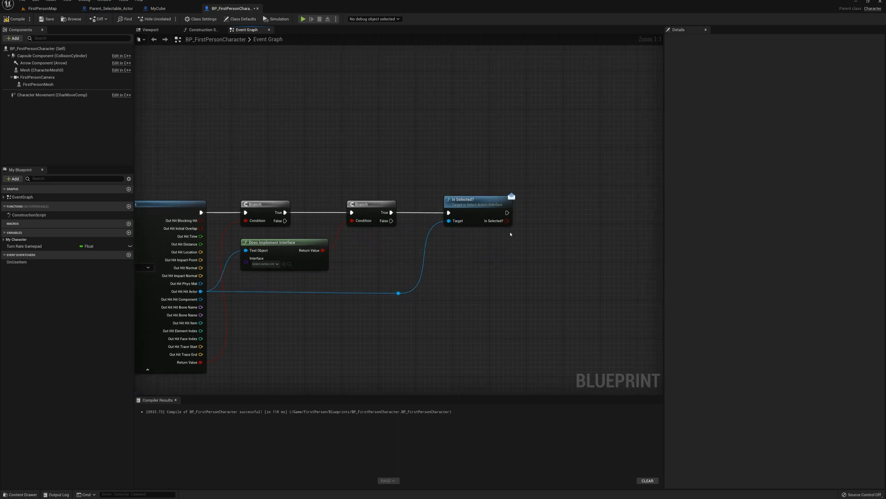
# Step: Add a Branch after Is Selected?, conditioned on its Is Selected? output and aligned beside it
pyautogui.moveTo(506, 222); pyautogui.dragTo(529, 229)
pyautogui.write('branch')
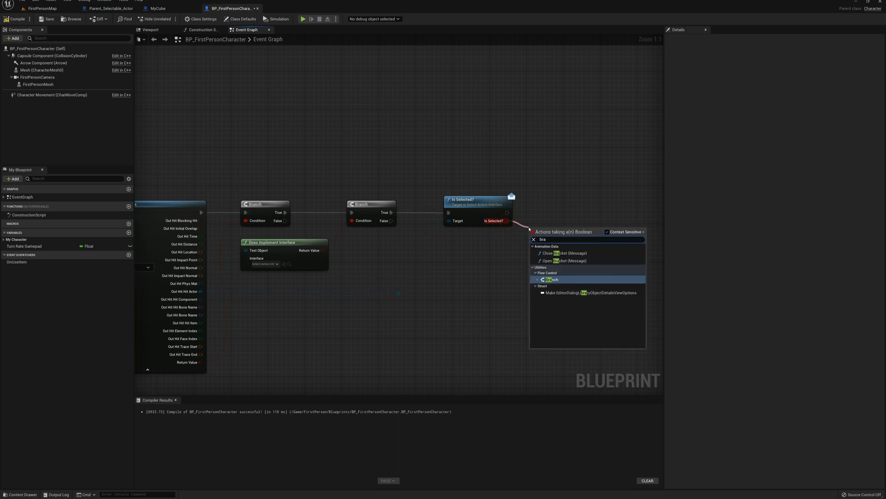
pyautogui.press('Return')
pyautogui.moveTo(542, 230); pyautogui.dragTo(548, 202)
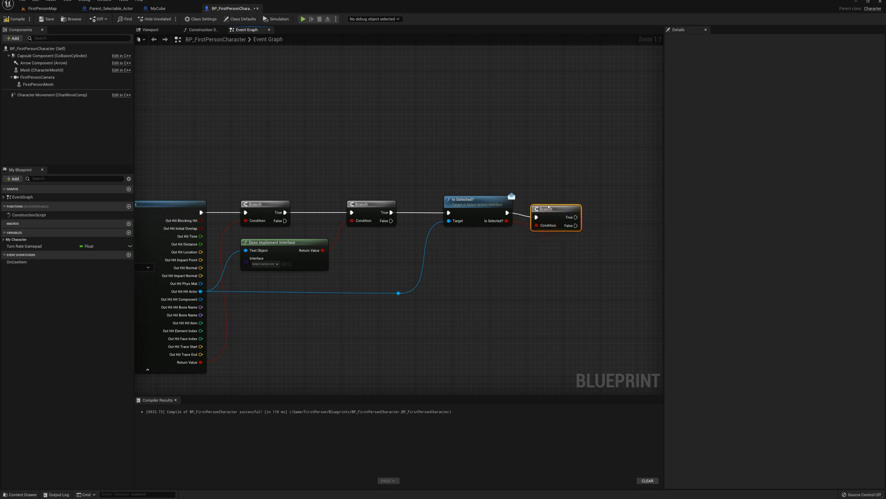
# Step: Add a Select My Actor message targeting the rerouted hit actor, executed from the third Branch's False output
pyautogui.moveTo(578, 185); pyautogui.dragTo(494, 173, button='right')
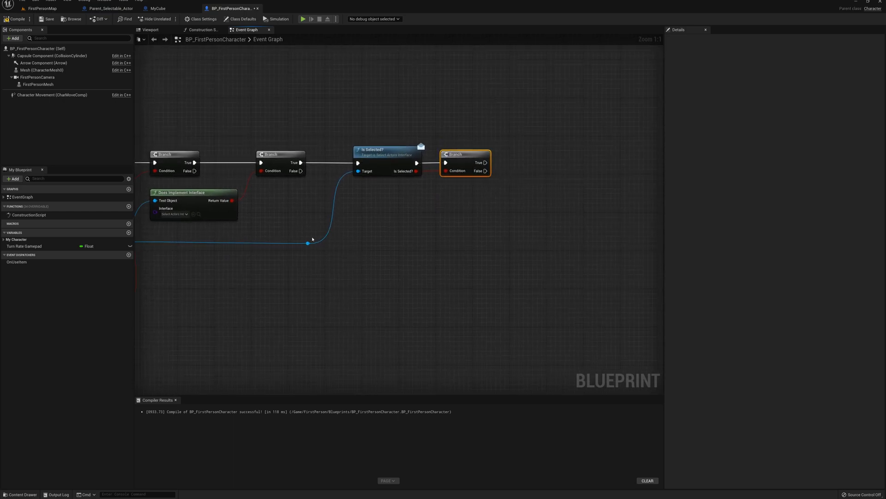
pyautogui.moveTo(308, 244); pyautogui.dragTo(506, 245)
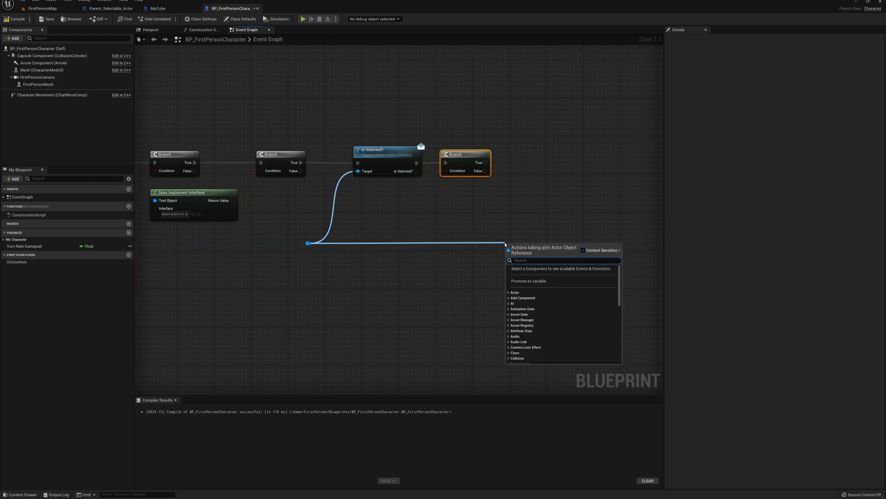
pyautogui.write('select my')
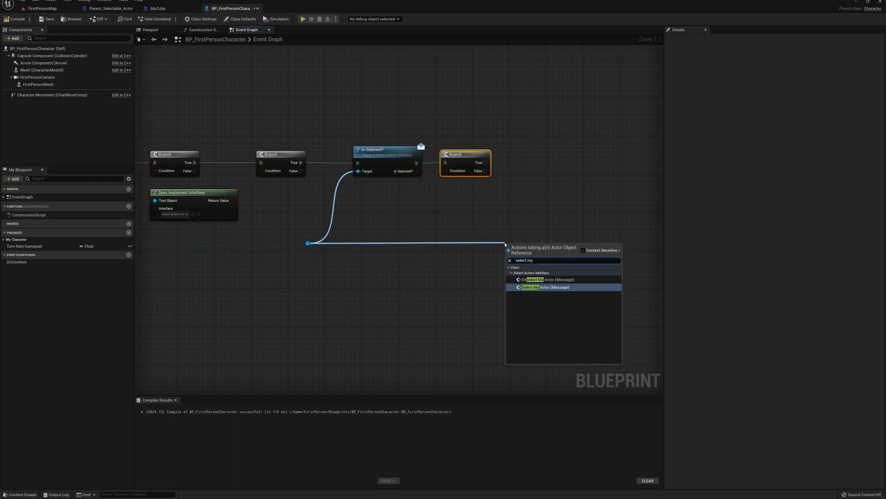
pyautogui.click(544, 287)
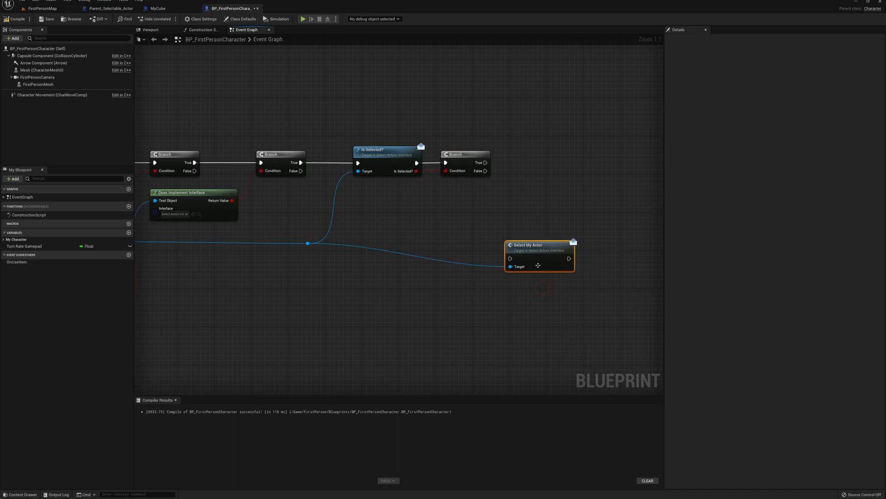
pyautogui.moveTo(533, 247); pyautogui.dragTo(552, 227)
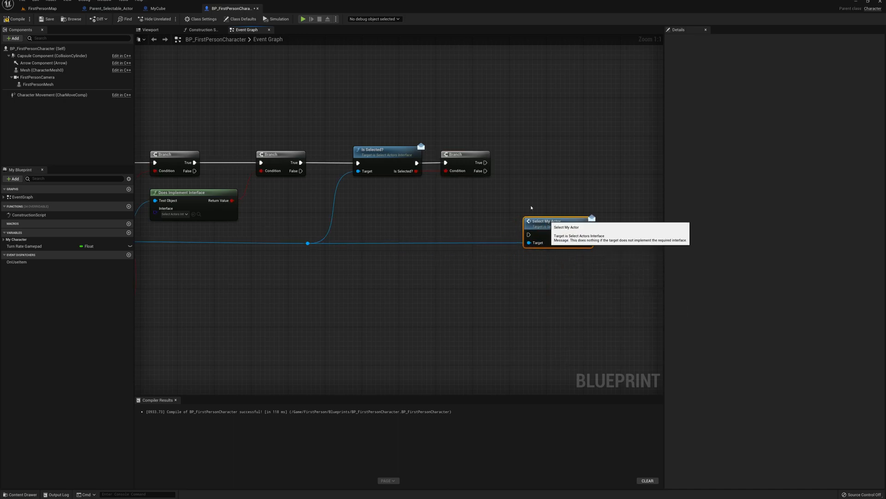
pyautogui.moveTo(485, 171); pyautogui.dragTo(529, 234)
# Step: Review the execution chain from the line trace through the three Branches and Is Selected? to Select My Actor
pyautogui.moveTo(437, 222); pyautogui.dragTo(493, 231, button='right')
pyautogui.scroll(-1, 494, 231)
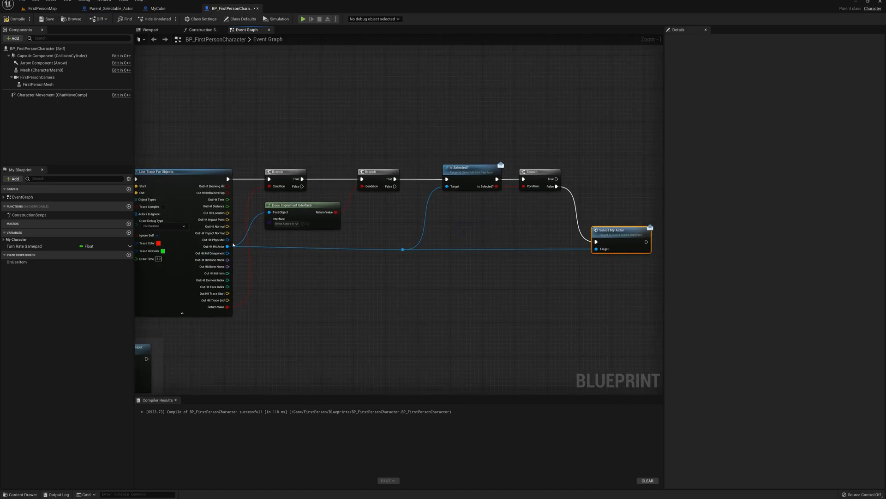
pyautogui.click(294, 169)
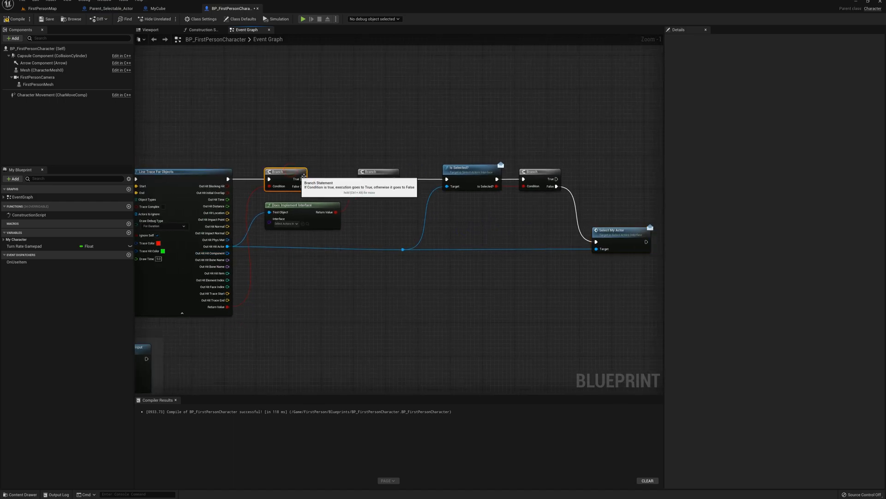
pyautogui.click(378, 171)
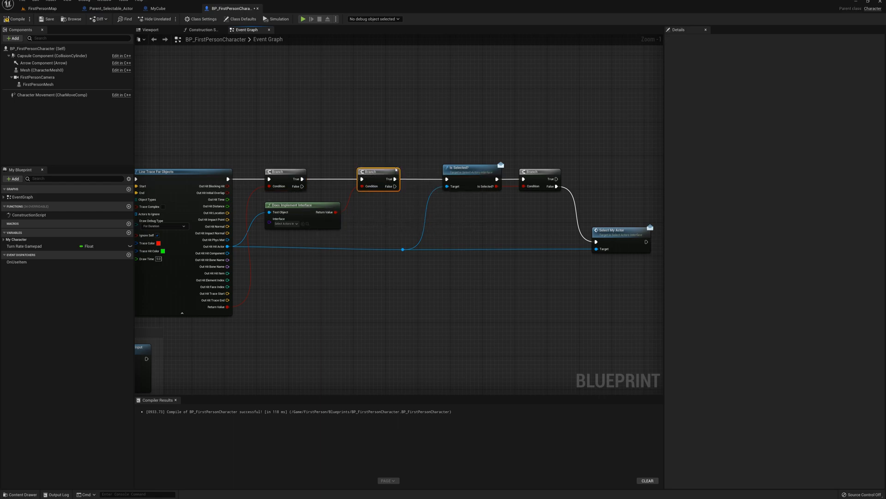
pyautogui.moveTo(438, 170); pyautogui.dragTo(397, 168, button='right')
pyautogui.click(429, 166)
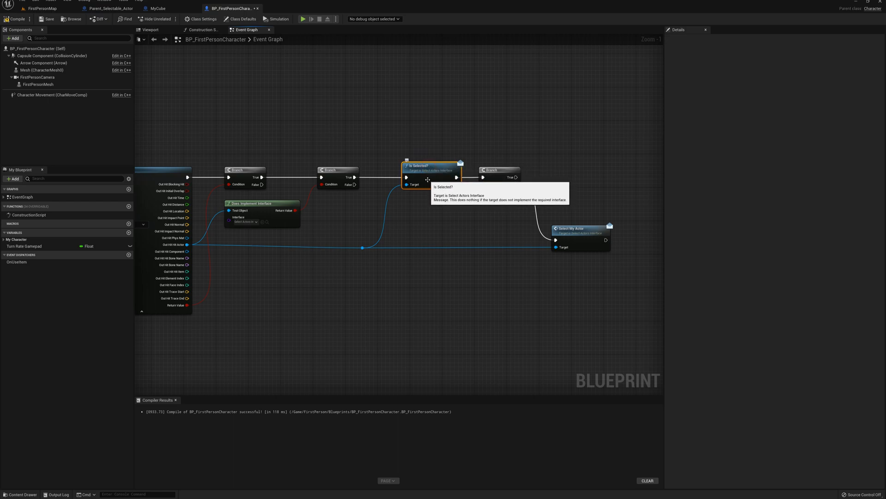
pyautogui.click(506, 186)
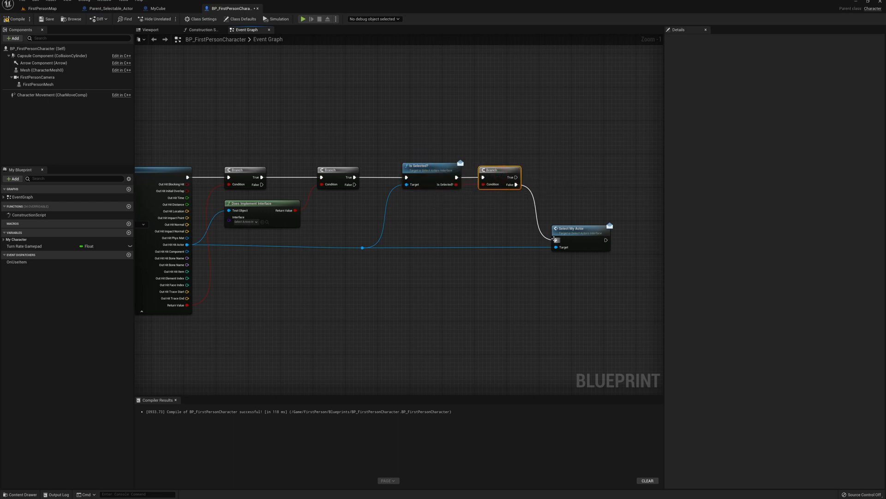
pyautogui.click(580, 230)
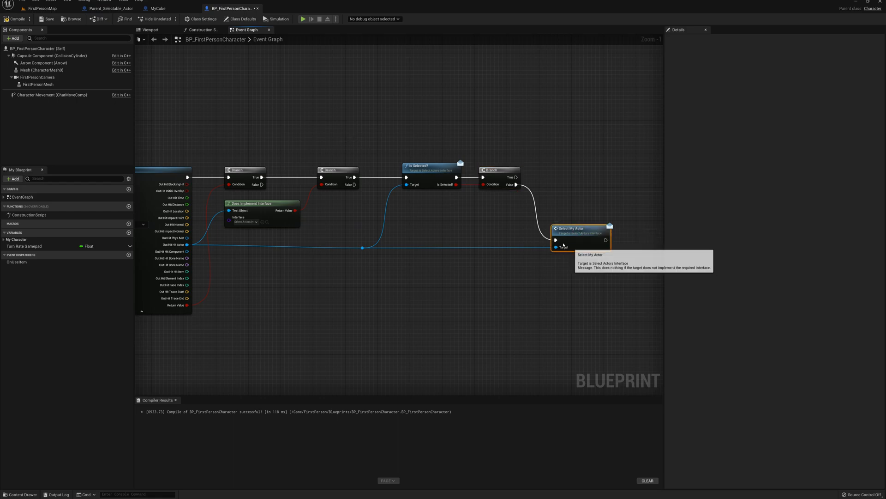
# Step: Shift the reroute node and the Select My Actor node together to straighten the Out Hit Actor wire
pyautogui.moveTo(346, 240); pyautogui.dragTo(584, 274)
pyautogui.moveTo(585, 234); pyautogui.dragTo(590, 229)
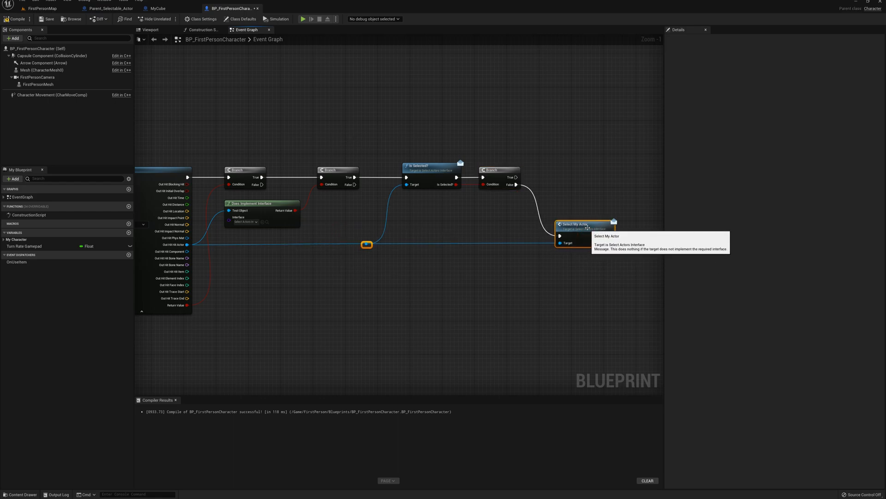
pyautogui.click(572, 187)
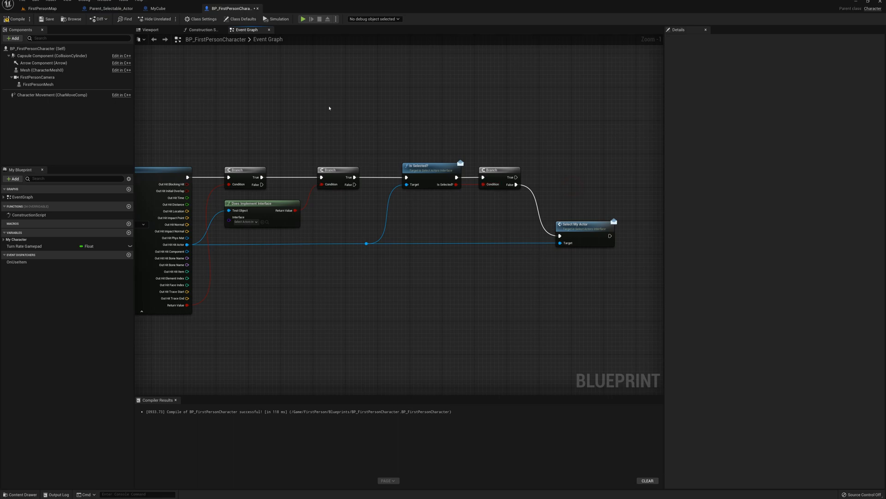
# Step: Play FirstPersonMap and fire the line trace at the brick cube to test its selection
pyautogui.click(41, 8)
pyautogui.click(124, 19)
pyautogui.click(410, 193)
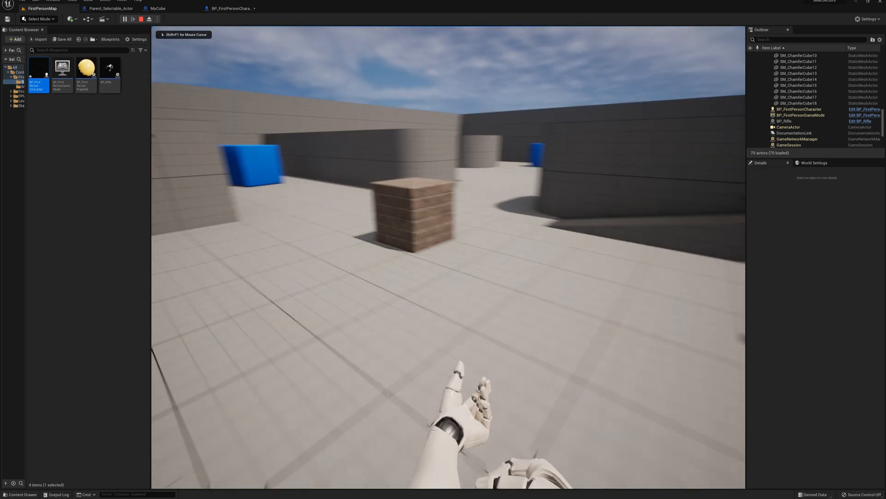
pyautogui.press('w')
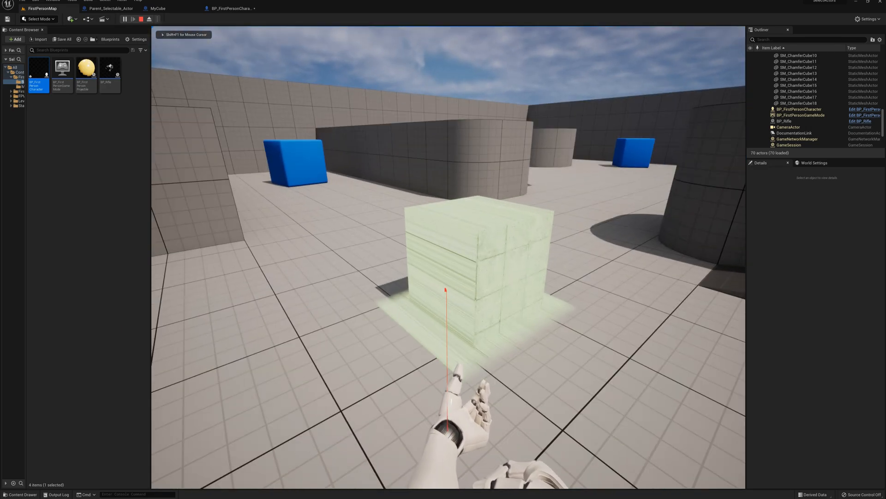
# Step: Move around the brick cube to examine its selection decal from several sides, and end the play session
pyautogui.press('s')
pyautogui.press('a')
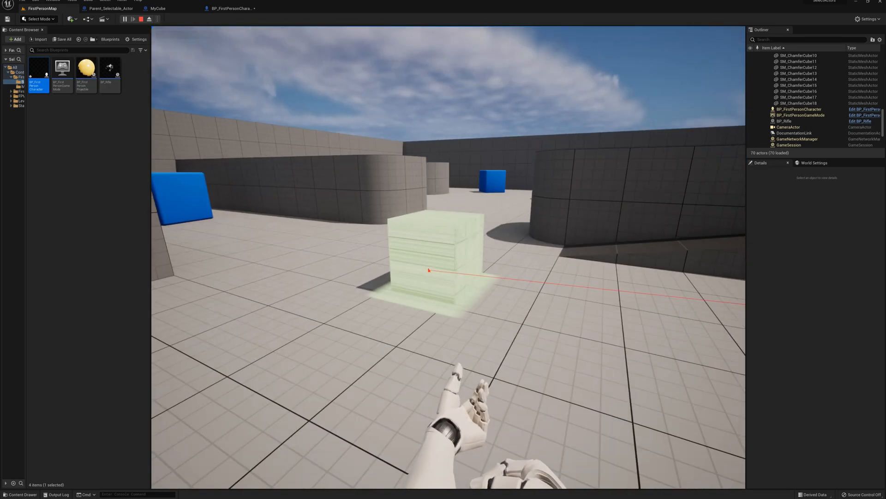
pyautogui.press('d')
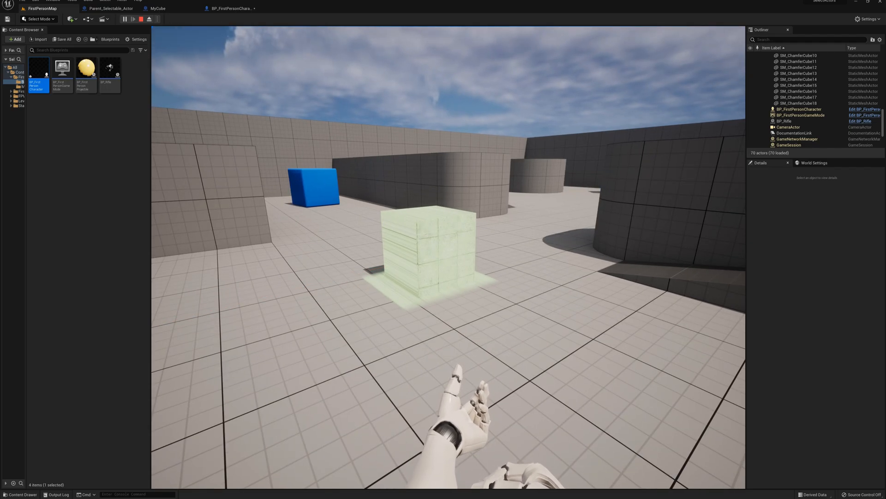
pyautogui.press('s')
pyautogui.press('a')
pyautogui.press('s')
pyautogui.press('a')
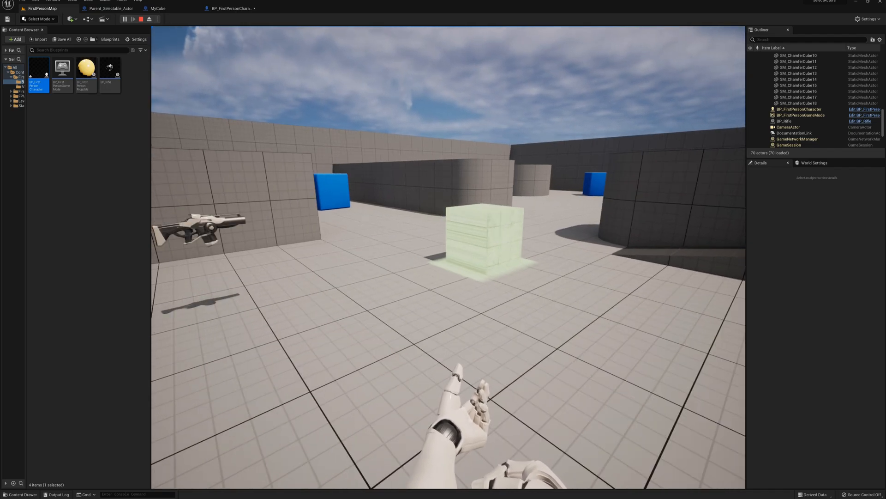
pyautogui.press('Escape')
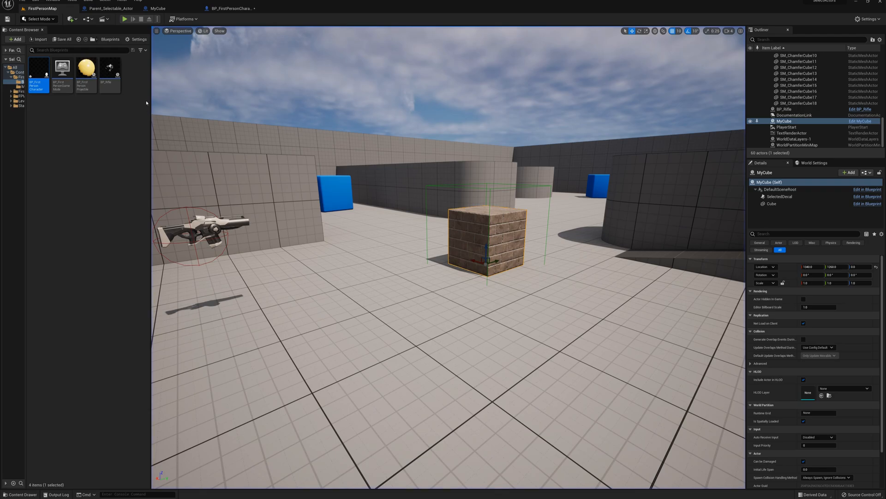
# Step: In Parent_Selectable_Actor, set the SelectedDecal component's Decal Material to Selected_Decal_MAT
pyautogui.click(111, 8)
pyautogui.click(33, 63)
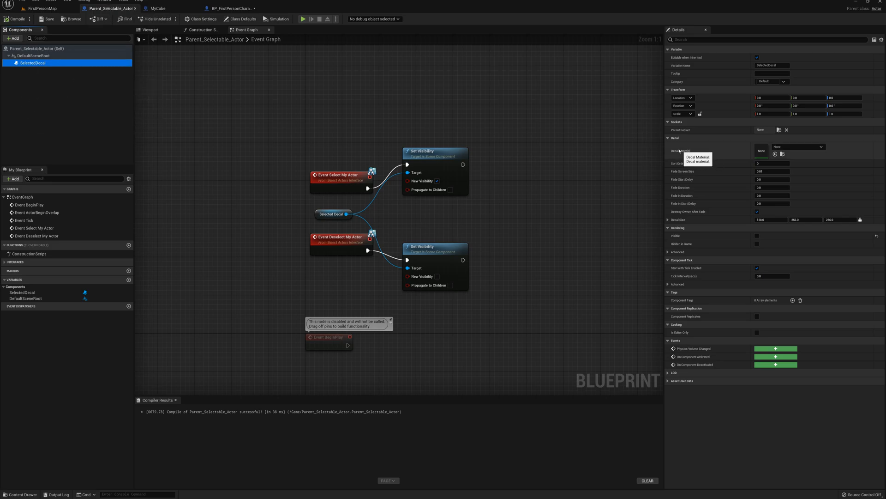
pyautogui.click(793, 147)
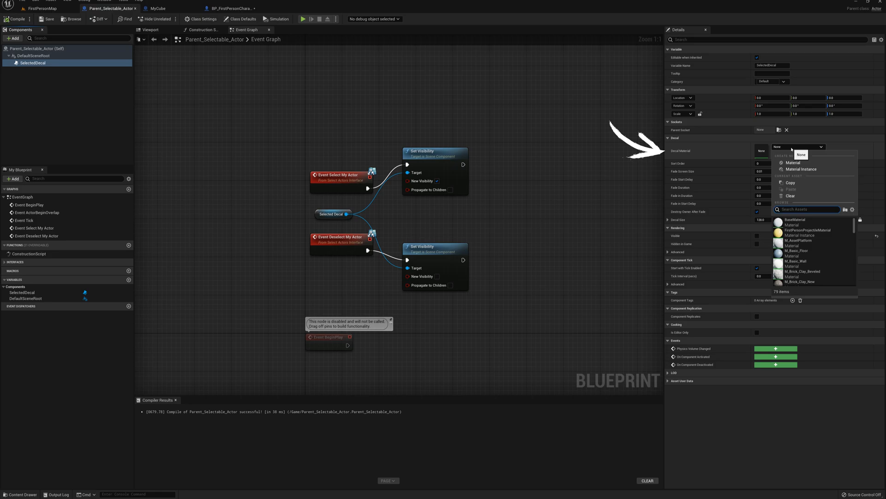
pyautogui.write('deca')
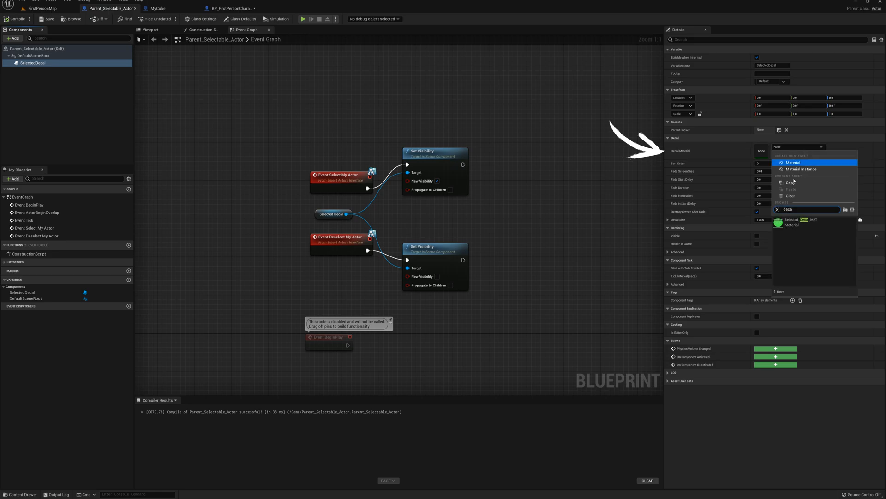
pyautogui.click(794, 224)
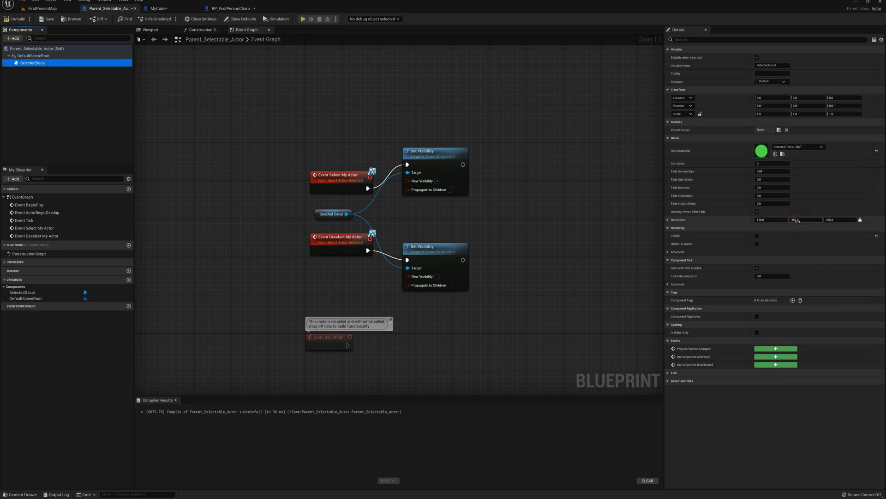
# Step: Compile Parent_Selectable_Actor, and turn off Receives Decals for the SM_Cube floor in FirstPersonMap
pyautogui.click(15, 19)
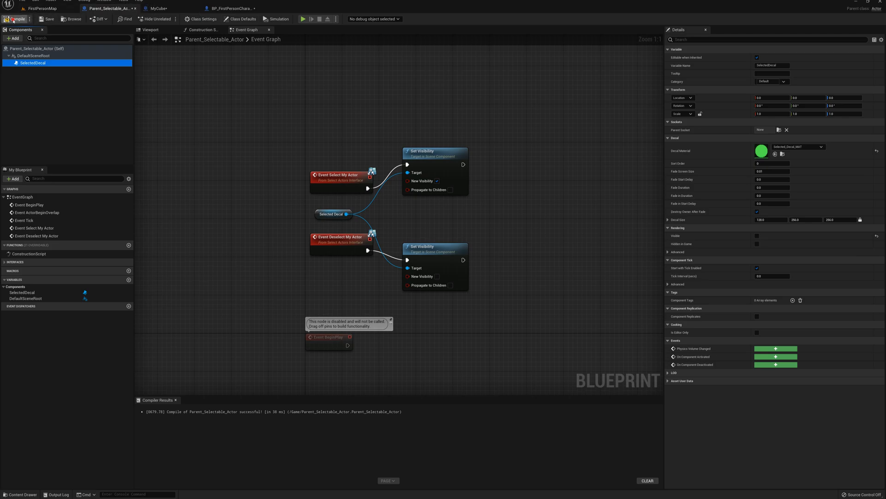
pyautogui.click(42, 8)
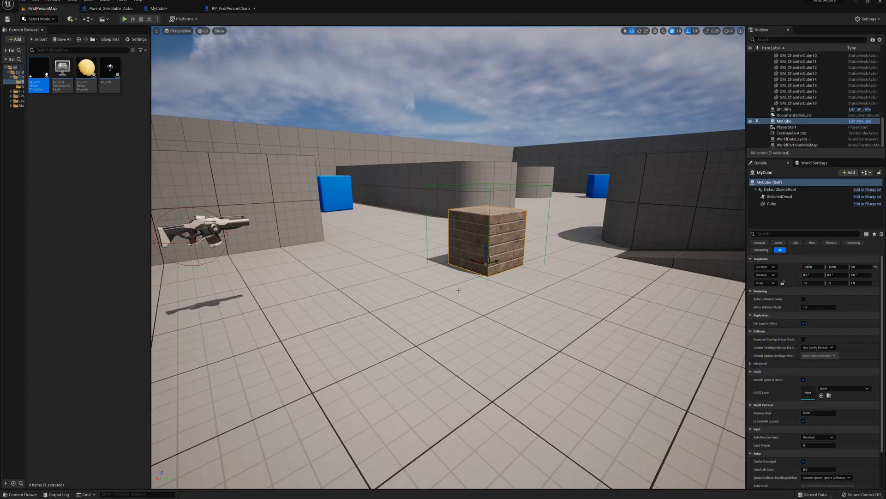
pyautogui.click(376, 298)
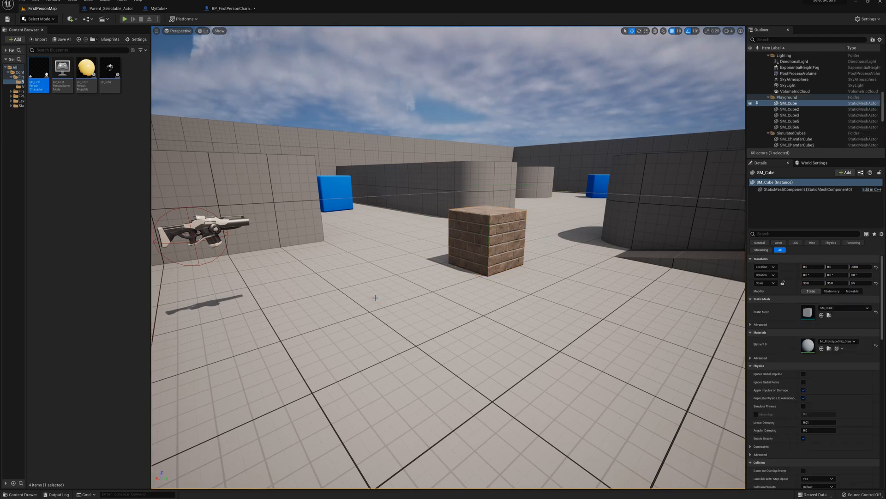
pyautogui.click(779, 234)
pyautogui.write('rec')
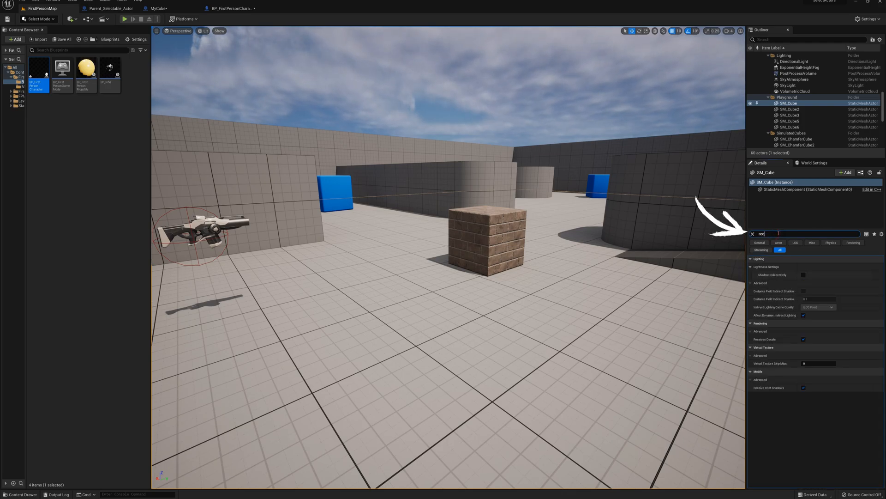
pyautogui.write('e')
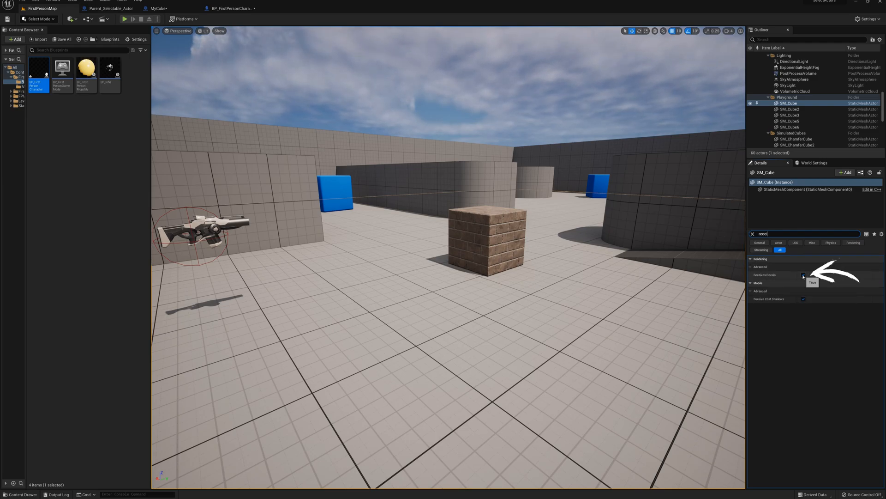
pyautogui.write('i')
pyautogui.click(803, 275)
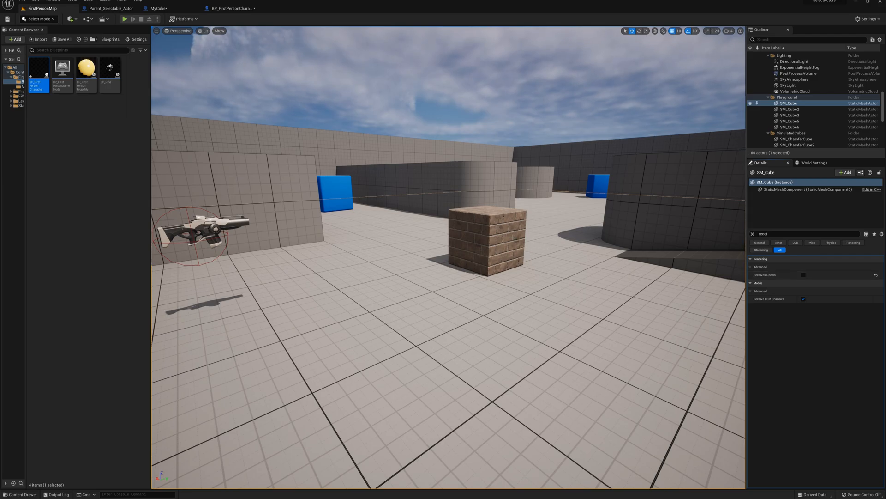
# Step: Place two more MyCube actors from the Content folder on the floor, one on each side of the existing brick cube
pyautogui.moveTo(437, 163); pyautogui.dragTo(434, 161)
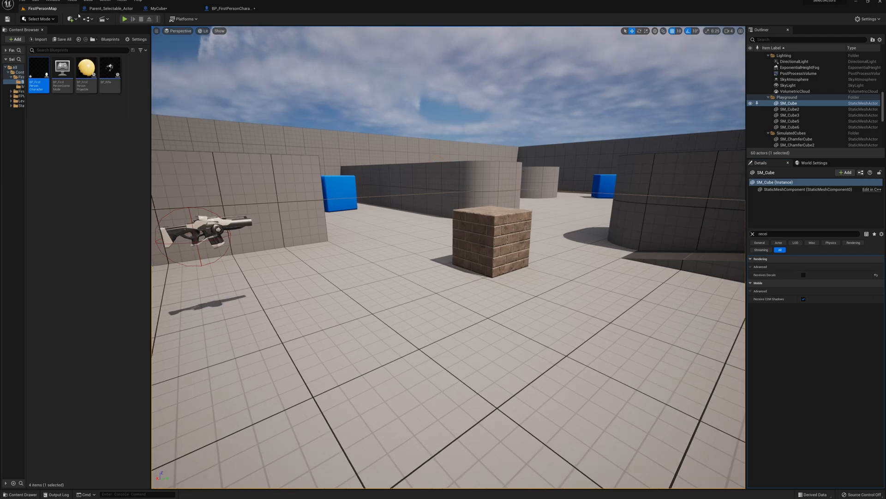
pyautogui.click(18, 72)
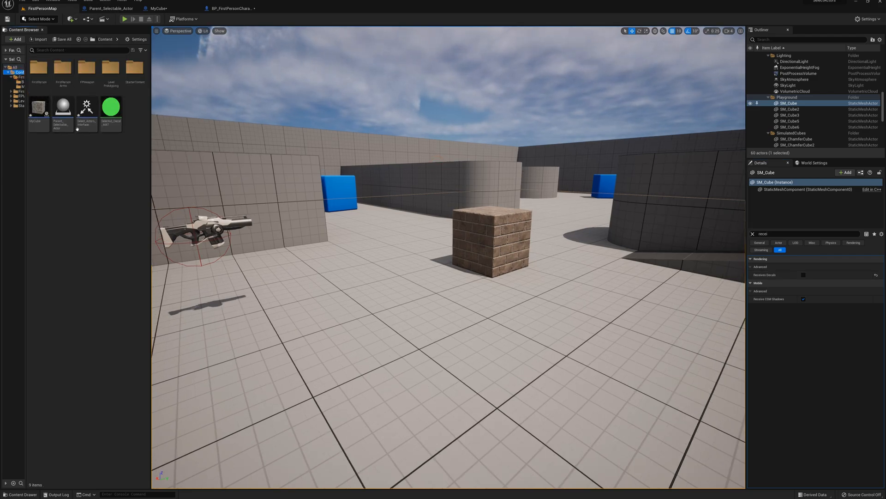
pyautogui.moveTo(39, 108); pyautogui.dragTo(405, 234)
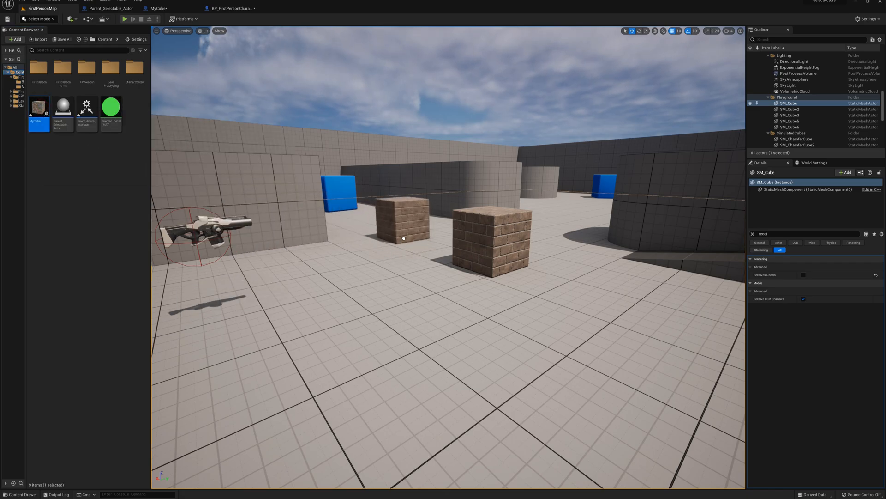
pyautogui.moveTo(46, 114); pyautogui.dragTo(577, 249)
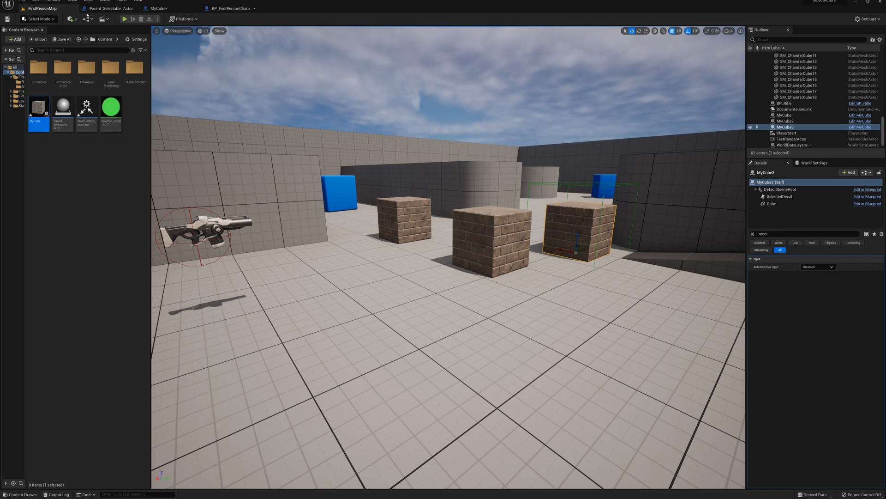
# Step: Play FirstPersonMap, fire the line trace at all three brick cubes to test their selection, and end the play session
pyautogui.click(124, 19)
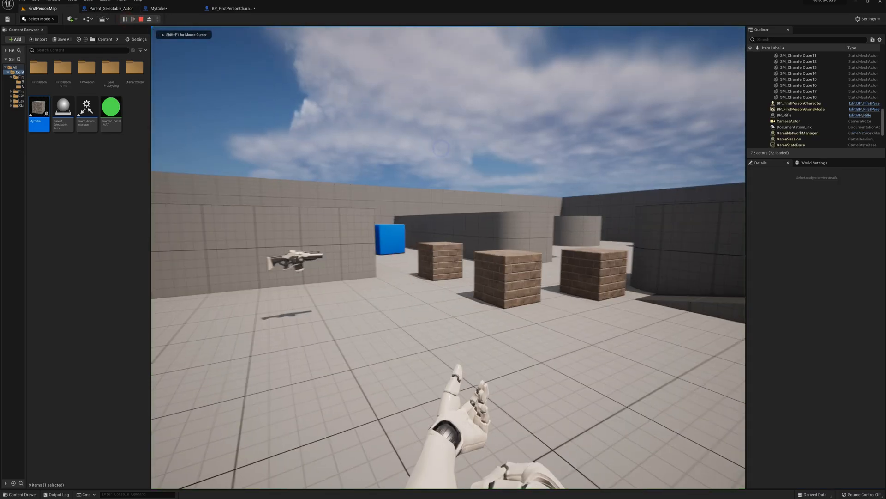
pyautogui.press('w')
pyautogui.click(447, 257)
pyautogui.click(447, 257)
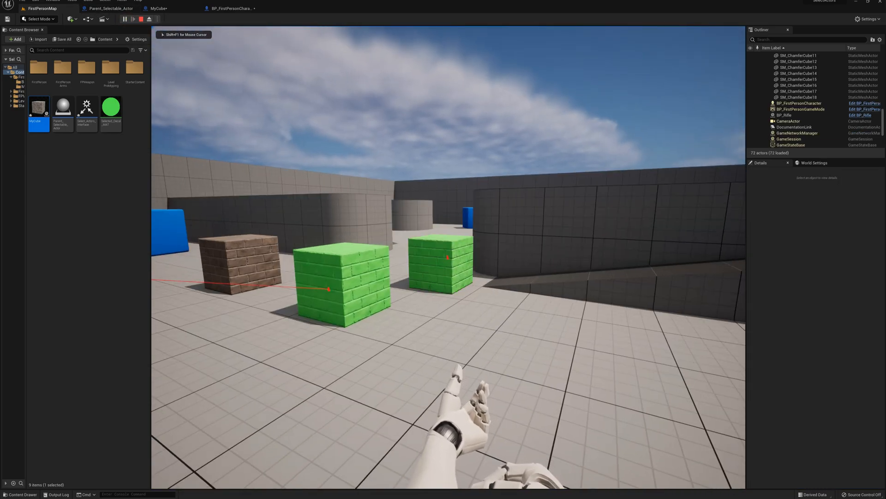
pyautogui.click(447, 257)
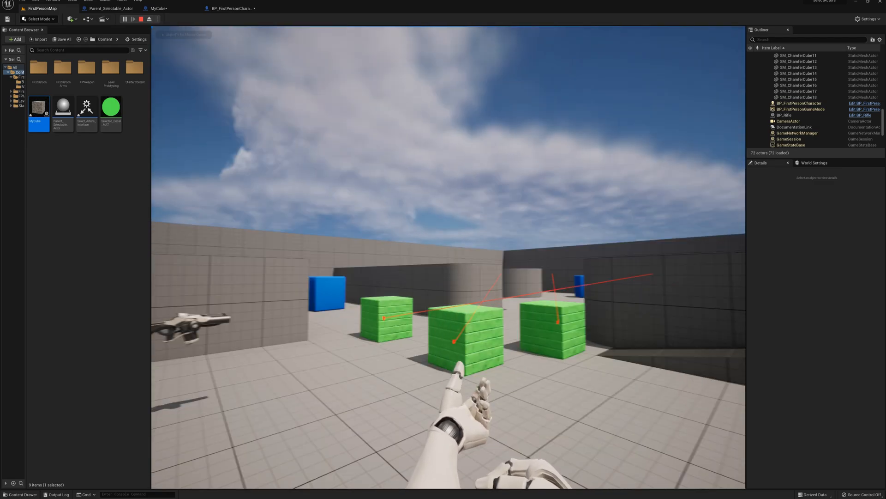
pyautogui.press('Escape')
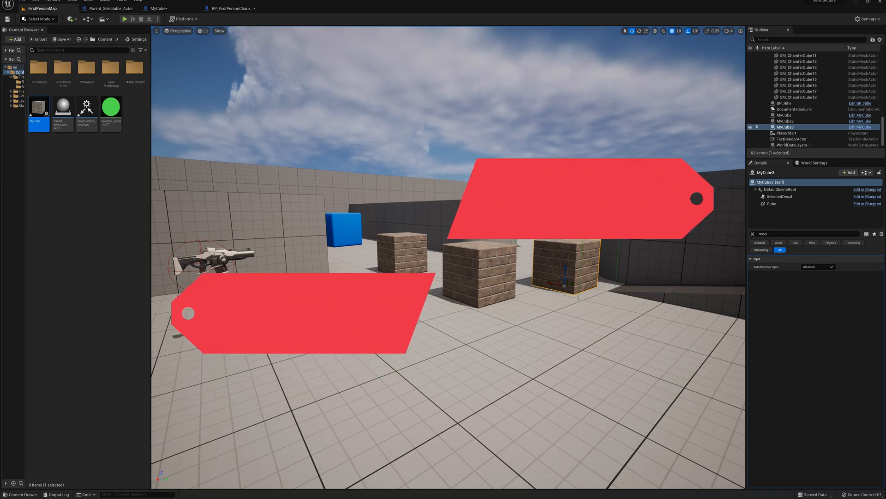
# Step: In BP_FirstPersonCharacter, add a variable named SelectedActor with the type Actor Object Reference
pyautogui.click(232, 8)
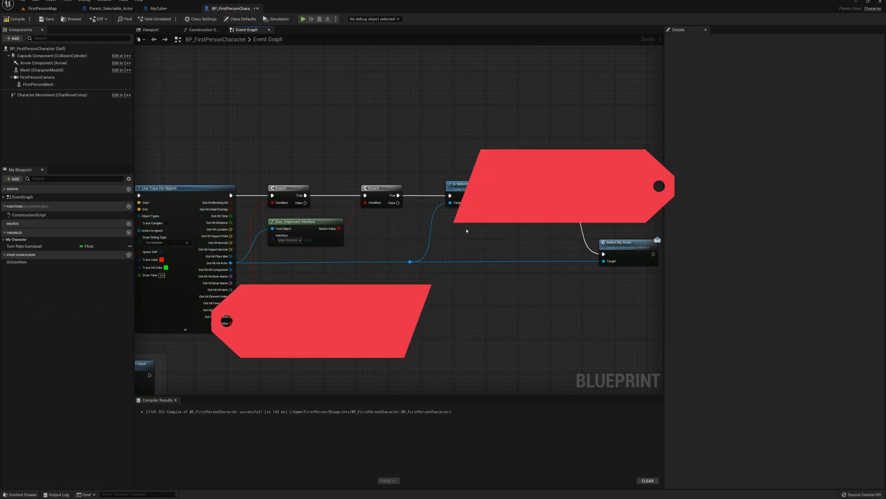
pyautogui.moveTo(461, 246); pyautogui.dragTo(419, 224, button='right')
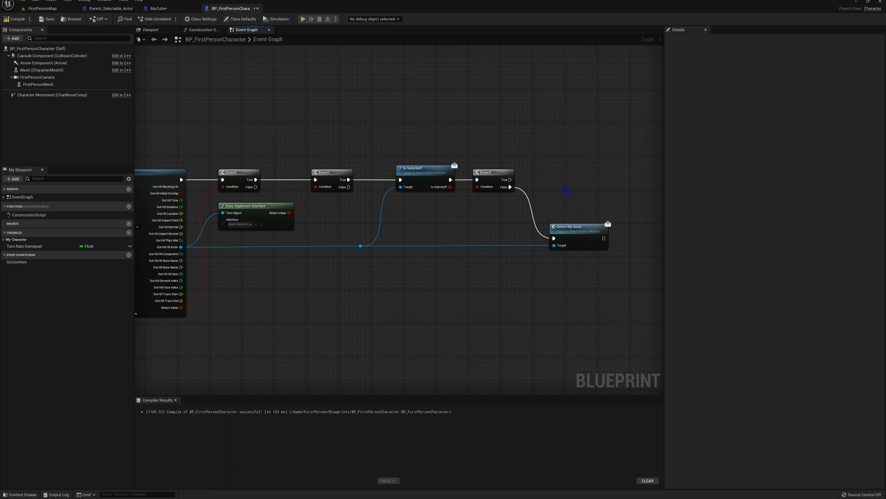
pyautogui.moveTo(566, 190); pyautogui.dragTo(525, 226, button='right')
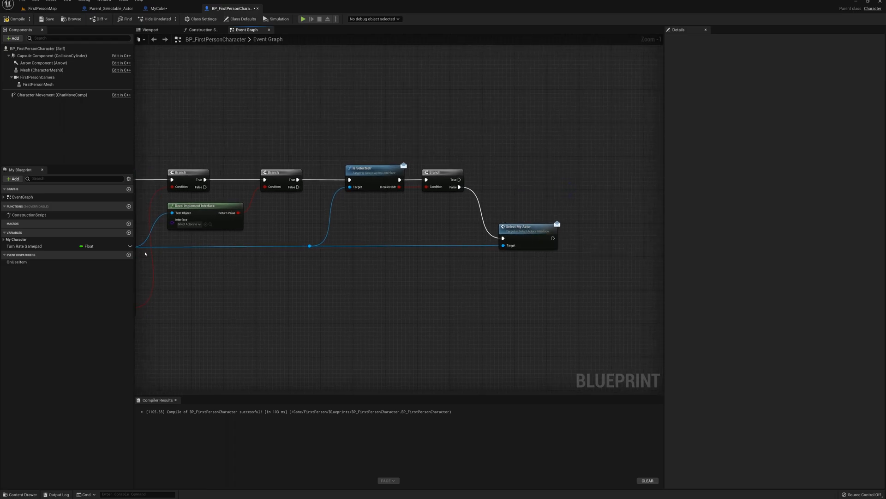
pyautogui.click(128, 232)
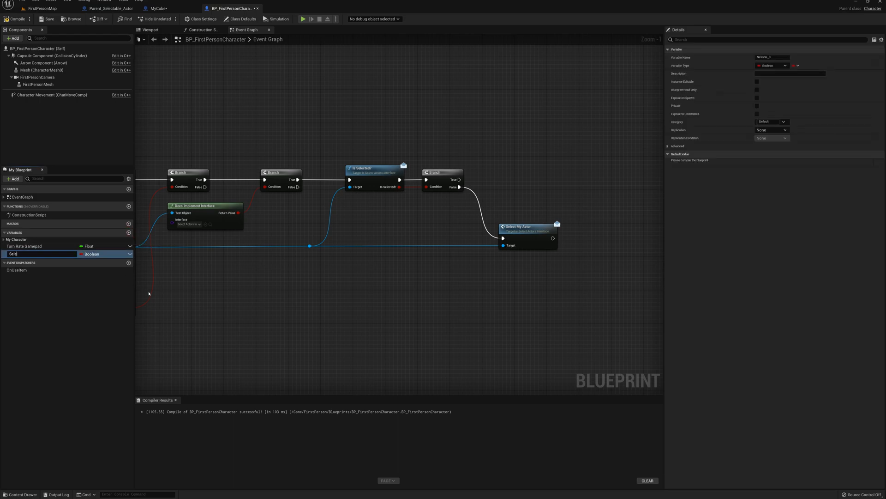
pyautogui.press('Return')
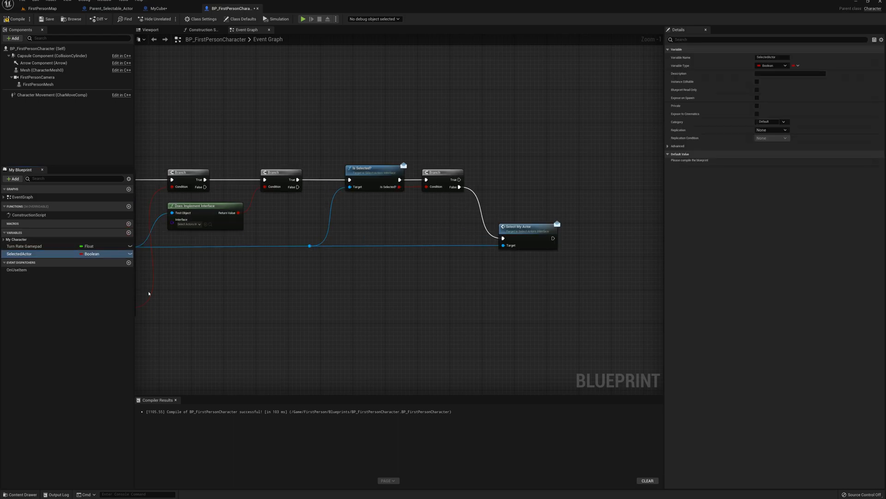
pyautogui.click(783, 65)
pyautogui.write('actor')
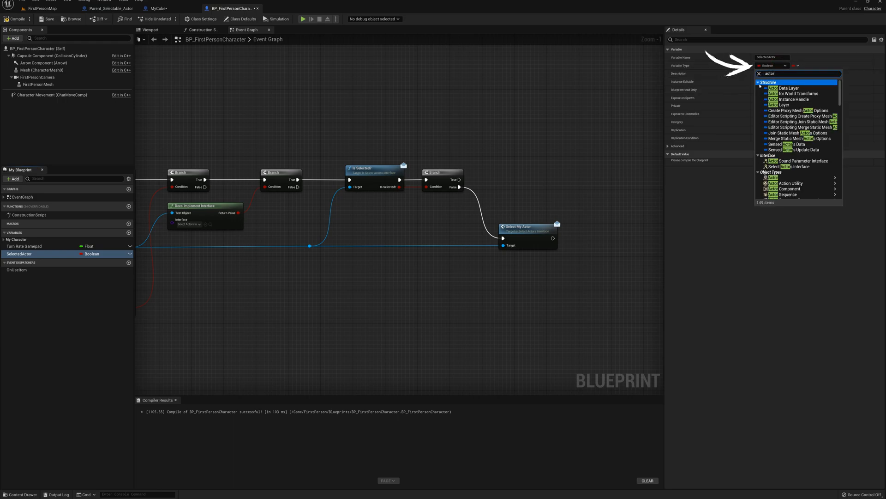
pyautogui.moveTo(773, 179)
pyautogui.click(859, 178)
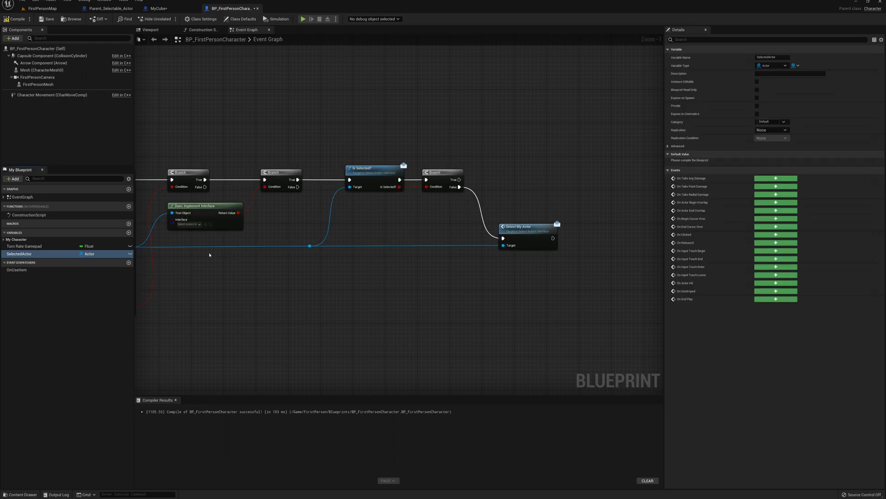
# Step: Add a Set SelectedActor node after Select My Actor and feed it the hit actor from the reroute node
pyautogui.moveTo(375, 269); pyautogui.dragTo(310, 269, button='right')
pyautogui.moveTo(387, 232); pyautogui.dragTo(430, 232)
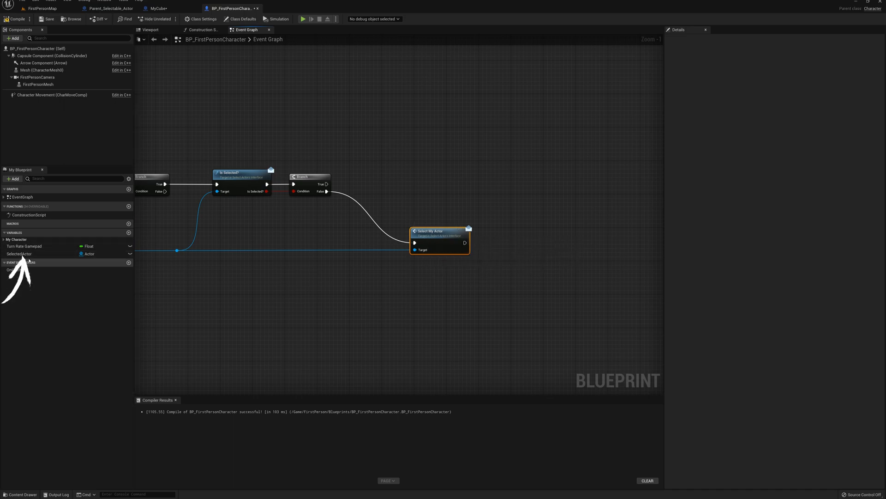
pyautogui.moveTo(19, 255); pyautogui.dragTo(506, 251)
pyautogui.click(510, 254)
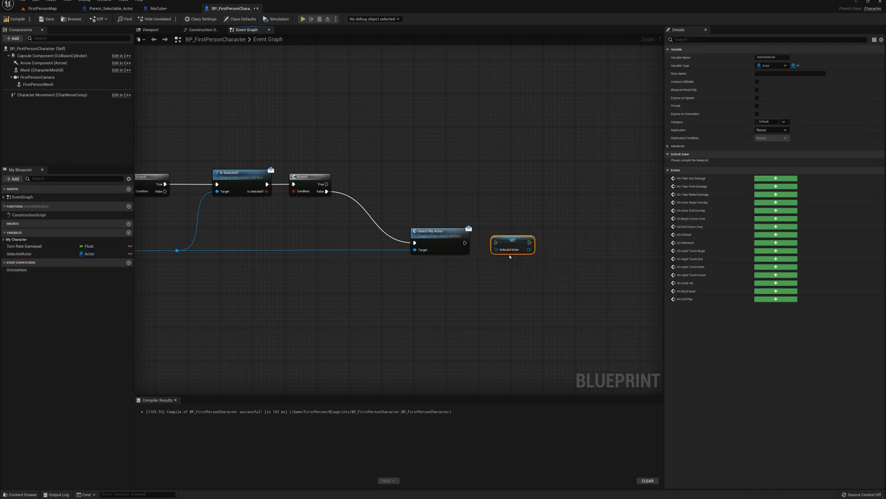
pyautogui.moveTo(466, 245); pyautogui.dragTo(497, 245)
pyautogui.moveTo(511, 241); pyautogui.dragTo(498, 254)
pyautogui.moveTo(334, 291); pyautogui.dragTo(415, 287, button='right')
pyautogui.moveTo(300, 269); pyautogui.dragTo(353, 269, button='right')
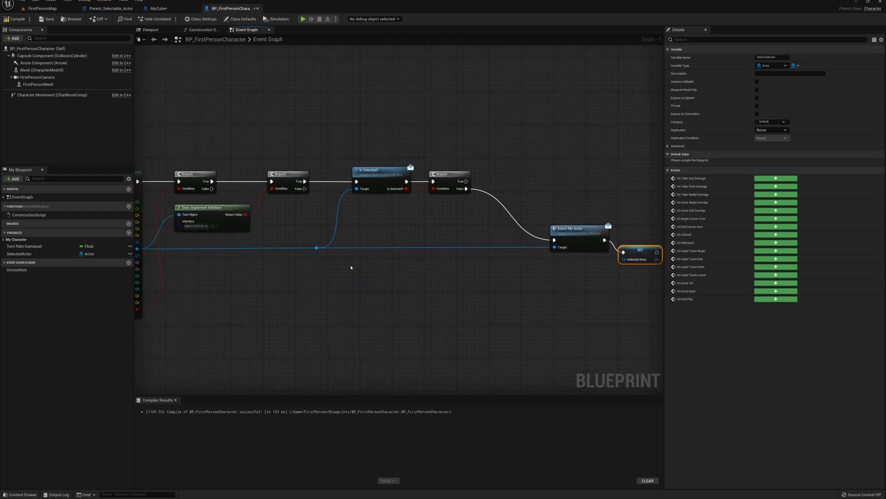
pyautogui.moveTo(317, 249); pyautogui.dragTo(625, 259)
# Step: Add a SelectedActor getter that targets a Deselect My Actor message, and place the message below Is Selected?
pyautogui.moveTo(347, 227)
pyautogui.mouseDown(button='right')
pyautogui.moveTo(466, 232)
pyautogui.moveTo(428, 233)
pyautogui.mouseUp(button='right')
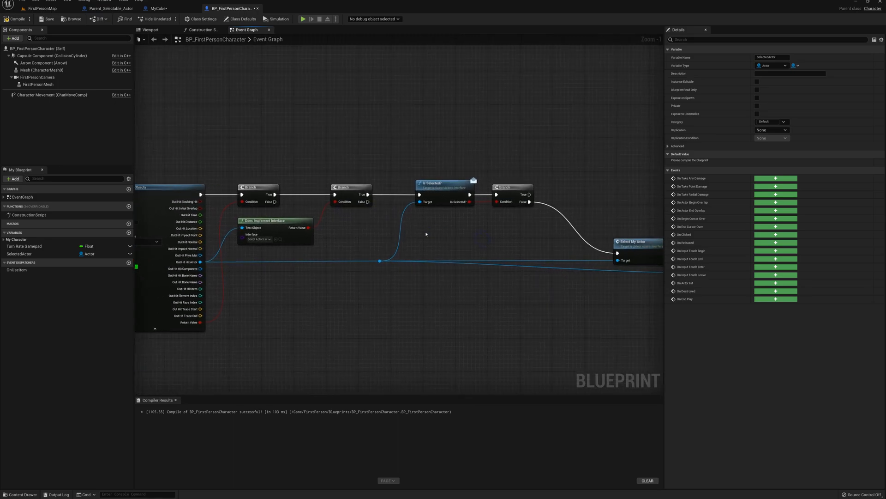
pyautogui.moveTo(27, 254); pyautogui.dragTo(429, 240)
pyautogui.click(387, 246)
pyautogui.write('desele')
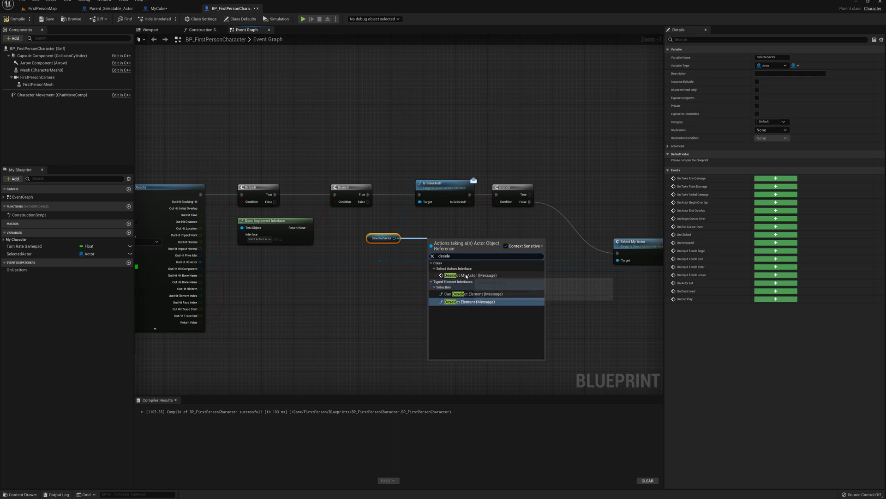
pyautogui.click(470, 275)
pyautogui.moveTo(451, 243); pyautogui.dragTo(439, 222)
# Step: Connect the False outputs of the first two Branch nodes after the line trace to Deselect My Actor
pyautogui.moveTo(266, 203); pyautogui.dragTo(343, 194, button='right')
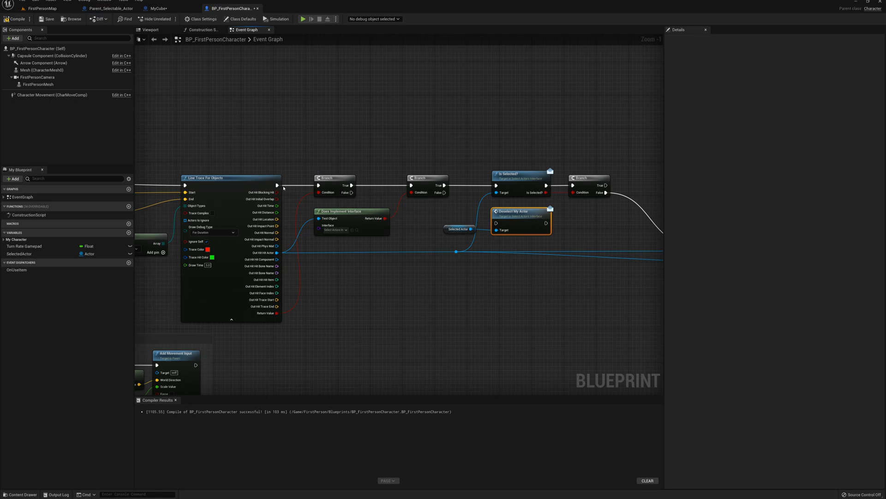
pyautogui.moveTo(352, 192); pyautogui.dragTo(501, 226)
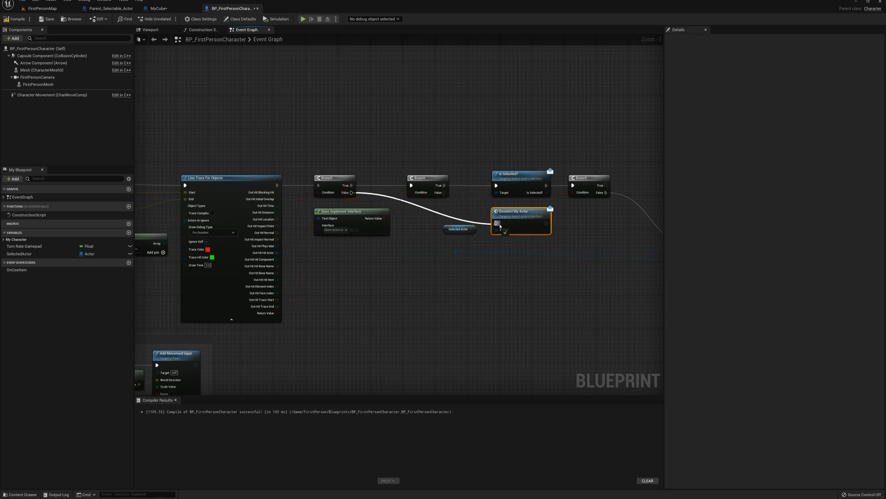
pyautogui.moveTo(449, 205); pyautogui.dragTo(336, 217, button='right')
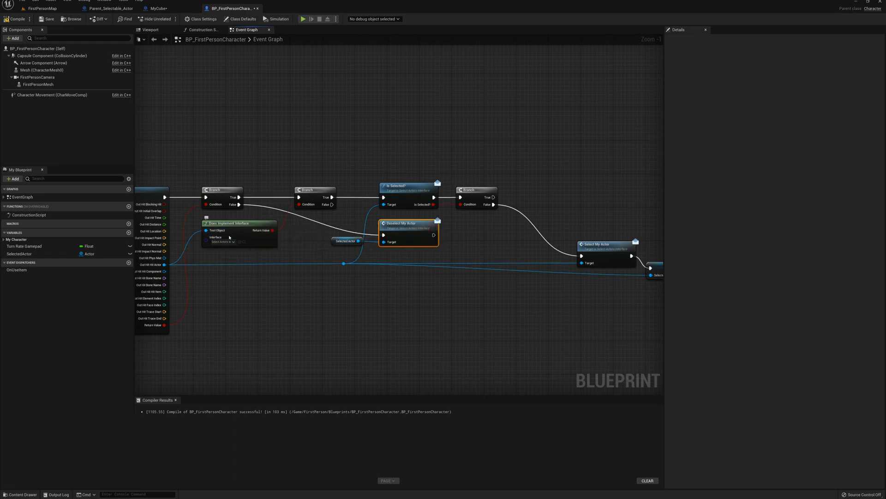
pyautogui.moveTo(332, 205); pyautogui.dragTo(384, 235)
# Step: Insert an Is Valid check on SelectedActor between the two False branches and Deselect My Actor, spacing the nodes to make room
pyautogui.moveTo(419, 274); pyautogui.dragTo(388, 263, button='right')
pyautogui.moveTo(372, 214); pyautogui.dragTo(428, 215)
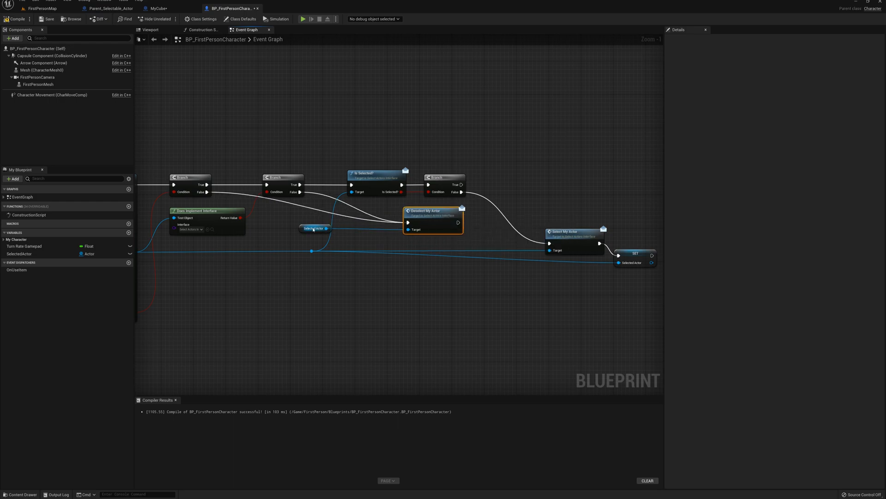
pyautogui.moveTo(314, 229); pyautogui.dragTo(276, 229)
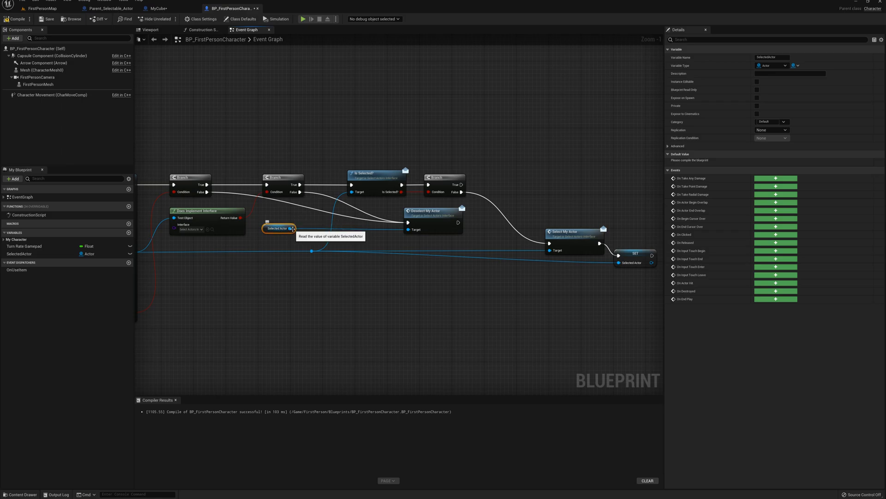
pyautogui.moveTo(290, 229); pyautogui.dragTo(314, 235)
pyautogui.write('is valid')
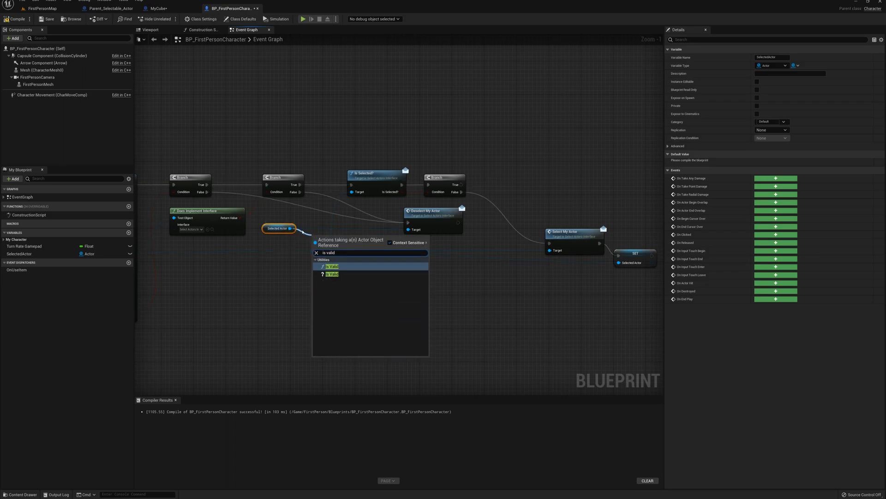
pyautogui.click(332, 274)
pyautogui.moveTo(357, 250); pyautogui.dragTo(409, 223)
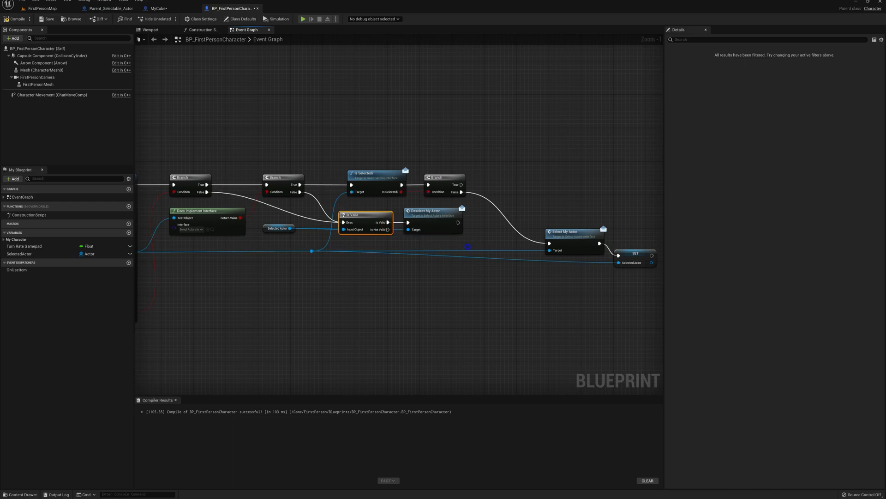
# Step: Add a Set SelectedActor node and connect it to the execution output of Deselect My Actor
pyautogui.moveTo(462, 251); pyautogui.dragTo(390, 250, button='right')
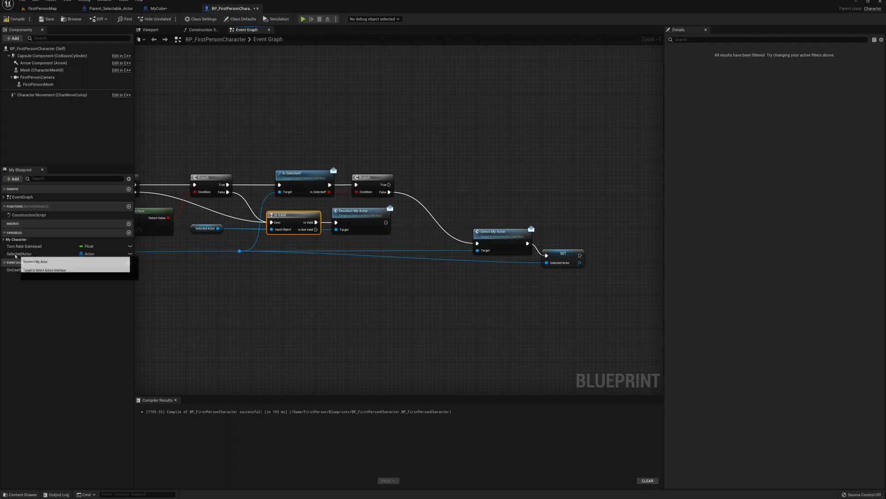
pyautogui.moveTo(23, 253); pyautogui.dragTo(418, 221)
pyautogui.click(418, 233)
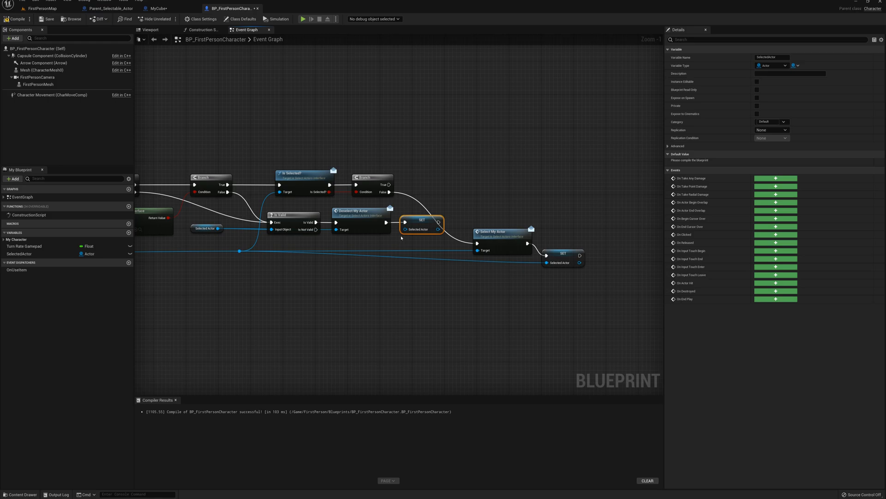
# Step: Move the Select My Actor and Set SelectedActor nodes together farther along the graph to free space after the third Branch
pyautogui.moveTo(475, 204); pyautogui.dragTo(419, 204, button='right')
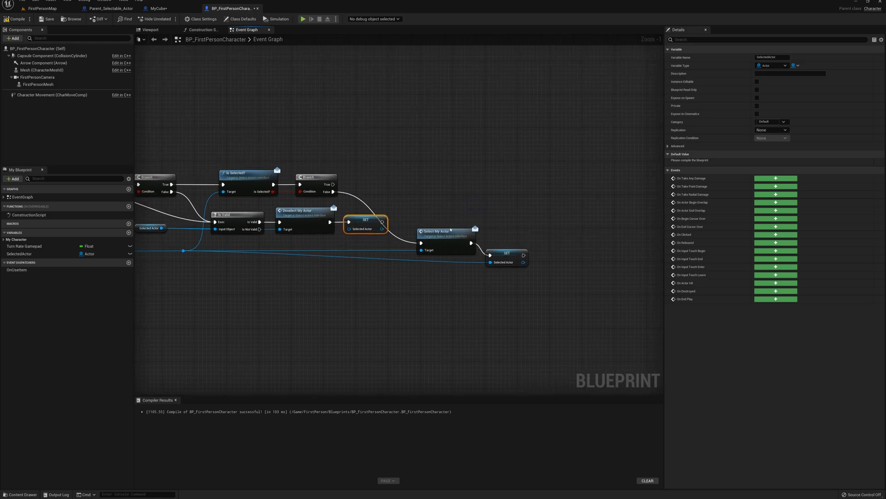
pyautogui.moveTo(447, 211); pyautogui.dragTo(512, 267)
pyautogui.moveTo(454, 237); pyautogui.dragTo(526, 236)
pyautogui.moveTo(469, 192); pyautogui.dragTo(447, 194, button='right')
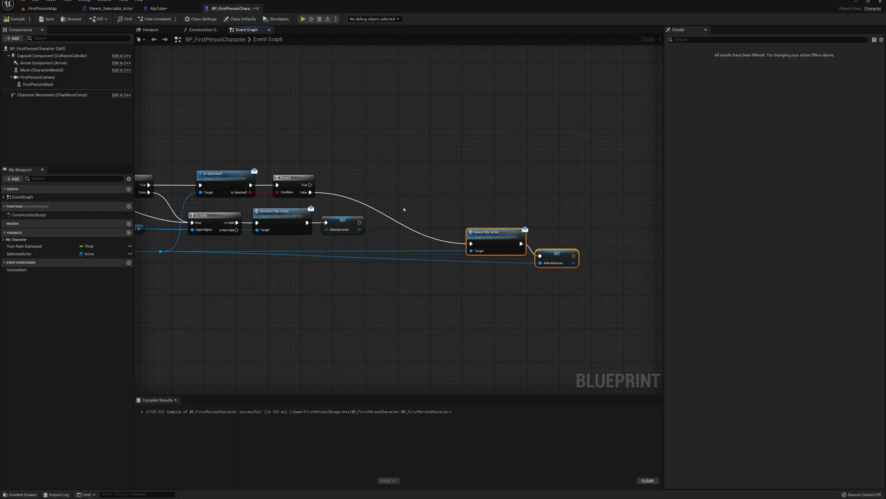
pyautogui.moveTo(595, 287); pyautogui.dragTo(595, 287)
pyautogui.moveTo(485, 232); pyautogui.dragTo(574, 231)
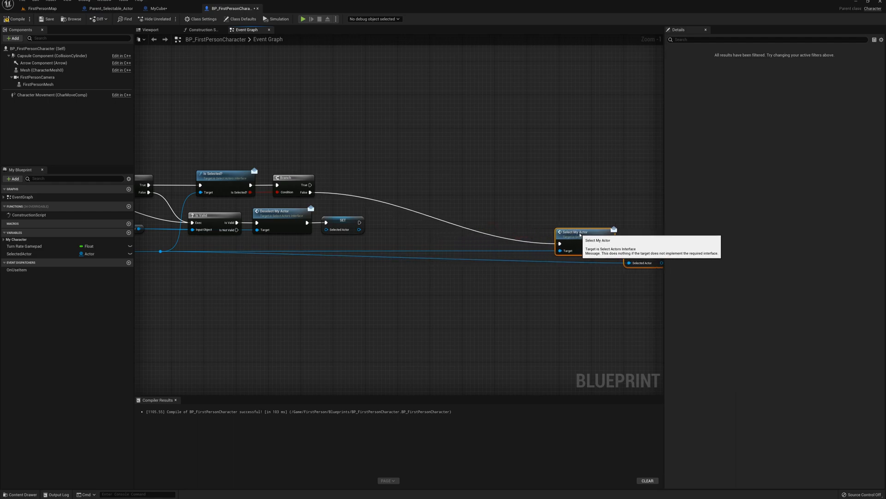
# Step: Duplicate the SelectedActor getter, Is Valid, Deselect My Actor and Set nodes after the third Branch, and connect its False output to the copied Is Valid
pyautogui.moveTo(292, 245); pyautogui.dragTo(383, 253, button='right')
pyautogui.moveTo(215, 237); pyautogui.dragTo(382, 238)
pyautogui.moveTo(448, 240); pyautogui.dragTo(449, 239)
pyautogui.moveTo(511, 171); pyautogui.dragTo(404, 190, button='right')
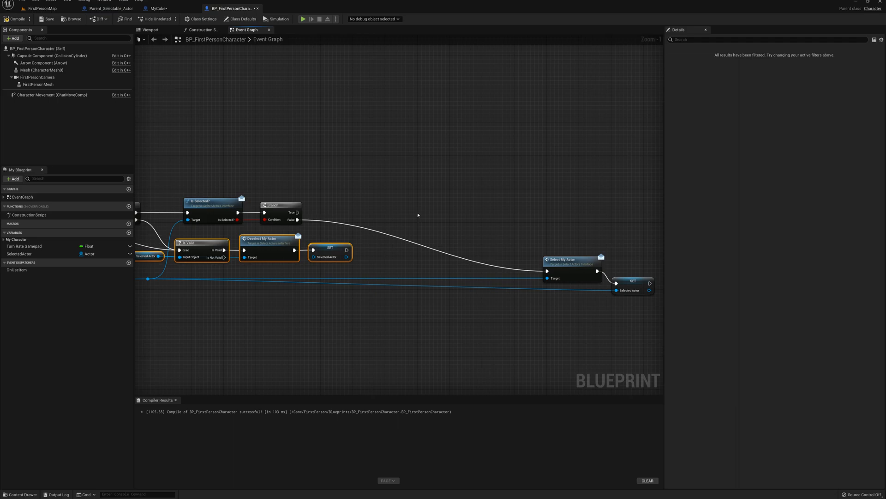
pyautogui.hotkey('ctrl', 'v')
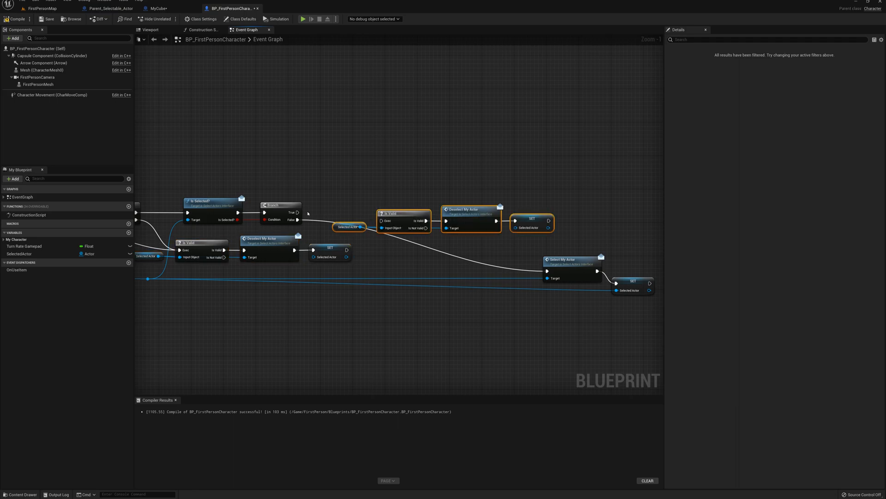
pyautogui.moveTo(298, 219); pyautogui.dragTo(382, 221)
# Step: Raise the copied Deselect My Actor node slightly and delete the copied Set SelectedActor node after it
pyautogui.moveTo(463, 249); pyautogui.dragTo(389, 249, button='right')
pyautogui.moveTo(392, 194); pyautogui.dragTo(459, 208)
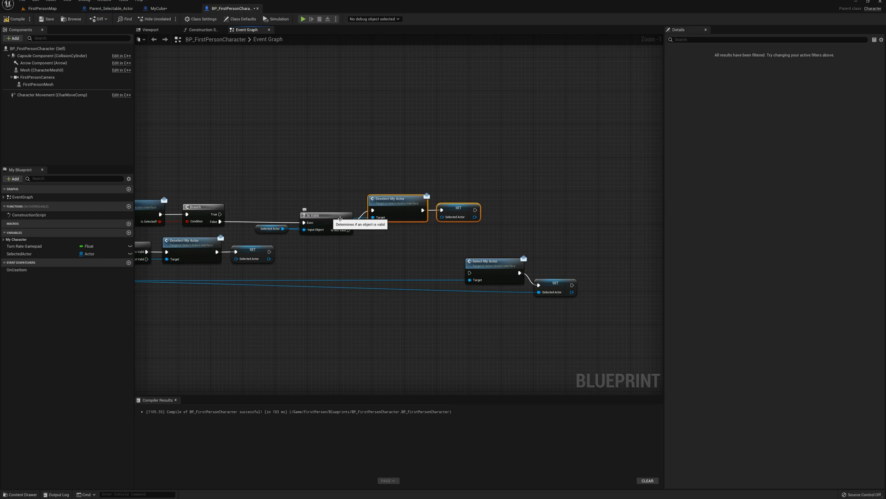
pyautogui.click(477, 210)
pyautogui.press('Delete')
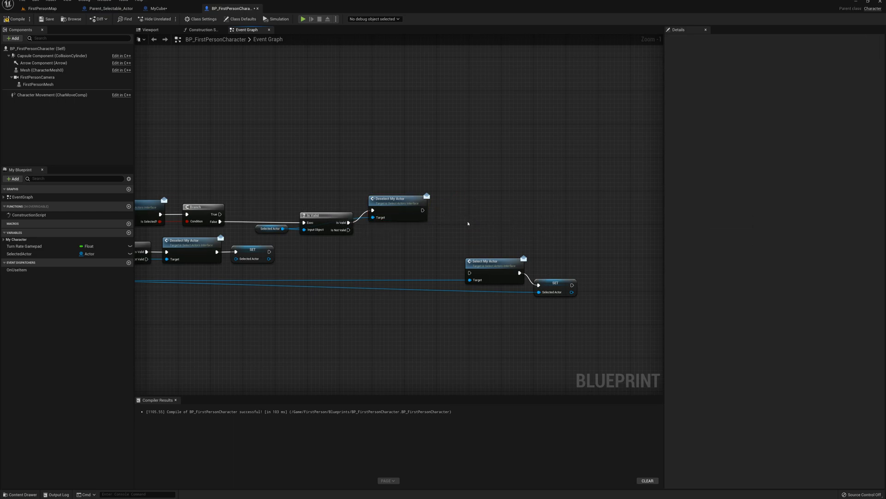
# Step: Connect the copied Deselect My Actor and the Is Not Valid output to Select My Actor, and shift the Select and Set nodes closer
pyautogui.moveTo(423, 210); pyautogui.dragTo(469, 272)
pyautogui.moveTo(349, 229); pyautogui.dragTo(563, 300)
pyautogui.moveTo(496, 267); pyautogui.dragTo(467, 262)
pyautogui.moveTo(343, 259); pyautogui.dragTo(411, 283, button='right')
pyautogui.scroll(-1, 398, 261)
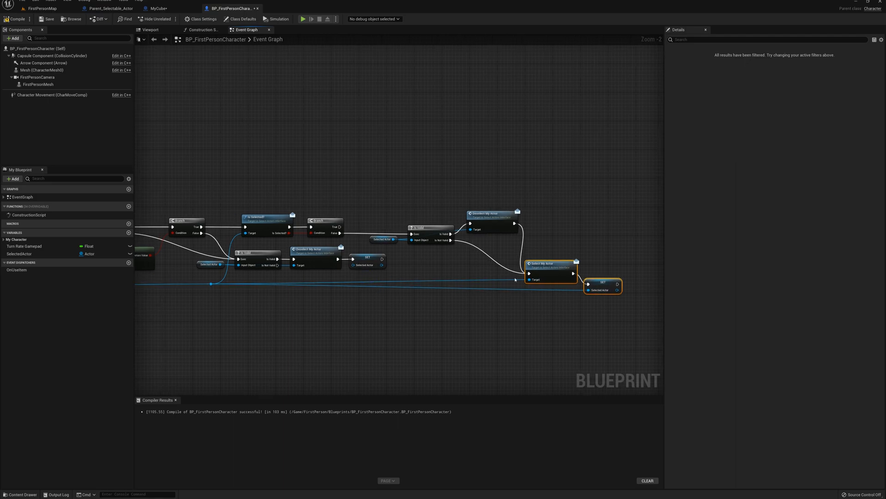
pyautogui.moveTo(287, 286)
pyautogui.mouseDown(button='right')
pyautogui.moveTo(409, 295)
pyautogui.moveTo(309, 265)
pyautogui.moveTo(407, 263)
pyautogui.moveTo(314, 277)
pyautogui.moveTo(422, 304)
pyautogui.mouseUp(button='right')
pyautogui.moveTo(226, 287)
pyautogui.mouseDown(button='right')
pyautogui.moveTo(380, 258)
pyautogui.moveTo(574, 274)
pyautogui.mouseUp(button='right')
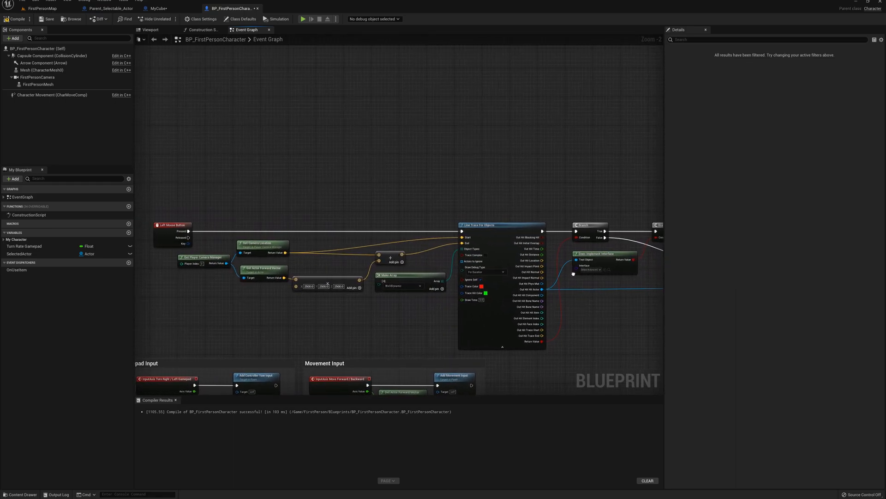
pyautogui.moveTo(434, 225); pyautogui.dragTo(214, 194, button='right')
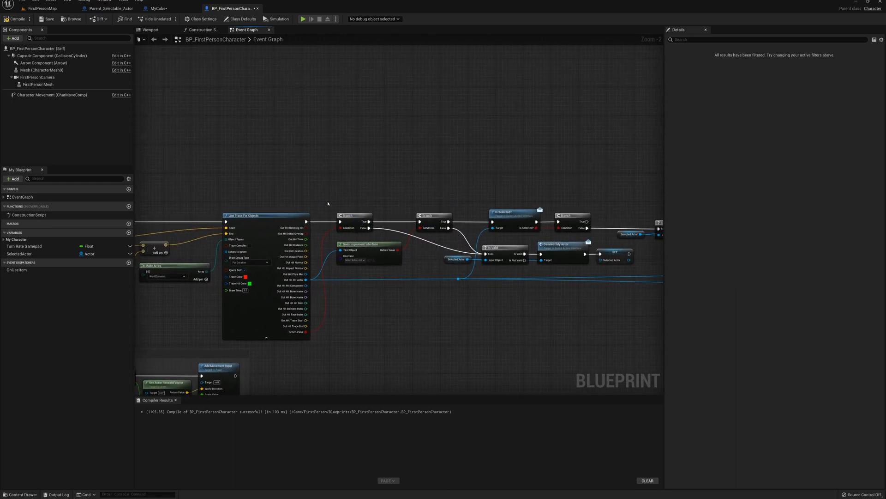
# Step: Playtest FirstPersonMap by selecting the brick cubes in turn and aiming at non-selectable surfaces to check selection and deselection
pyautogui.click(42, 9)
pyautogui.click(124, 19)
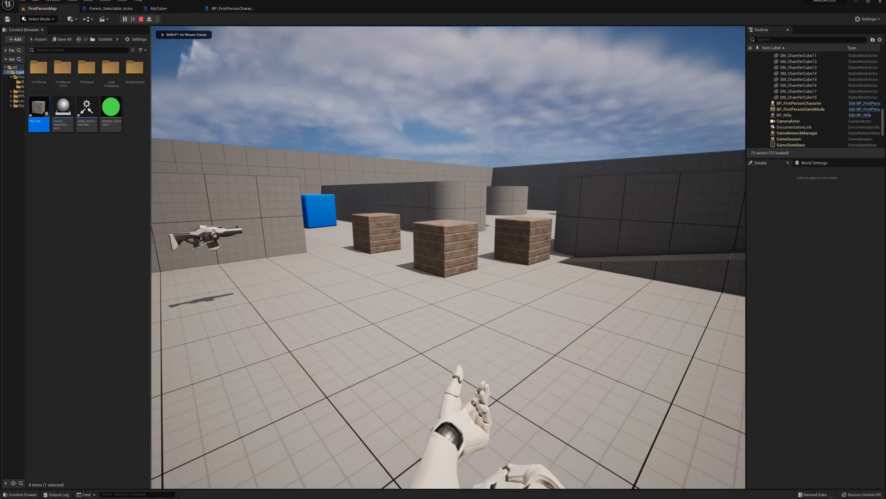
pyautogui.click(448, 257)
pyautogui.press('w')
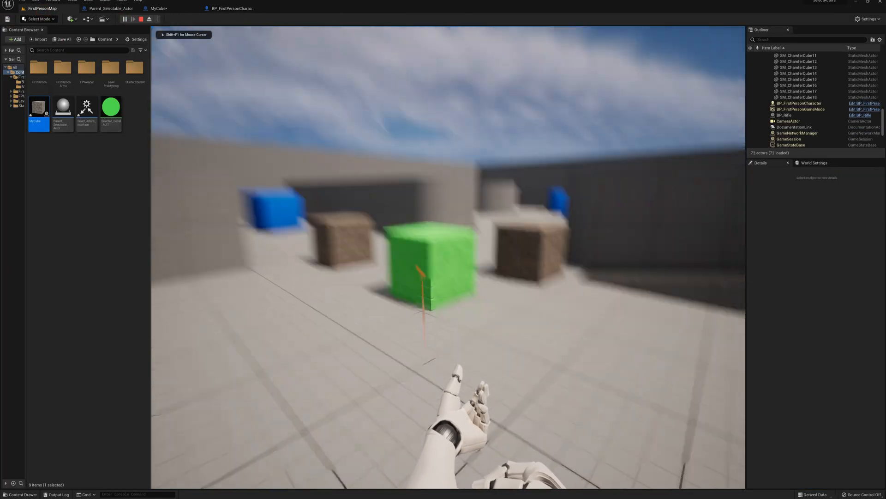
pyautogui.click(449, 258)
pyautogui.click(449, 257)
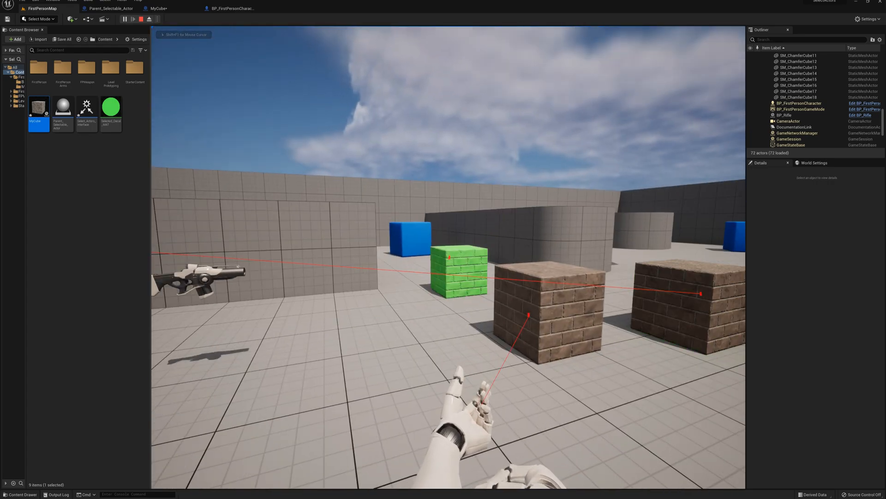
pyautogui.click(448, 257)
pyautogui.click(449, 257)
pyautogui.press('s')
pyautogui.click(448, 257)
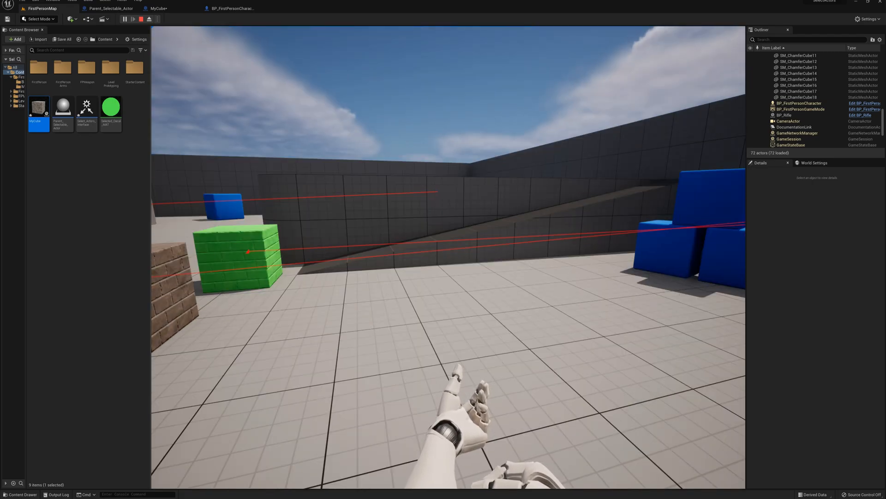
pyautogui.click(448, 257)
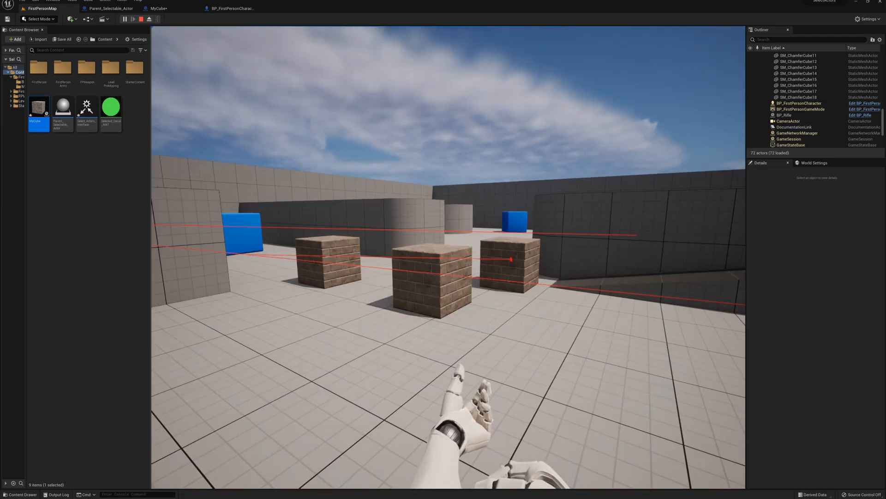
pyautogui.click(448, 257)
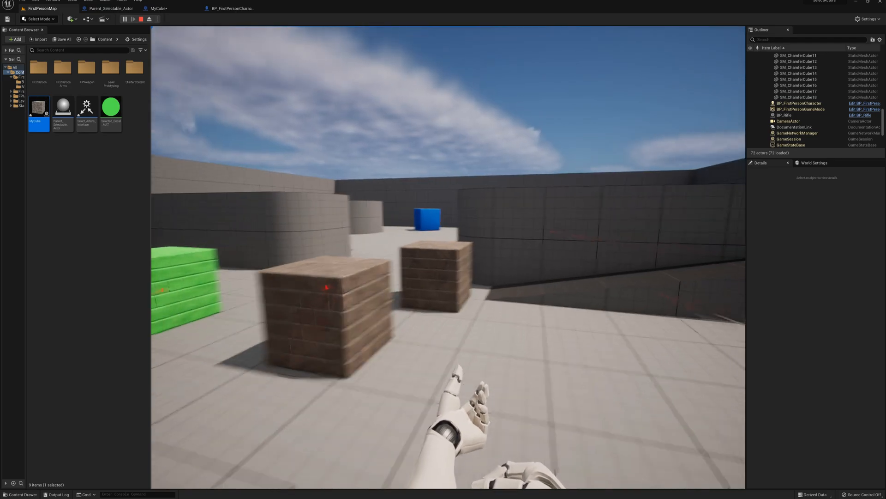
pyautogui.click(448, 257)
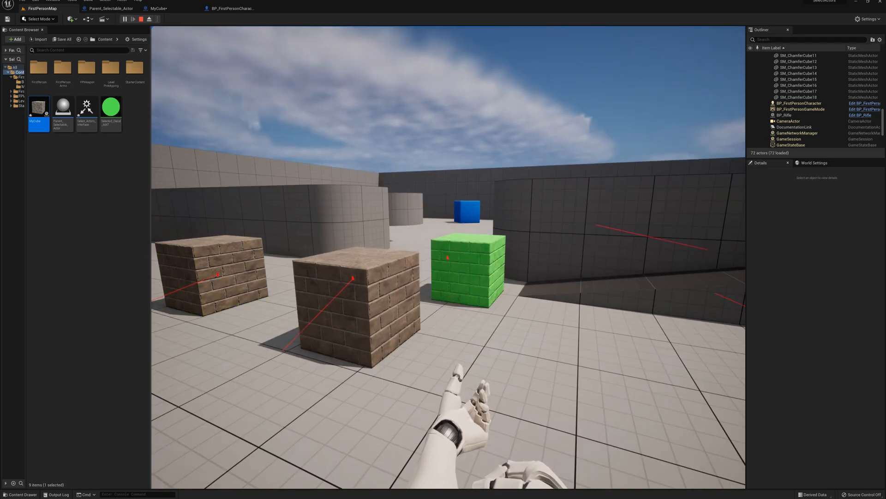
pyautogui.click(448, 258)
pyautogui.click(448, 258)
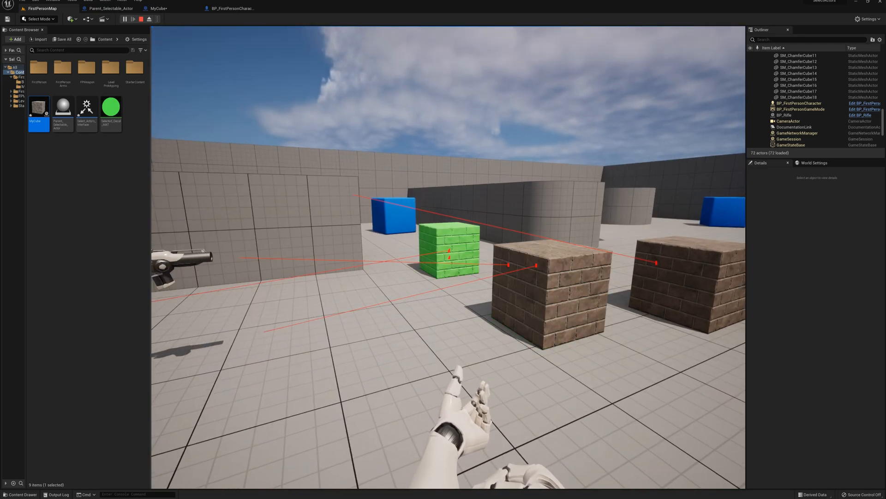
pyautogui.press('Escape')
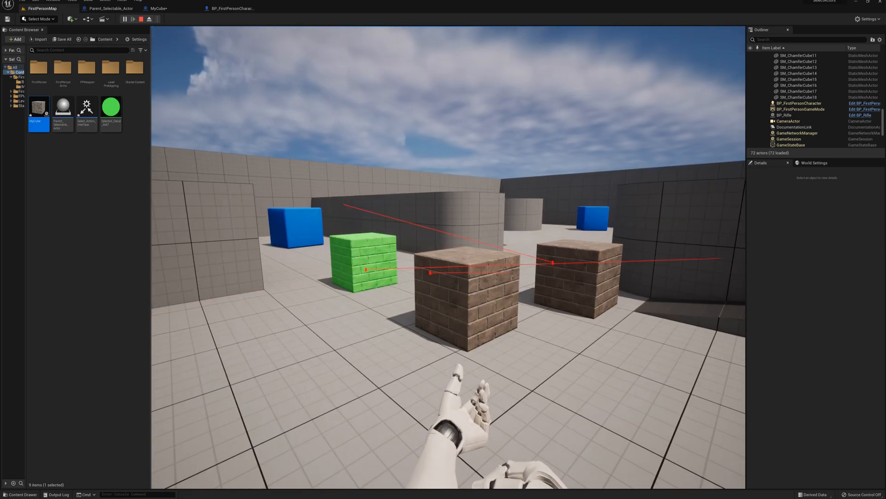
# Step: In BP_FirstPersonCharacter, set the Line Trace For Objects node's Draw Debug Type to None and compile
pyautogui.click(226, 11)
pyautogui.scroll(3, 328, 237)
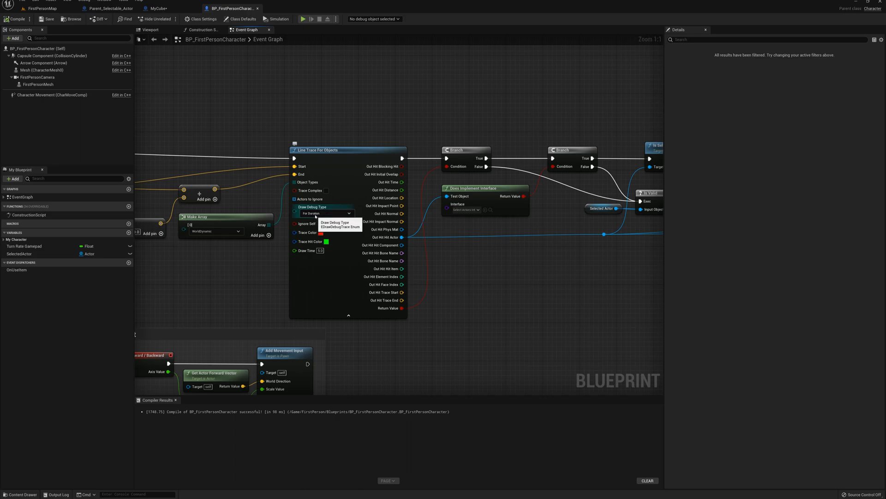
pyautogui.click(323, 213)
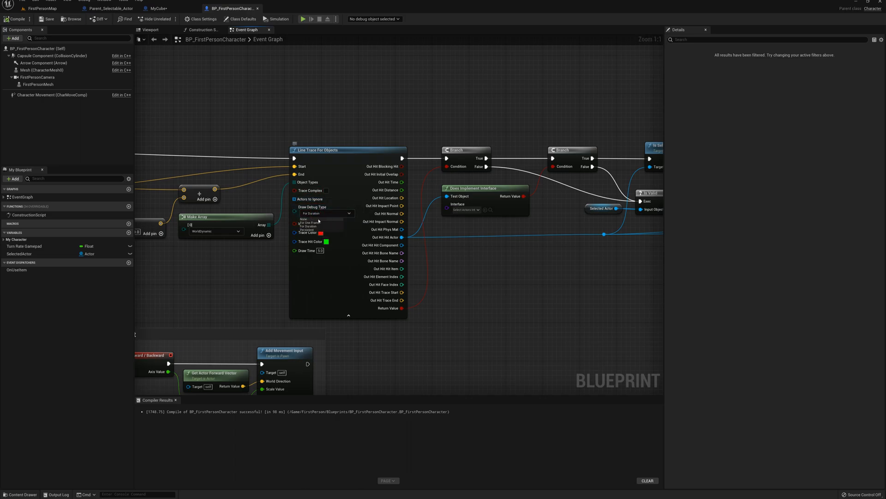
pyautogui.click(17, 19)
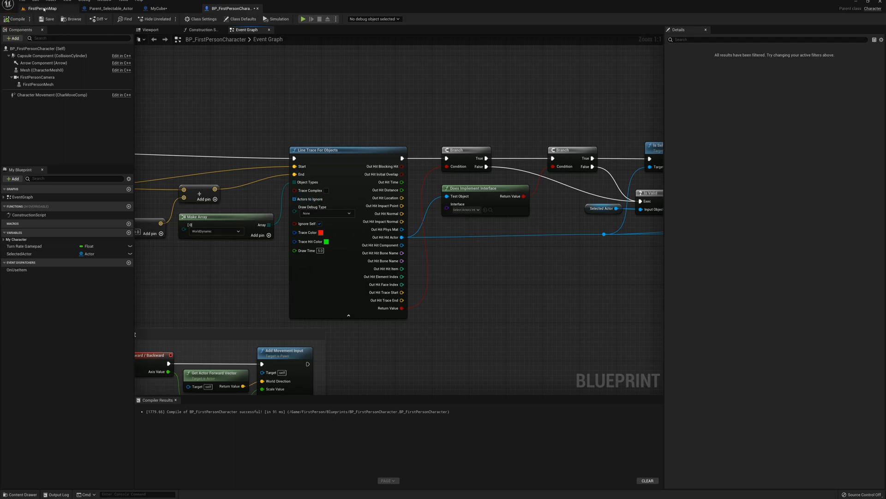
# Step: Run FirstPersonMap briefly with trace drawing disabled to check the view, and stop the session
pyautogui.click(42, 9)
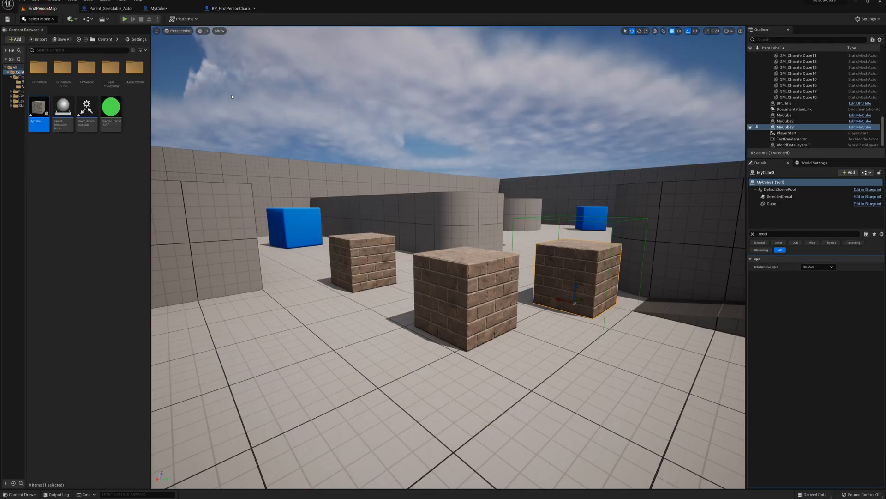
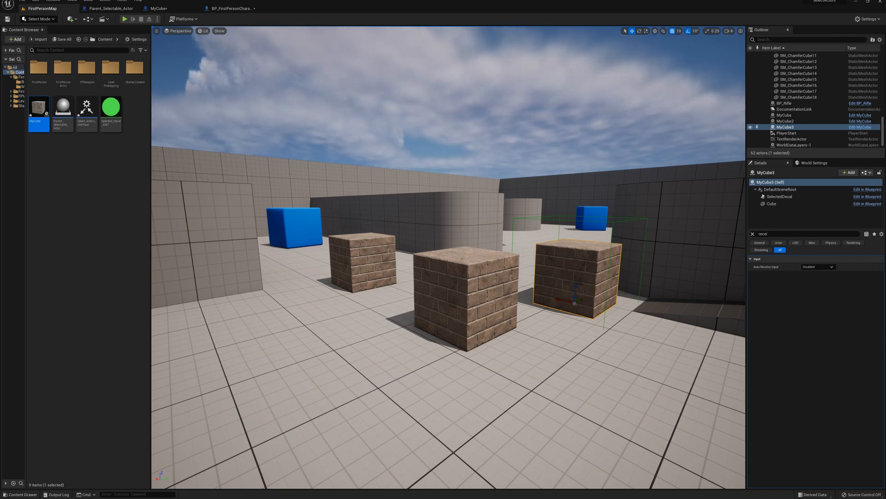
pyautogui.click(124, 19)
pyautogui.press('w')
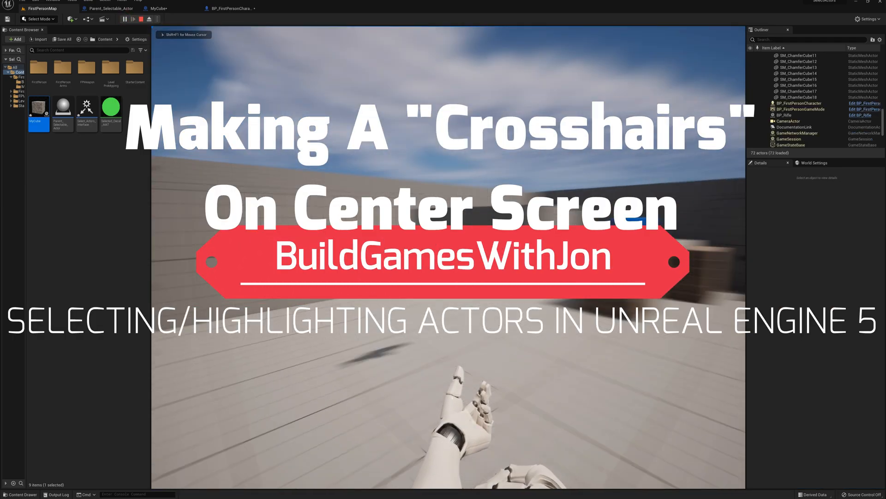
pyautogui.press('Escape')
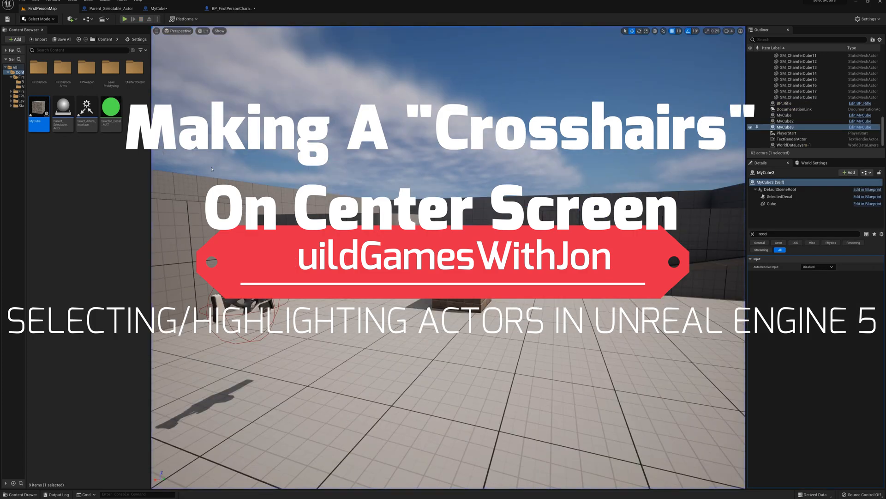
# Step: Create a Widget Blueprint based on User Widget in the Content folder and name it Crosshair
pyautogui.rightClick(87, 174)
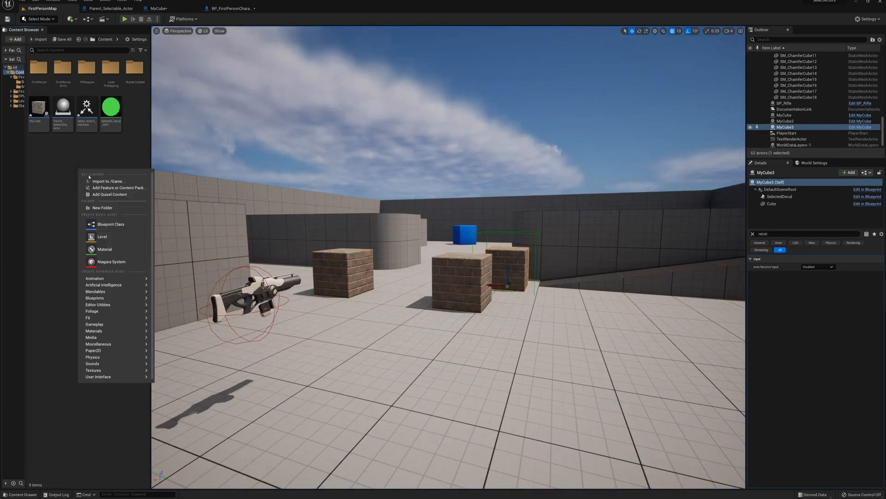
pyautogui.moveTo(108, 378)
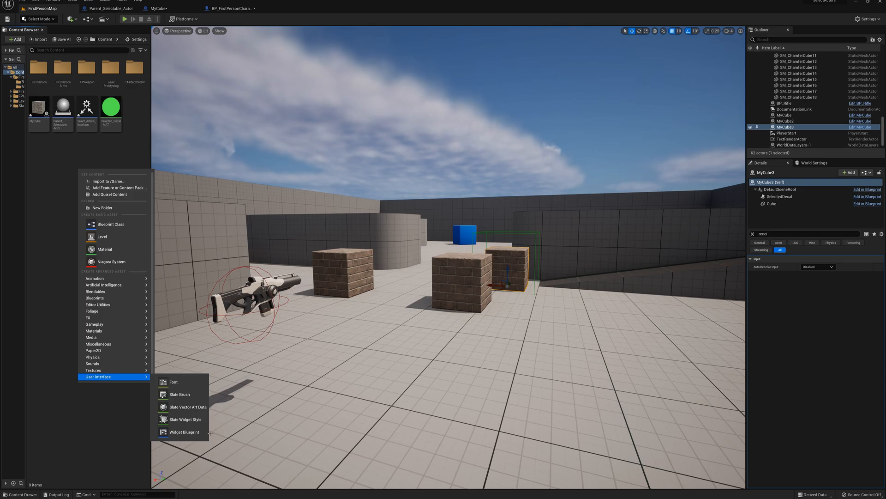
pyautogui.click(184, 432)
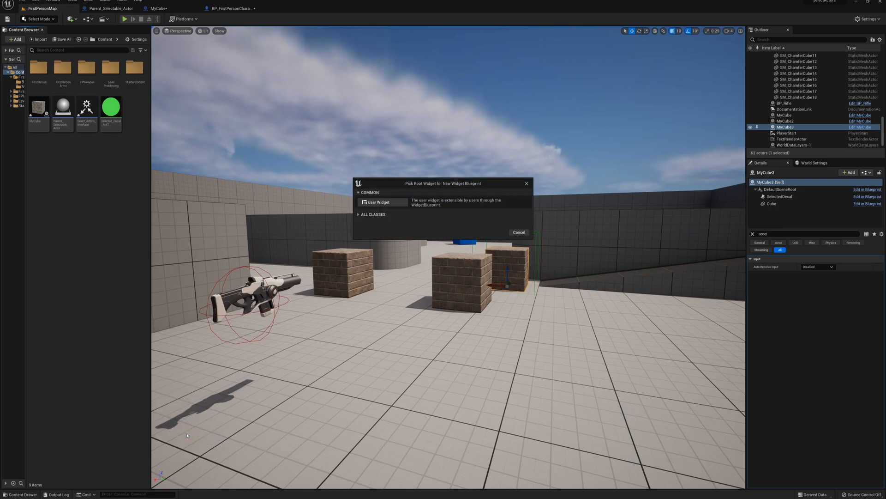
pyautogui.click(378, 203)
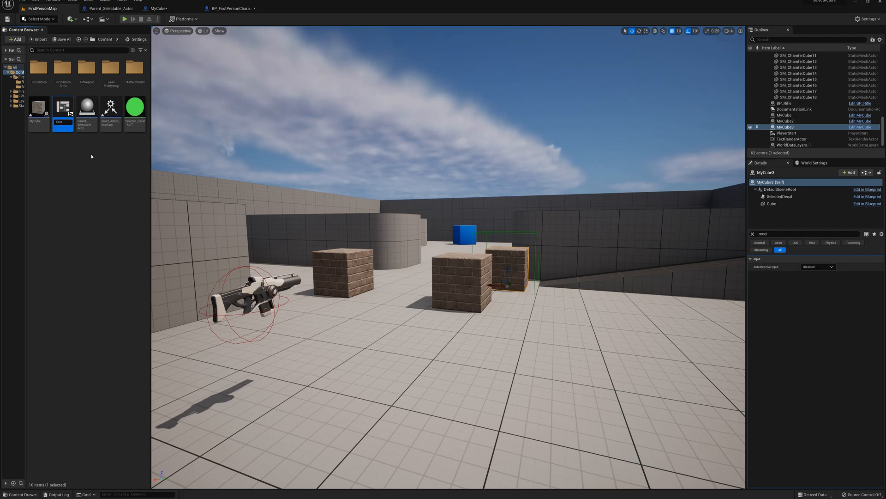
pyautogui.press('Return')
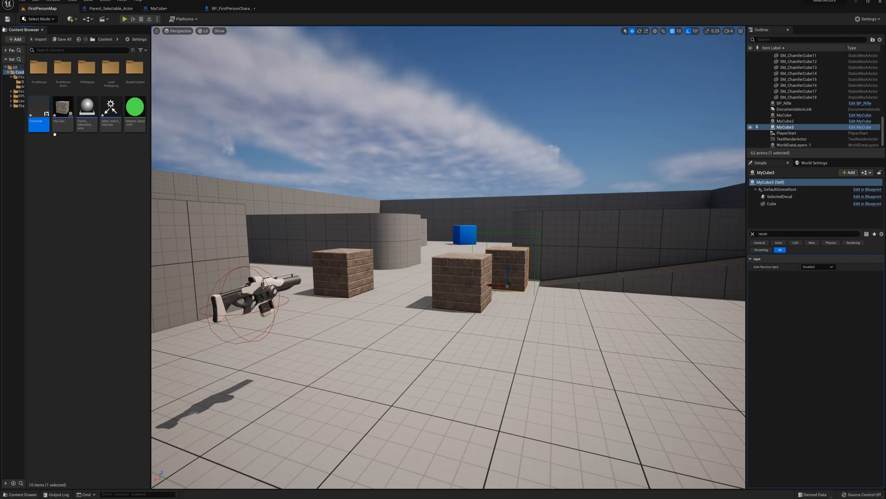
# Step: Open the Crosshair widget and add a Canvas Panel as its root
pyautogui.doubleClick(37, 107)
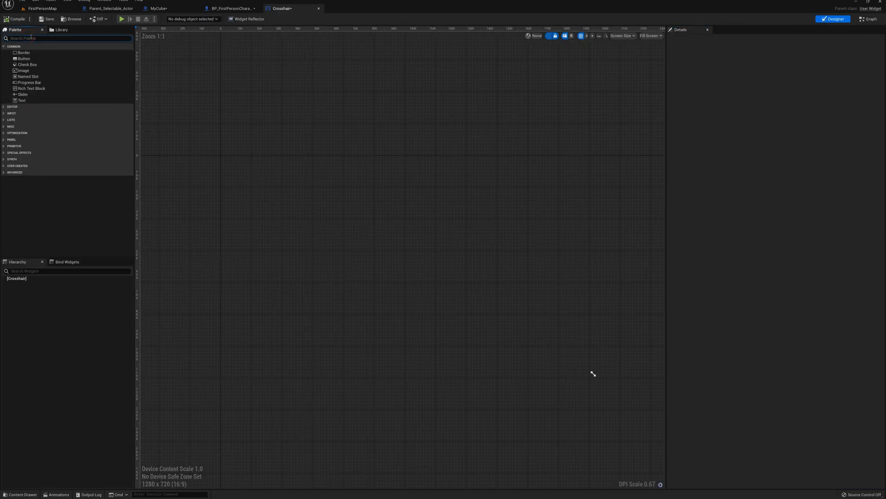
pyautogui.moveTo(41, 52); pyautogui.dragTo(43, 279)
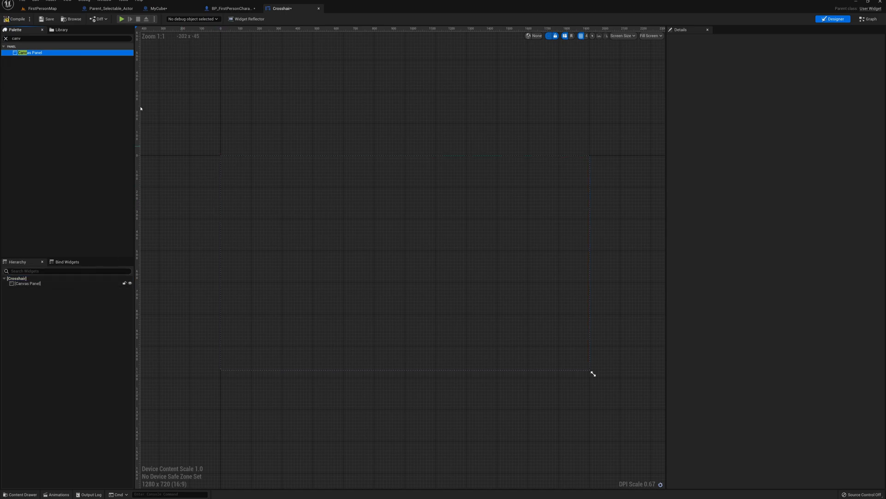
# Step: Add a Border widget to the Crosshair's Canvas Panel, near the middle of the canvas
pyautogui.click(6, 39)
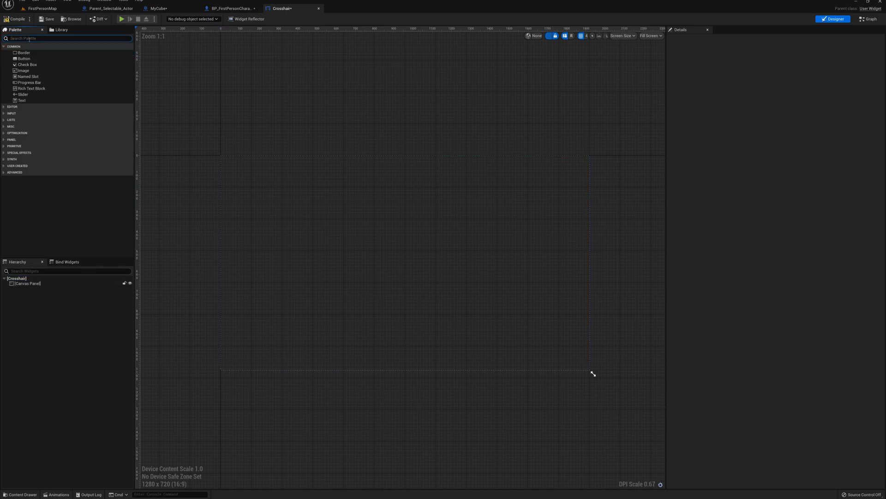
pyautogui.write('bo')
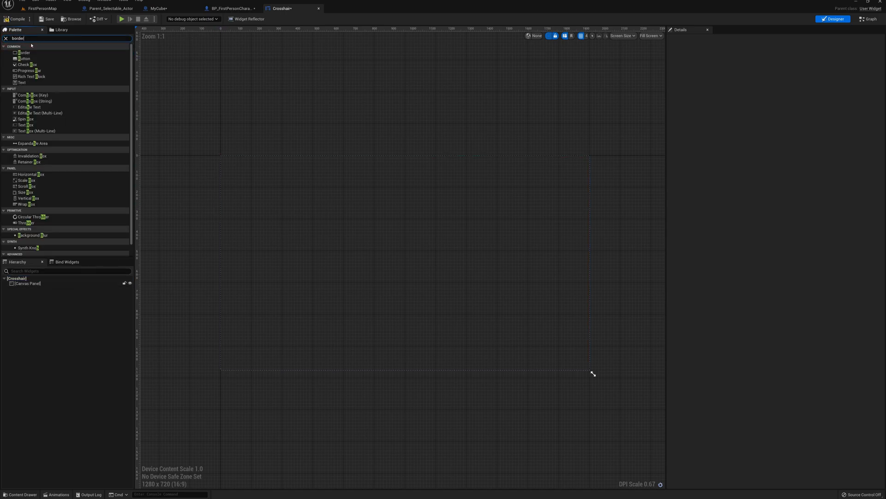
pyautogui.write('rder')
pyautogui.moveTo(24, 53); pyautogui.dragTo(397, 258)
pyautogui.scroll(4, 413, 260)
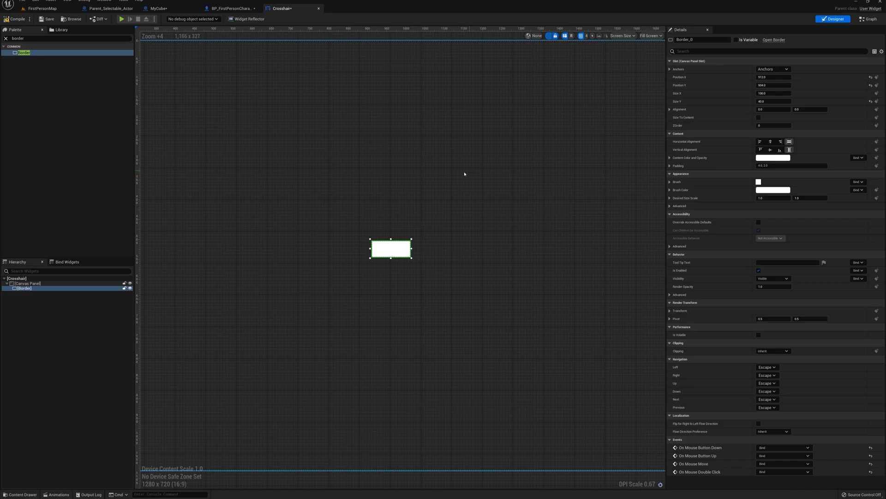
pyautogui.scroll(-3, 467, 174)
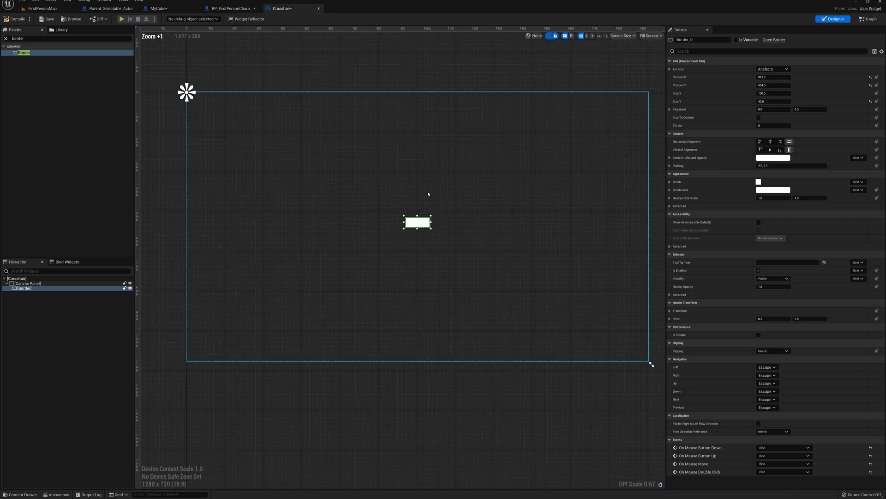
# Step: Anchor the border to the canvas centre with position 0, 0, resize it to a small square, and set its alignment to 0.5, 0.5
pyautogui.click(773, 69)
pyautogui.click(788, 104)
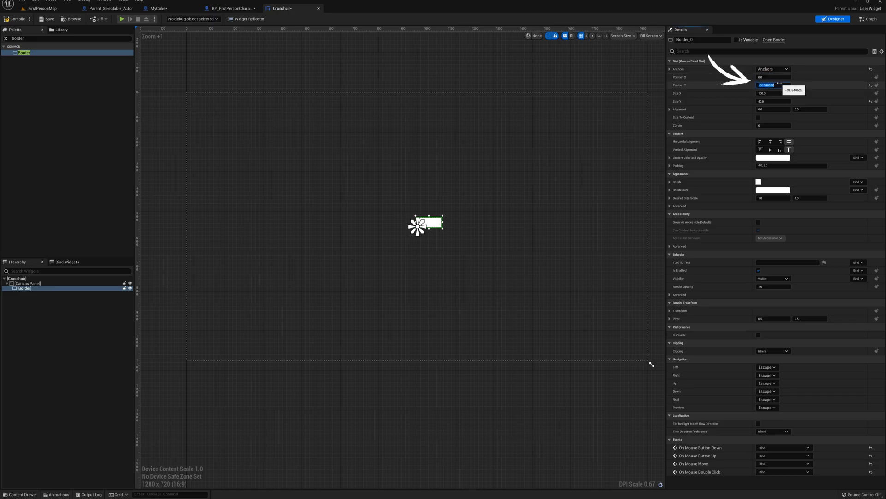
pyautogui.press('Tab')
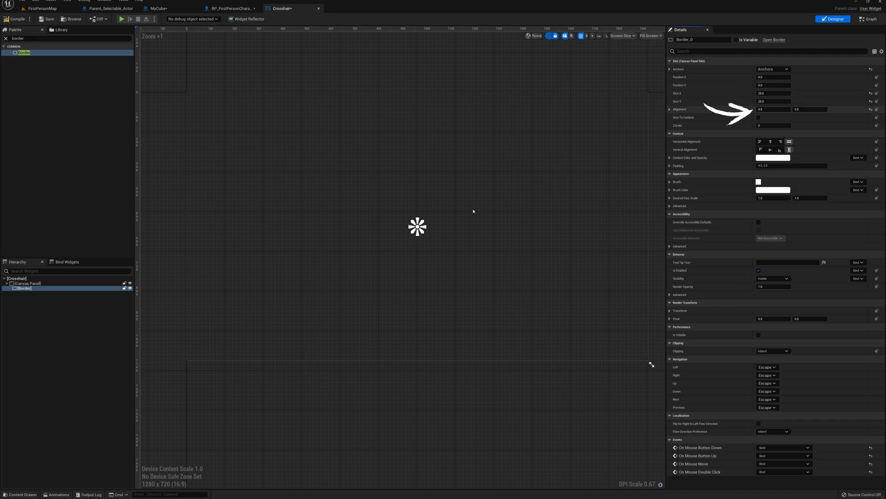
pyautogui.scroll(10, 445, 220)
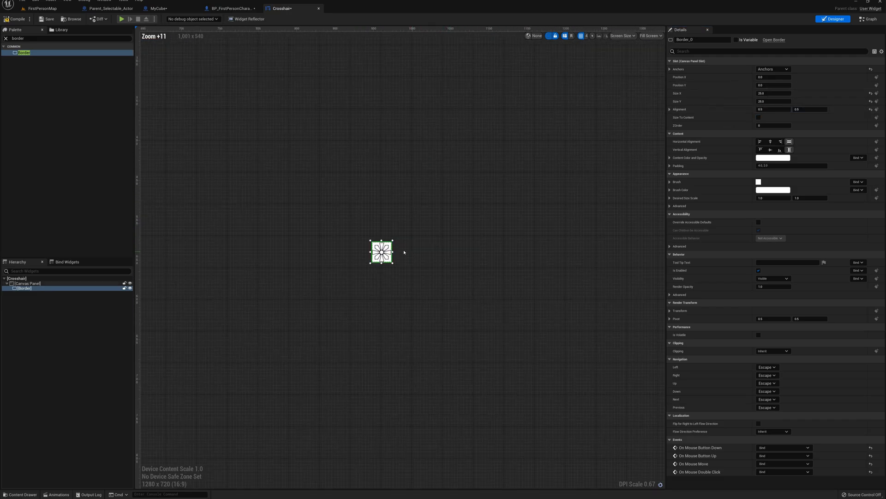
# Step: Set the border's Brush Color to a translucent magenta with an alpha of about 0.19
pyautogui.click(383, 254)
pyautogui.click(770, 190)
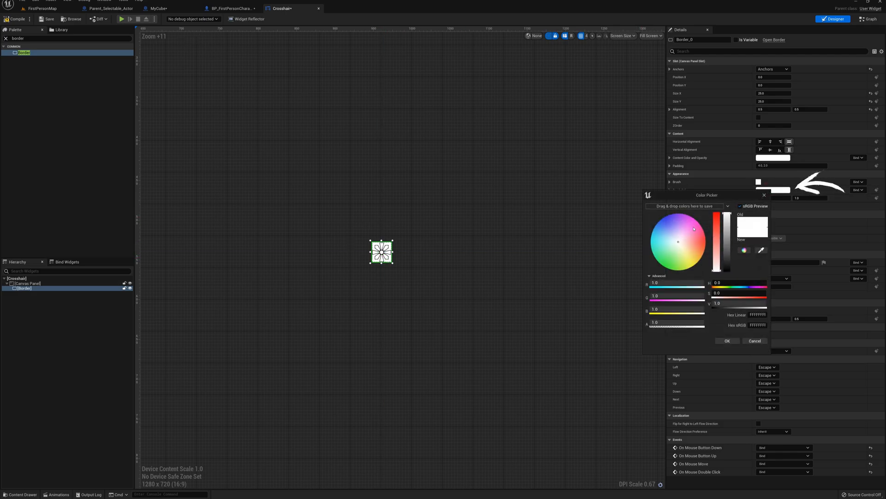
pyautogui.moveTo(678, 242); pyautogui.dragTo(698, 221)
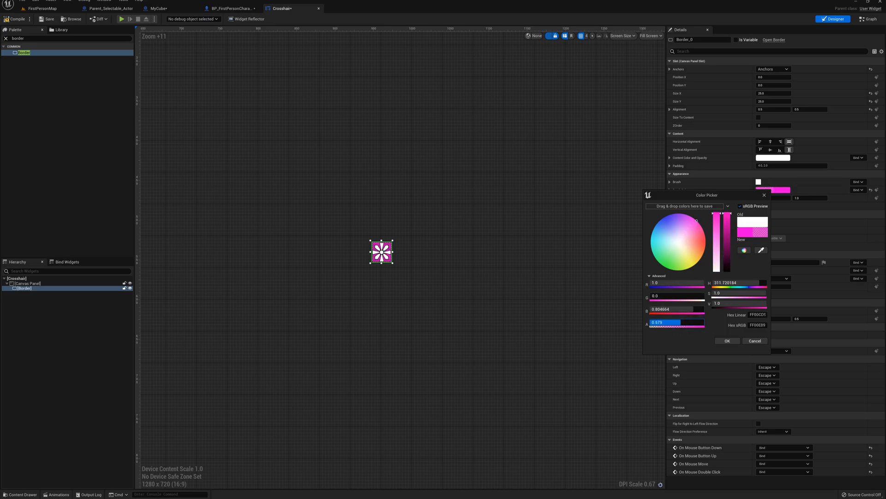
pyautogui.moveTo(668, 322); pyautogui.dragTo(663, 322)
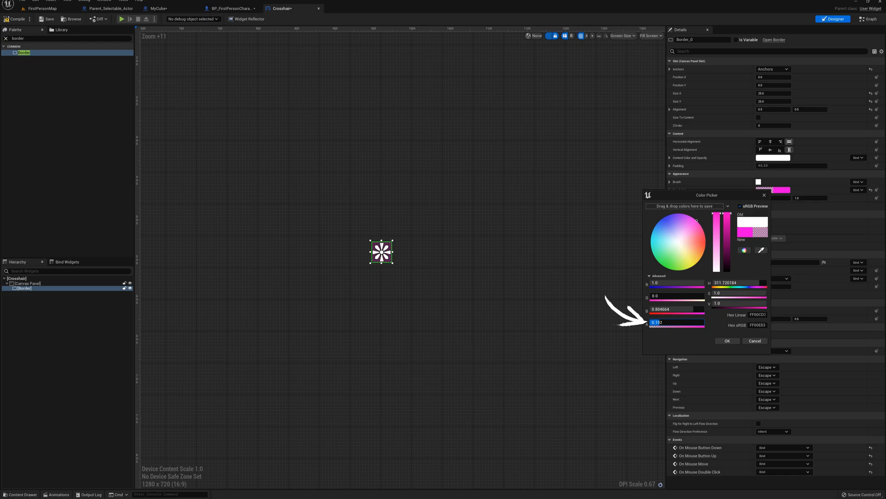
pyautogui.click(728, 341)
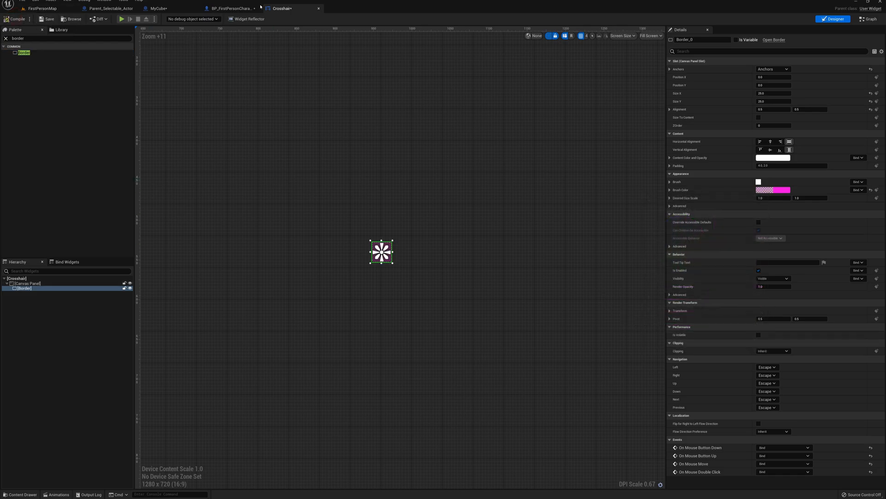
# Step: Close the Crosshair widget and add an Event BeginPlay node above the Left Mouse Button event in BP_FirstPersonCharacter
pyautogui.click(319, 9)
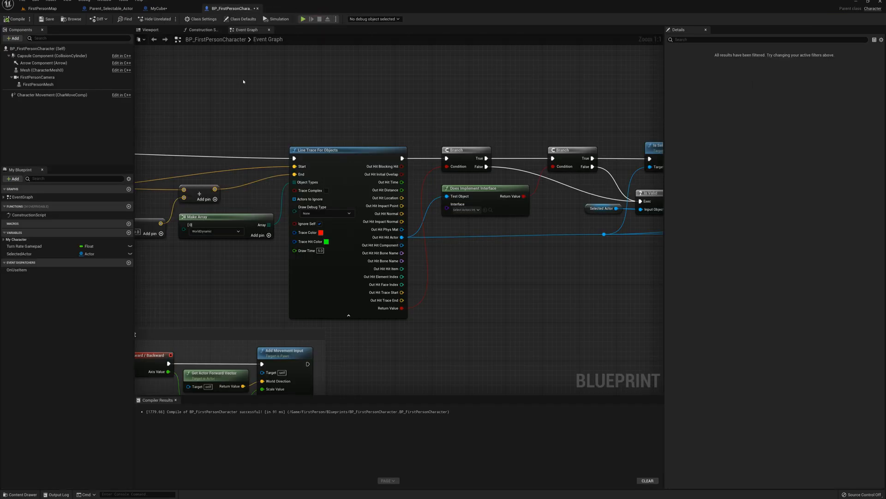
pyautogui.moveTo(210, 67); pyautogui.dragTo(469, 169, button='right')
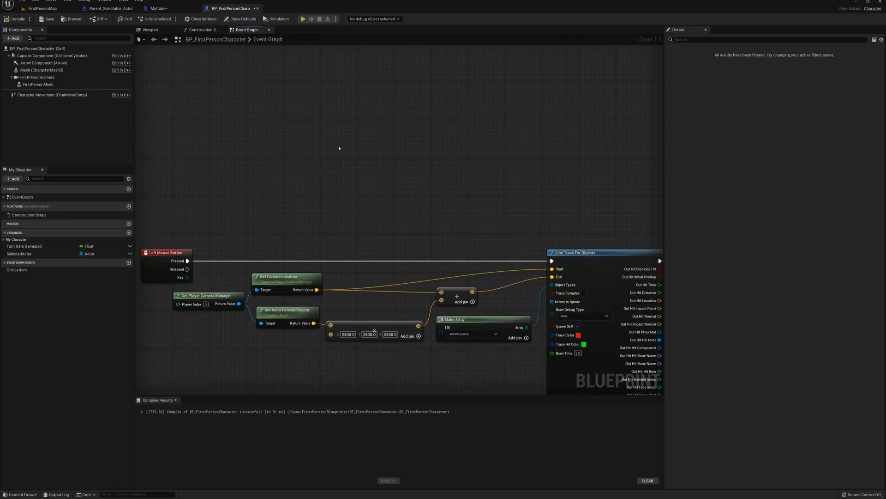
pyautogui.moveTo(335, 156); pyautogui.dragTo(404, 195, button='right')
pyautogui.rightClick(212, 199)
pyautogui.write('event eb')
pyautogui.press('BackSpace')
pyautogui.press('BackSpace')
pyautogui.write('begin pl')
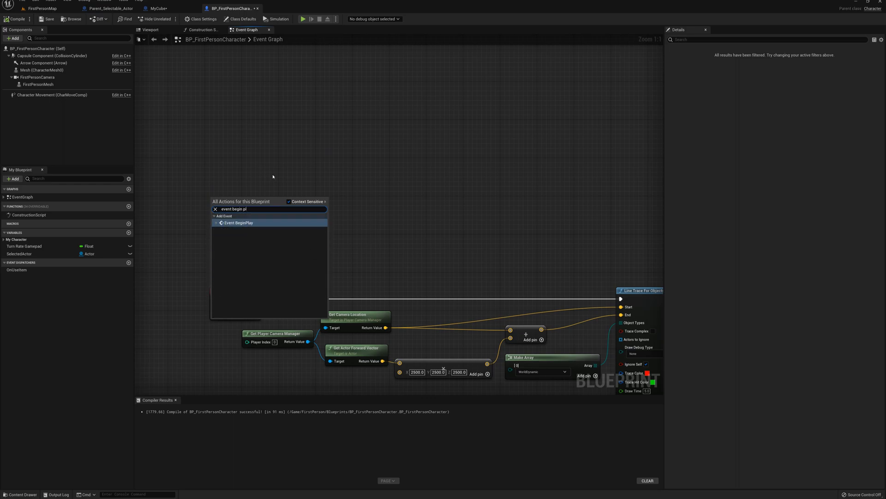
pyautogui.click(242, 222)
# Step: Connect Event BeginPlay to a new Create Widget node with its class set to Crosshair, and line the node up
pyautogui.moveTo(251, 208); pyautogui.dragTo(279, 202)
pyautogui.write('create wid')
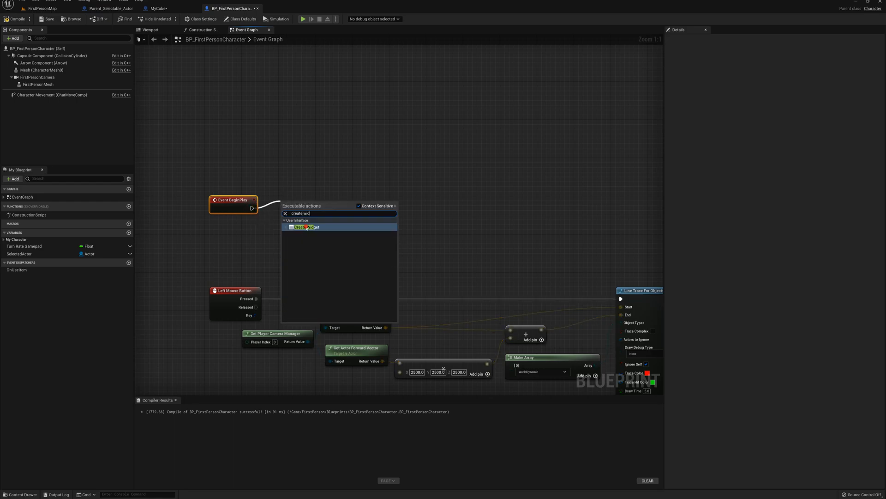
pyautogui.click(307, 228)
pyautogui.click(304, 226)
pyautogui.write('cross')
pyautogui.click(314, 250)
pyautogui.moveTo(315, 204); pyautogui.dragTo(306, 197)
# Step: Add the created Crosshair widget to the viewport with an Add to Viewport node and compile the blueprint
pyautogui.moveTo(352, 216); pyautogui.dragTo(368, 213)
pyautogui.write('add to v')
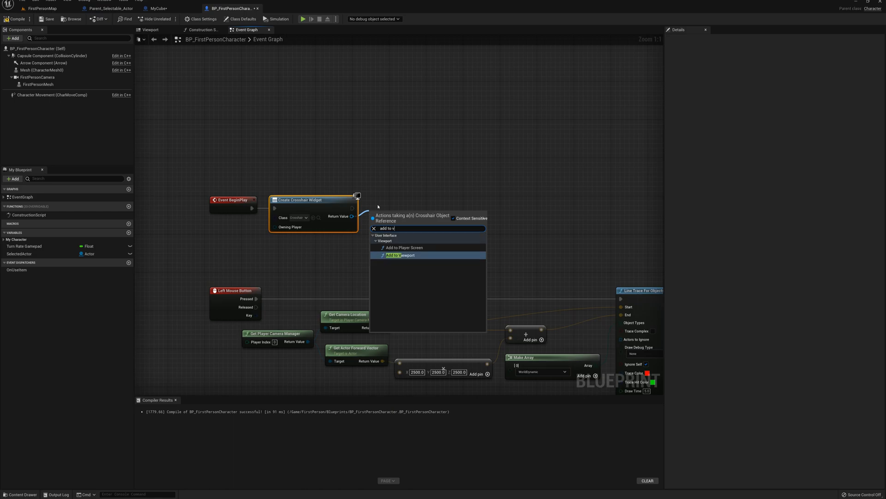
pyautogui.click(401, 255)
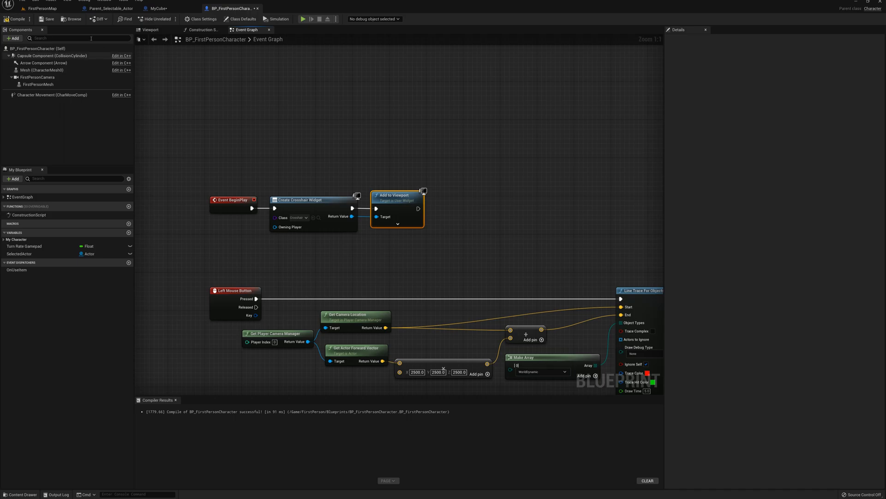
pyautogui.click(15, 19)
# Step: Play FirstPersonMap, aim the crosshair at each brick cube to test selecting and deselecting it, and stop the session
pyautogui.click(42, 8)
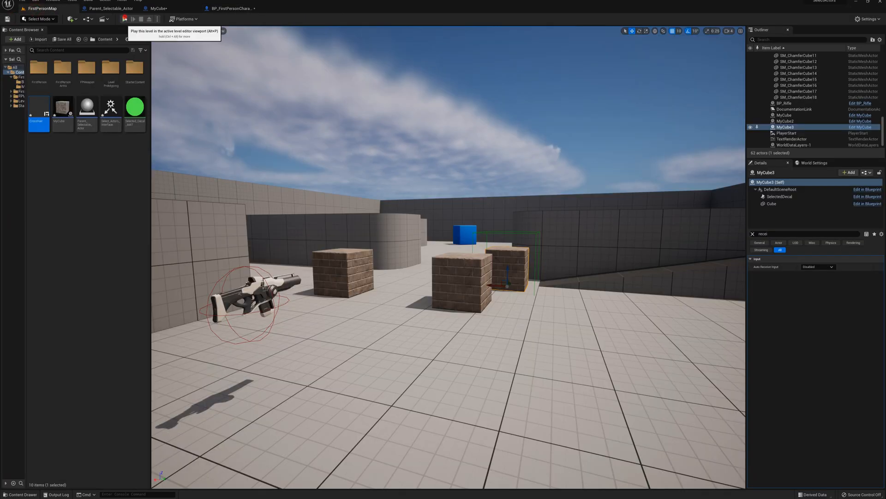
pyautogui.click(125, 19)
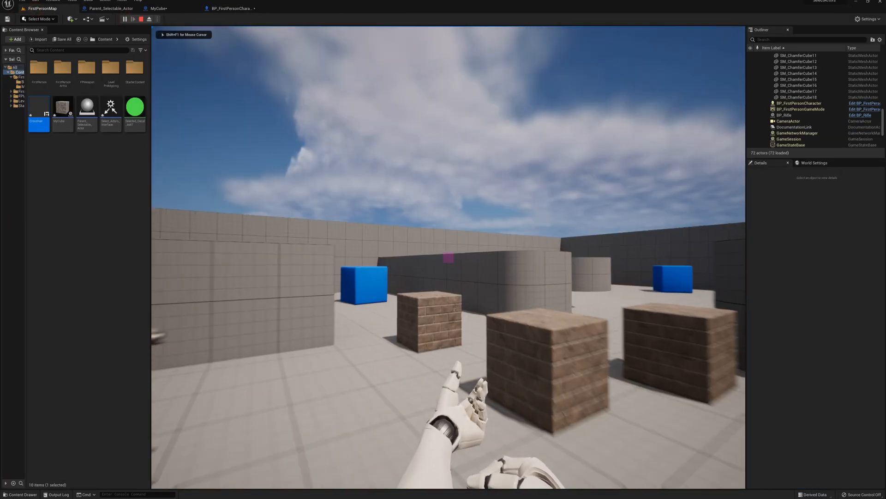
pyautogui.press('s')
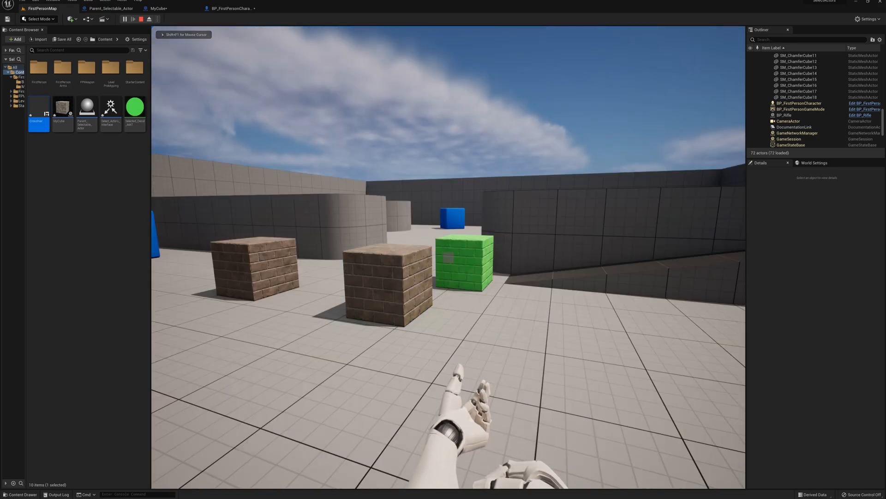
pyautogui.press('w')
pyautogui.press('s')
pyautogui.press('a')
pyautogui.press('d')
pyautogui.click(449, 257)
pyautogui.click(448, 257)
pyautogui.press('d')
pyautogui.press('w')
pyautogui.click(449, 257)
pyautogui.press('d')
pyautogui.click(448, 256)
pyautogui.click(448, 257)
pyautogui.press('a')
pyautogui.click(448, 257)
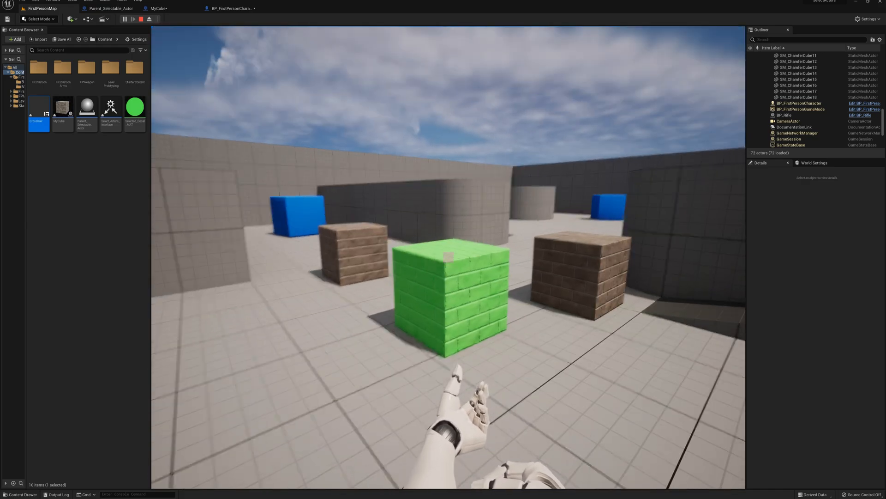
pyautogui.press('a')
pyautogui.click(448, 257)
pyautogui.click(448, 257)
pyautogui.click(449, 257)
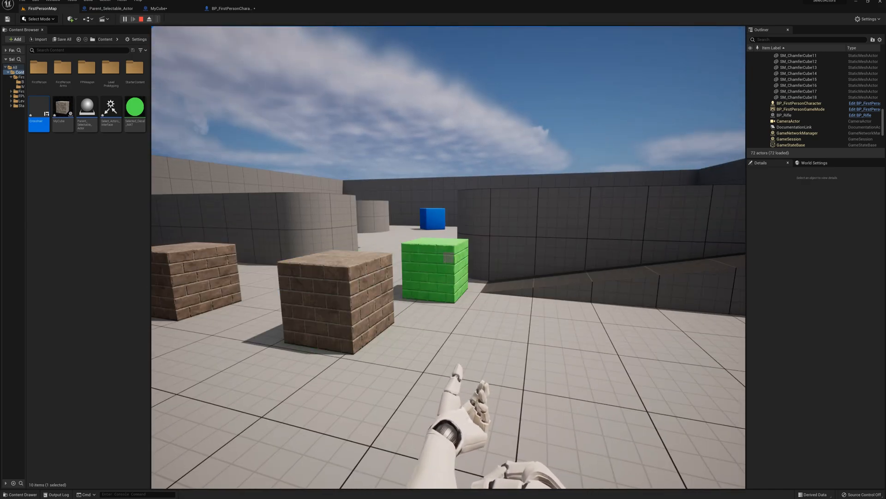
pyautogui.click(448, 257)
pyautogui.click(448, 258)
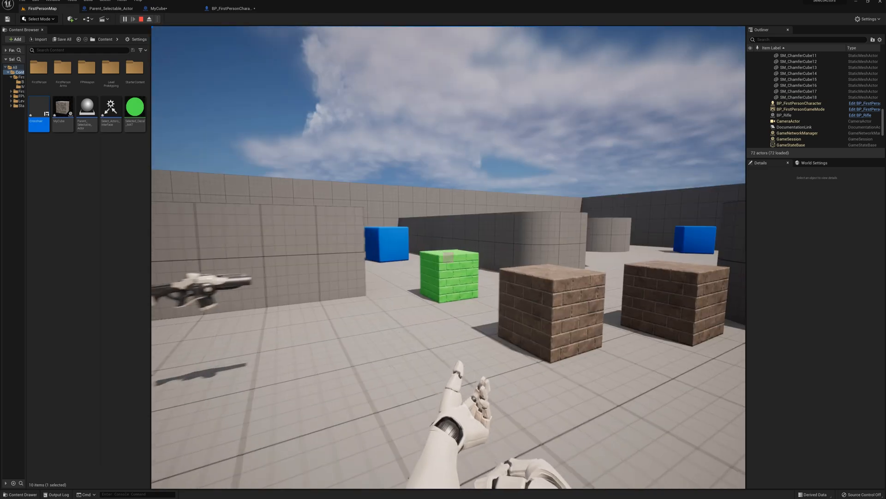
pyautogui.click(449, 257)
pyautogui.click(449, 258)
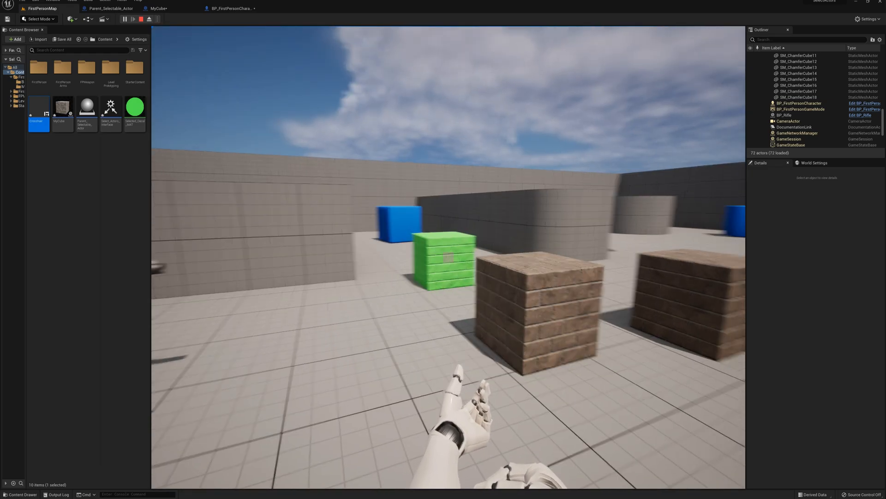
pyautogui.click(449, 257)
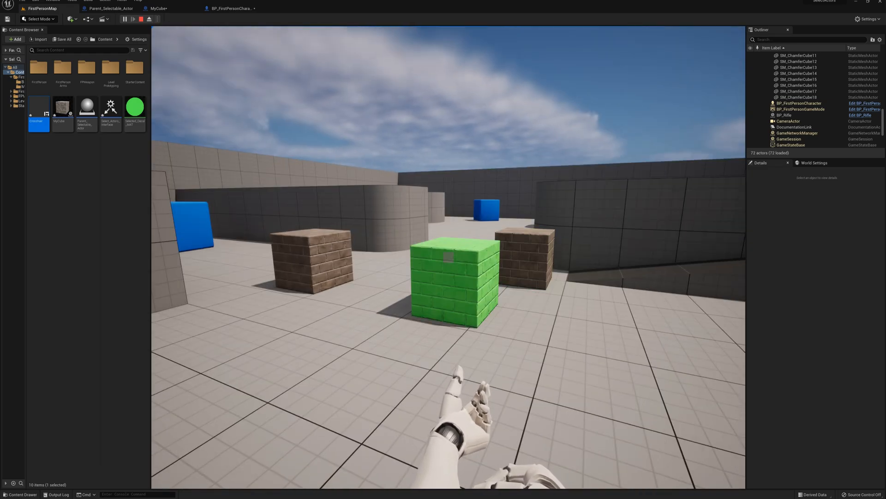
pyautogui.press('w')
pyautogui.press('Escape')
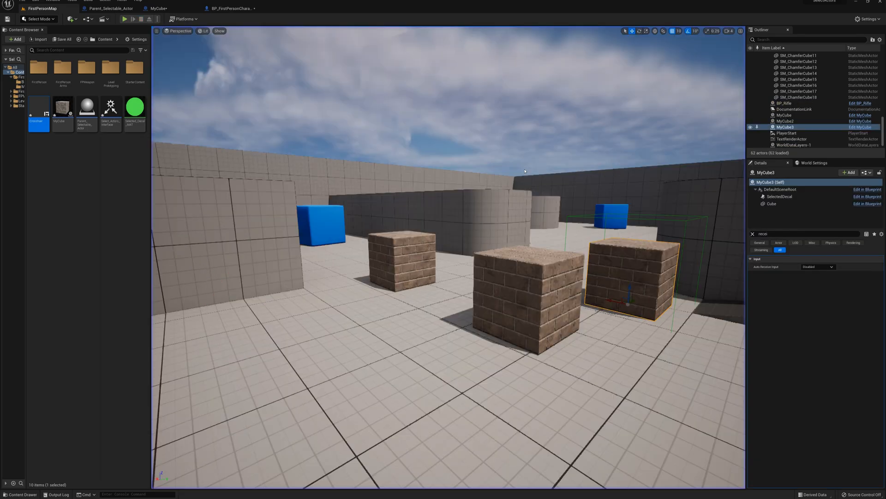
# Step: Delete the Left Mouse Button event that triggers the line trace in BP_FirstPersonCharacter's Event Graph
pyautogui.click(158, 8)
pyautogui.click(220, 9)
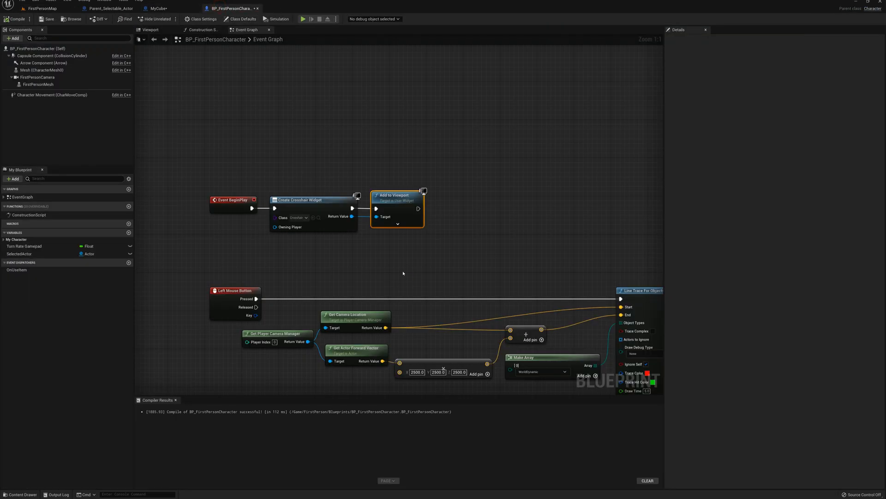
pyautogui.moveTo(403, 272); pyautogui.dragTo(347, 196, button='right')
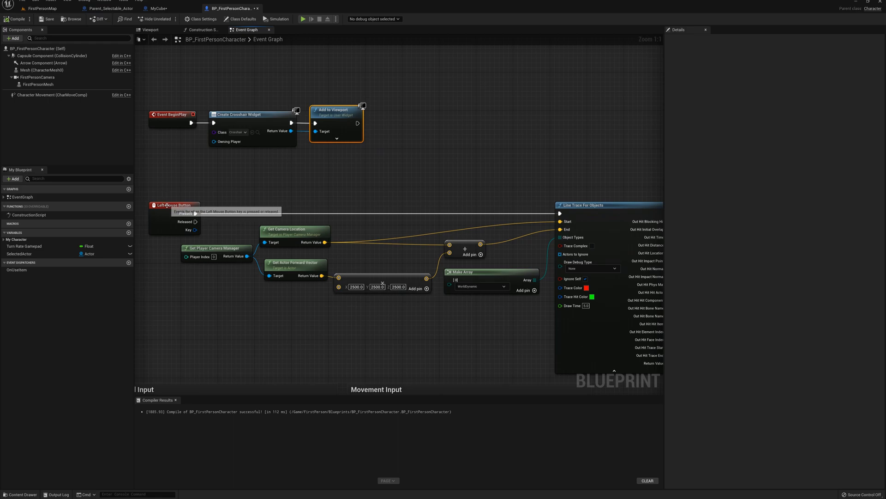
pyautogui.click(167, 206)
pyautogui.moveTo(260, 184); pyautogui.dragTo(317, 211, button='right')
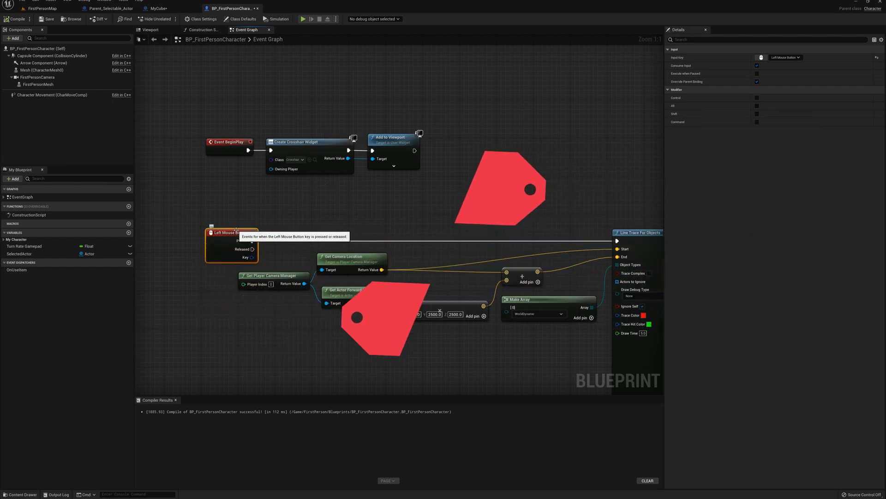
pyautogui.press('Delete')
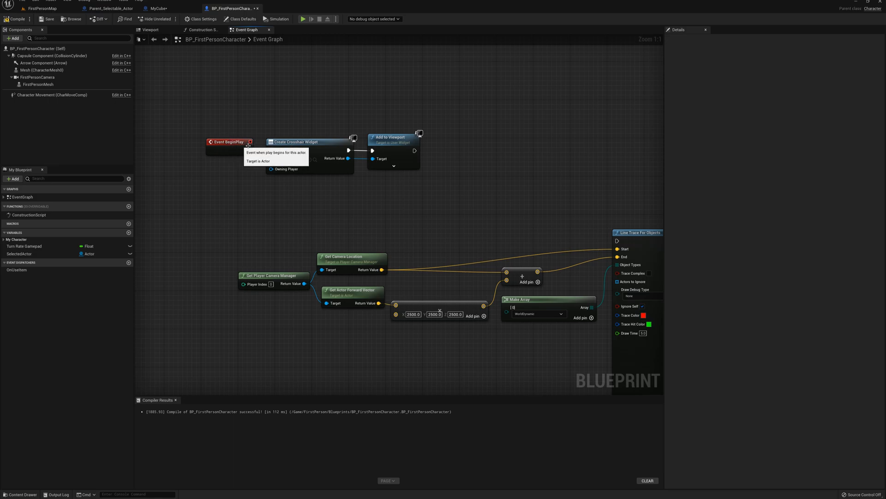
# Step: Add a Set Timer by Event node after Add to Viewport, with Time set to 0.1 and Looping enabled
pyautogui.moveTo(448, 151); pyautogui.dragTo(360, 185, button='right')
pyautogui.moveTo(328, 184); pyautogui.dragTo(363, 191)
pyautogui.write('set')
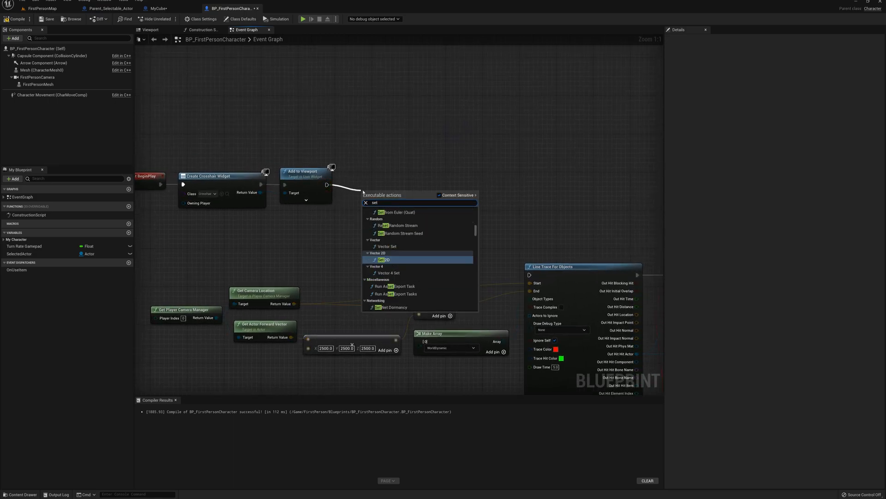
pyautogui.write(' timer by eve')
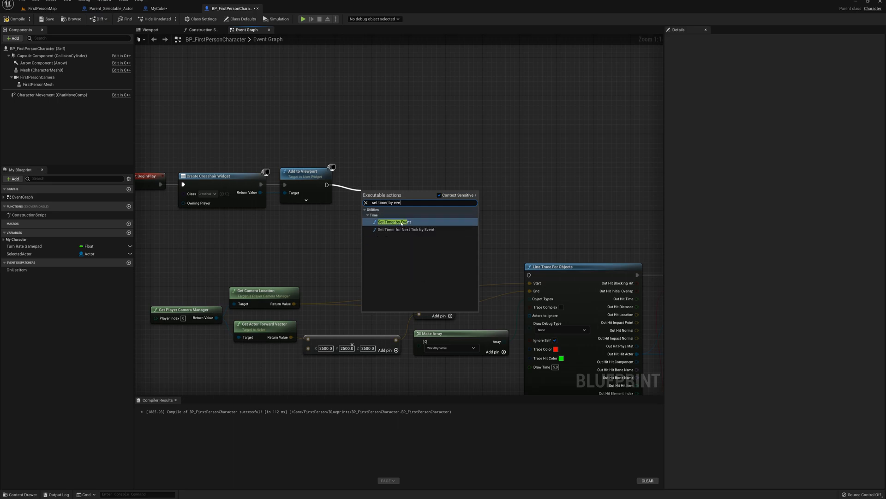
pyautogui.click(402, 223)
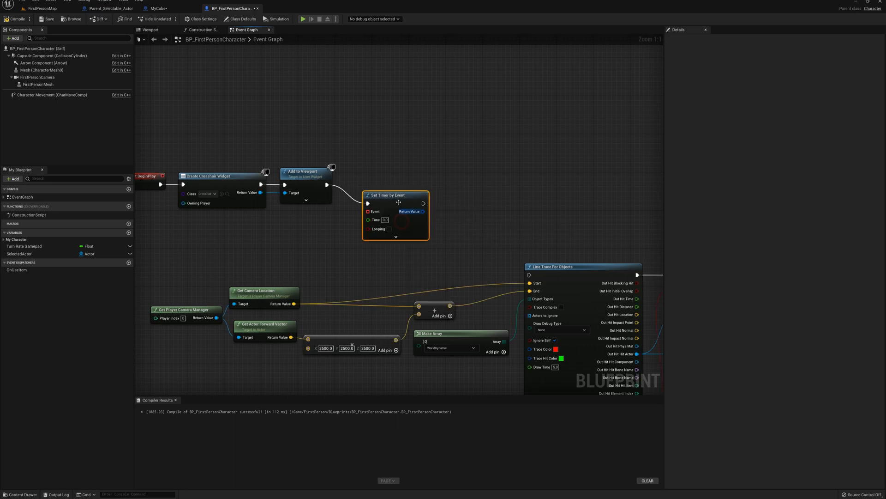
pyautogui.moveTo(395, 194); pyautogui.dragTo(405, 179)
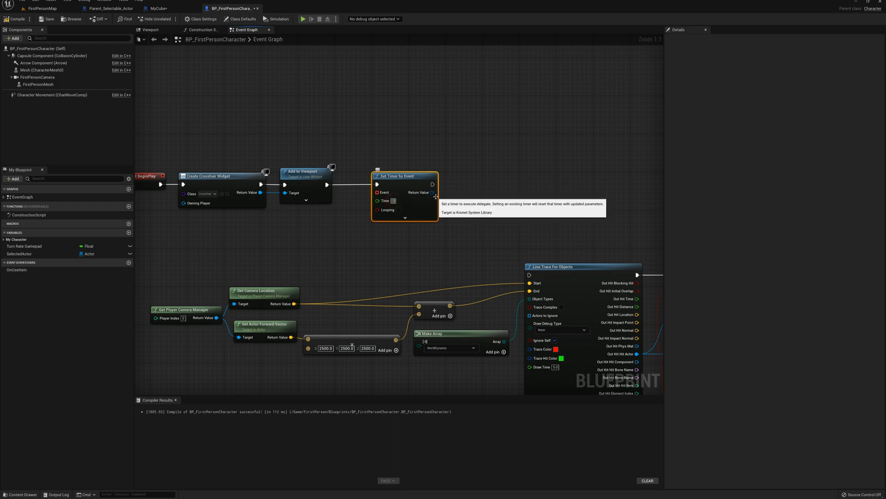
pyautogui.click(398, 210)
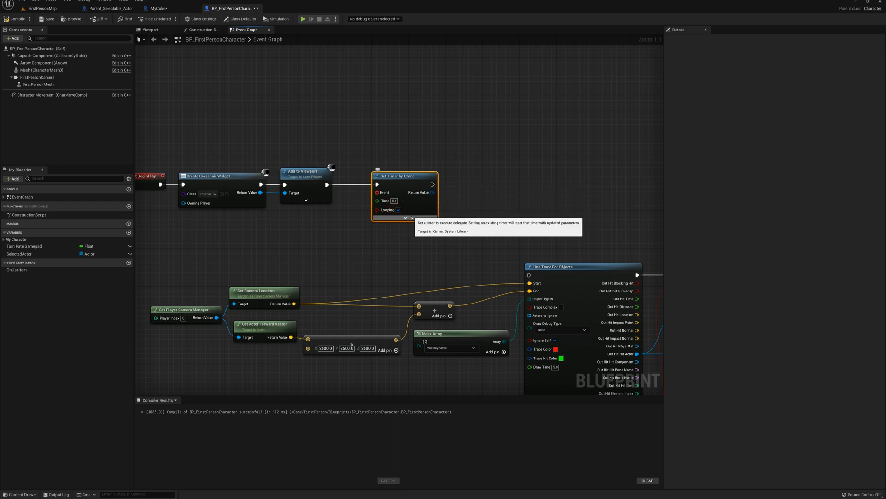
# Step: Bind a new custom event named CheckSightLine to the timer's Event pin and connect its execution to Line Trace For Objects
pyautogui.moveTo(377, 192); pyautogui.dragTo(353, 241)
pyautogui.click(361, 271)
pyautogui.click(374, 276)
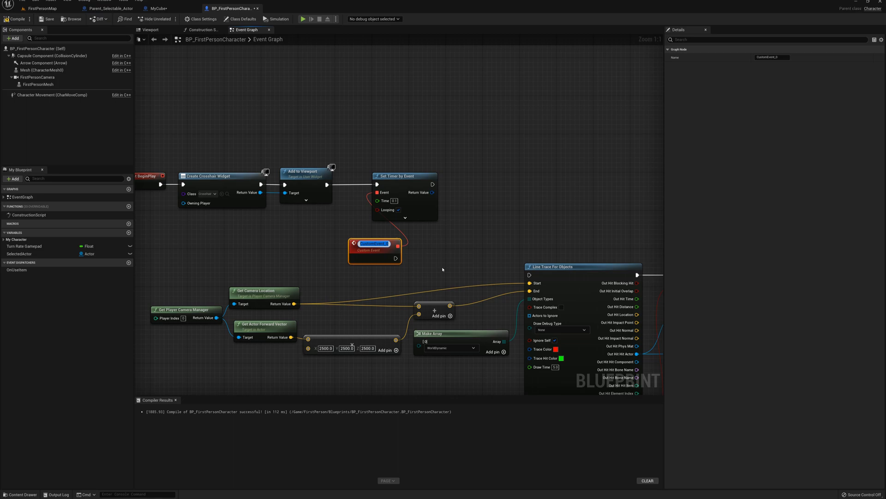
pyautogui.write('SightLine')
pyautogui.press('Return')
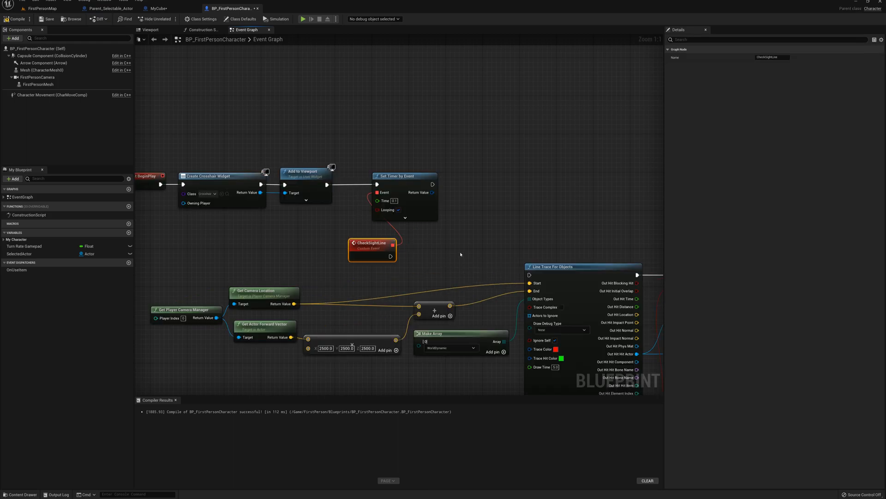
pyautogui.moveTo(392, 244)
pyautogui.mouseDown()
pyautogui.moveTo(359, 249)
pyautogui.moveTo(530, 274)
pyautogui.mouseUp()
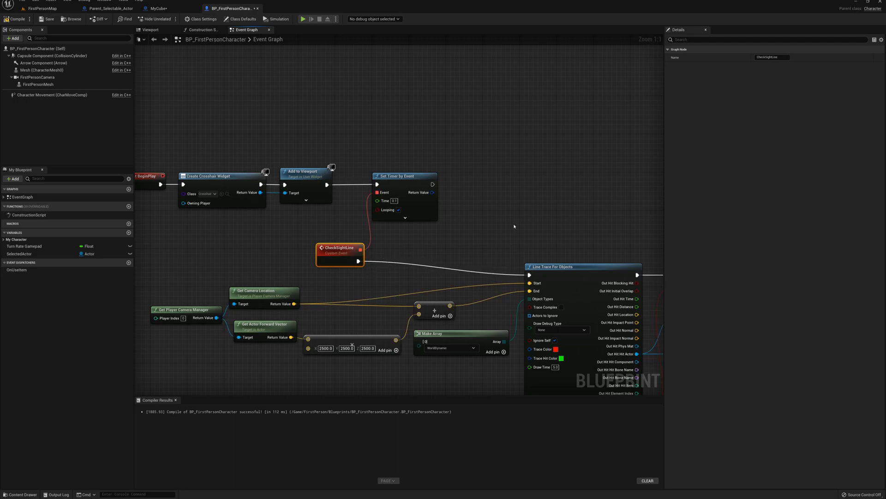
# Step: Play FirstPersonMap, aim at the brick cubes to test the timer-driven selection highlight, and stop the session
pyautogui.moveTo(550, 218); pyautogui.dragTo(493, 172, button='right')
pyautogui.scroll(-1, 370, 188)
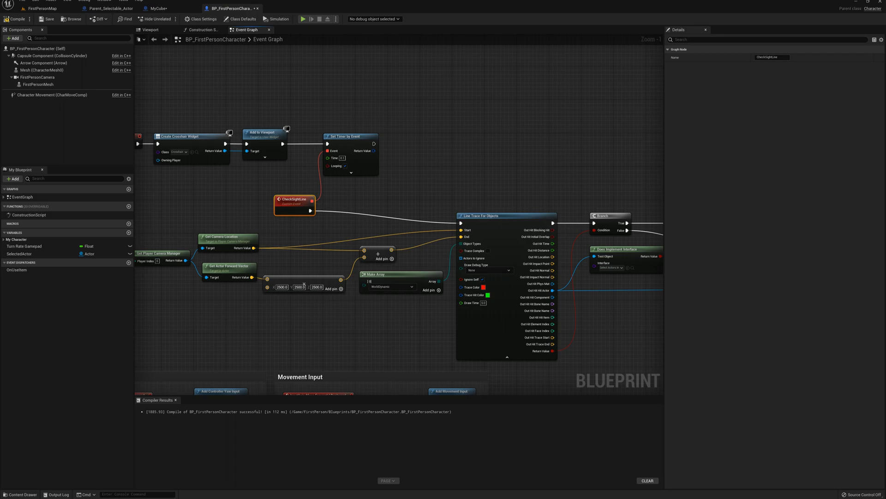
pyautogui.click(41, 8)
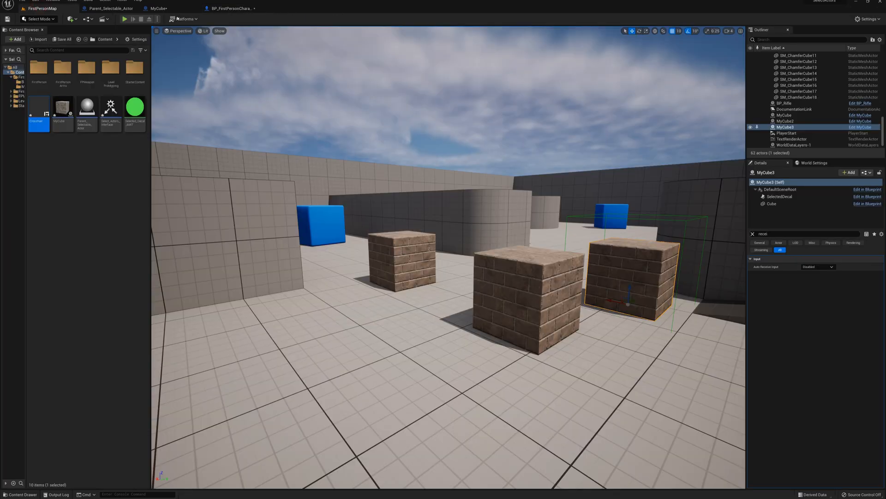
pyautogui.click(124, 19)
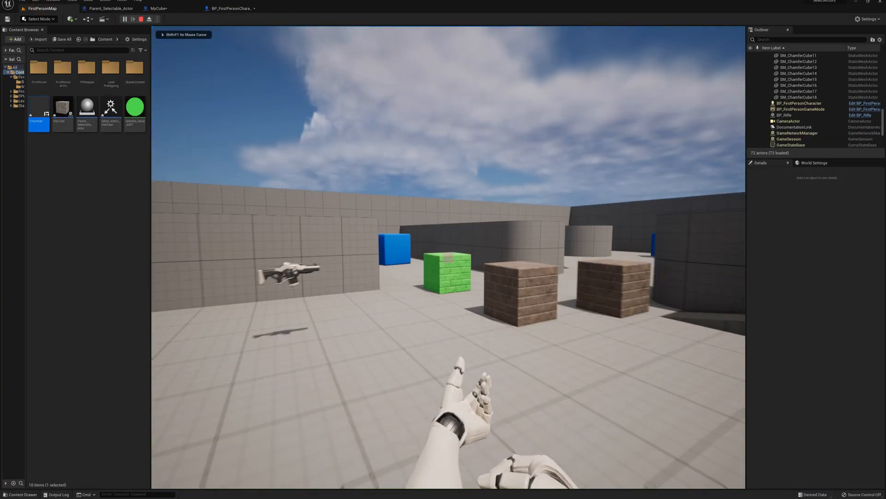
pyautogui.press('s')
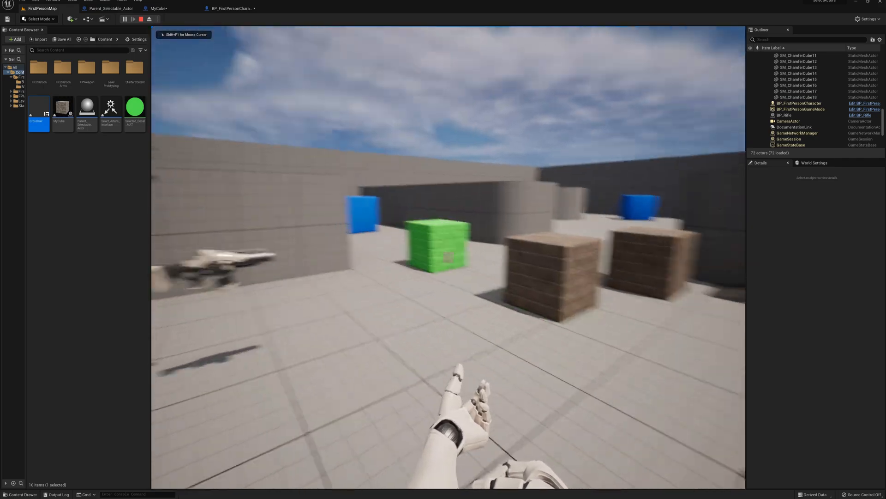
pyautogui.press('d')
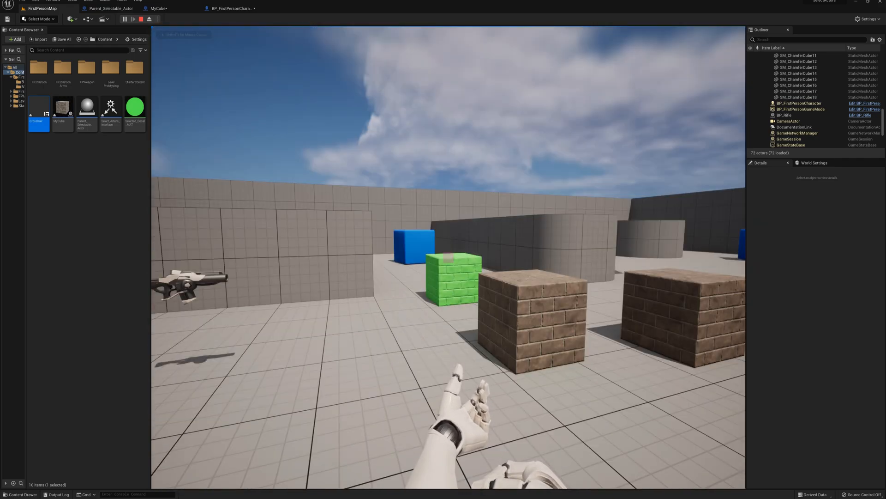
pyautogui.press('s')
pyautogui.press('a')
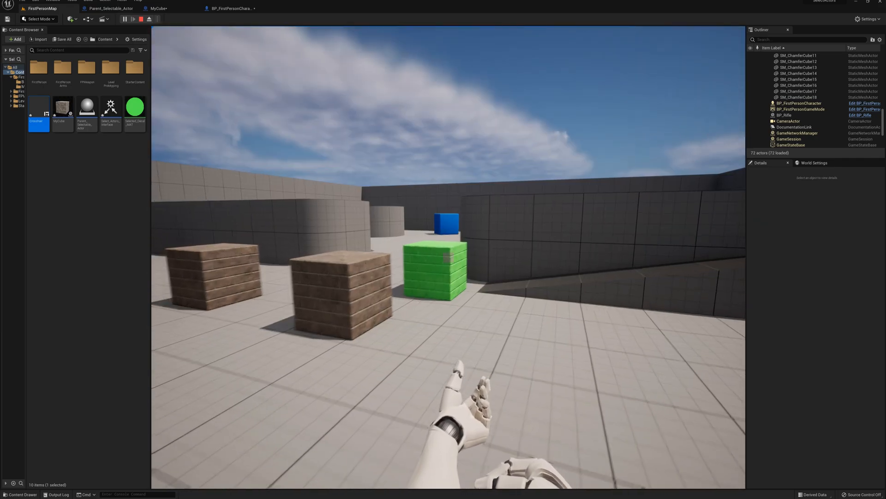
pyautogui.press('Escape')
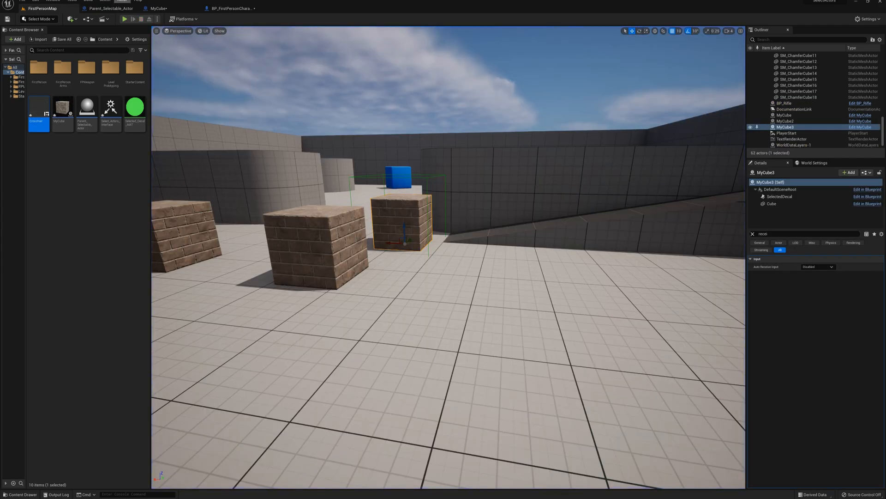
# Step: Add an E keyboard event in the empty area above Event BeginPlay in BP_FirstPersonCharacter's Event Graph
pyautogui.click(231, 9)
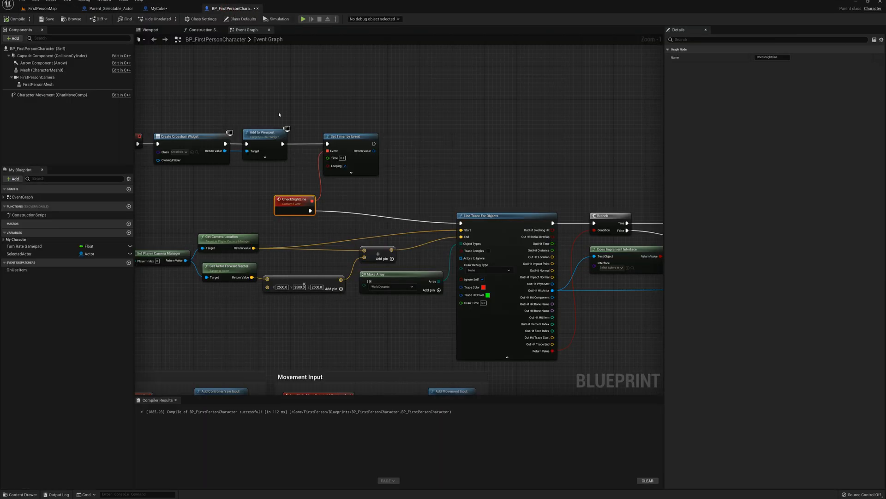
pyautogui.moveTo(259, 99); pyautogui.dragTo(357, 252, button='right')
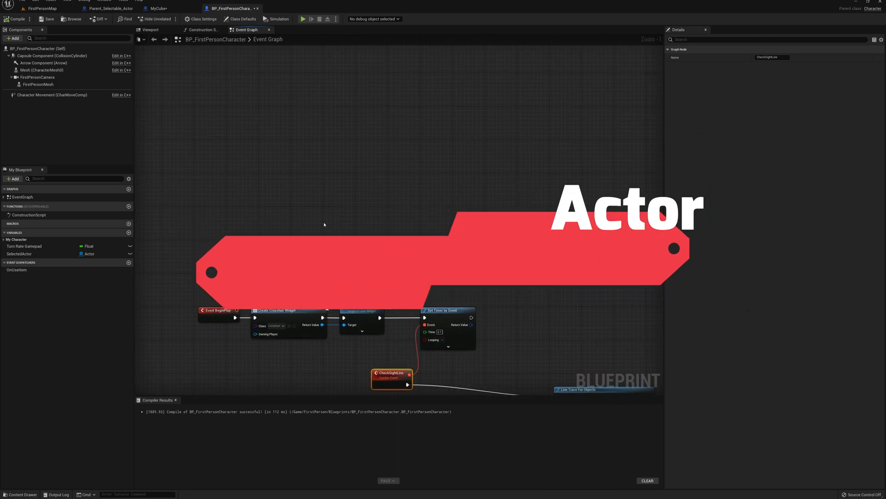
pyautogui.rightClick(314, 197)
pyautogui.write('e key')
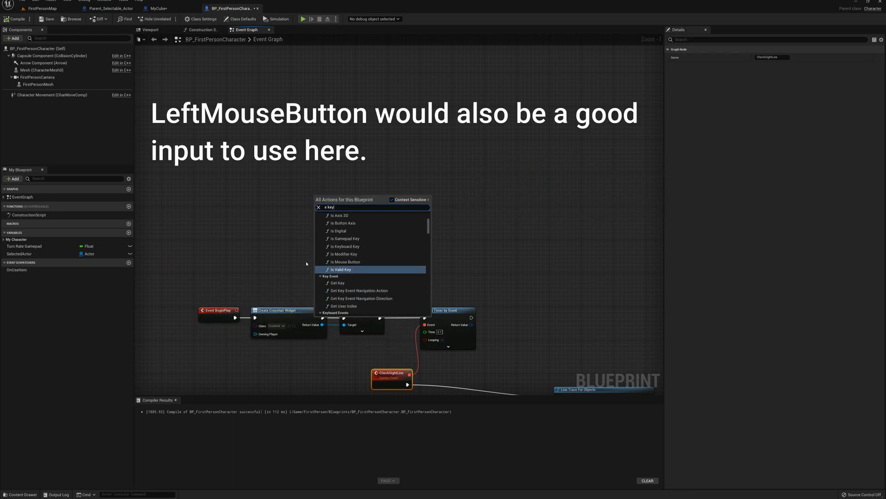
pyautogui.scroll(-7, 354, 263)
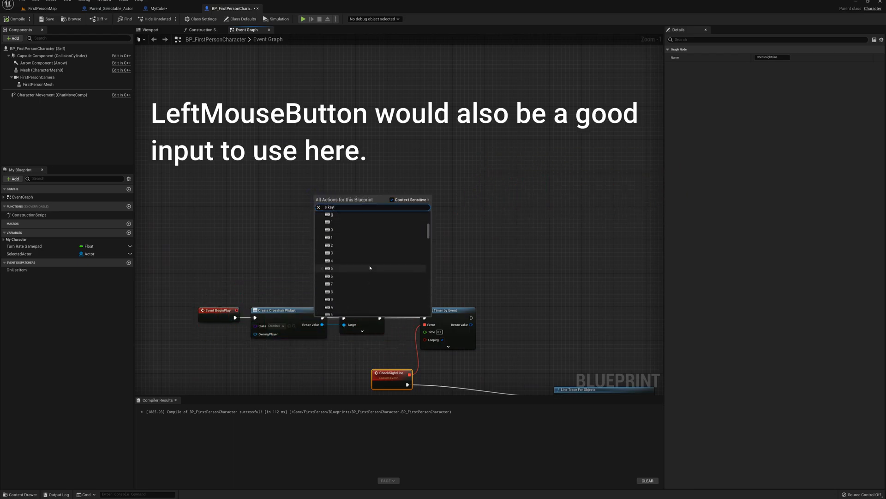
pyautogui.scroll(-1, 354, 264)
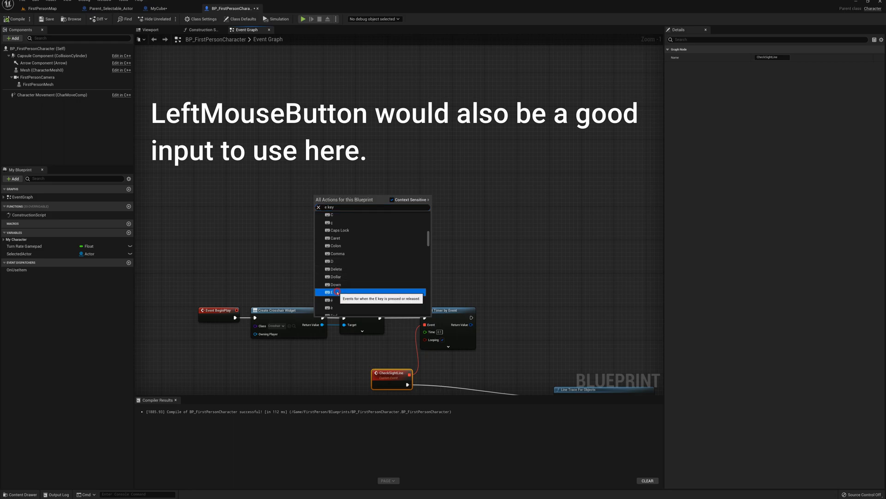
pyautogui.click(334, 297)
pyautogui.moveTo(323, 197); pyautogui.dragTo(273, 103)
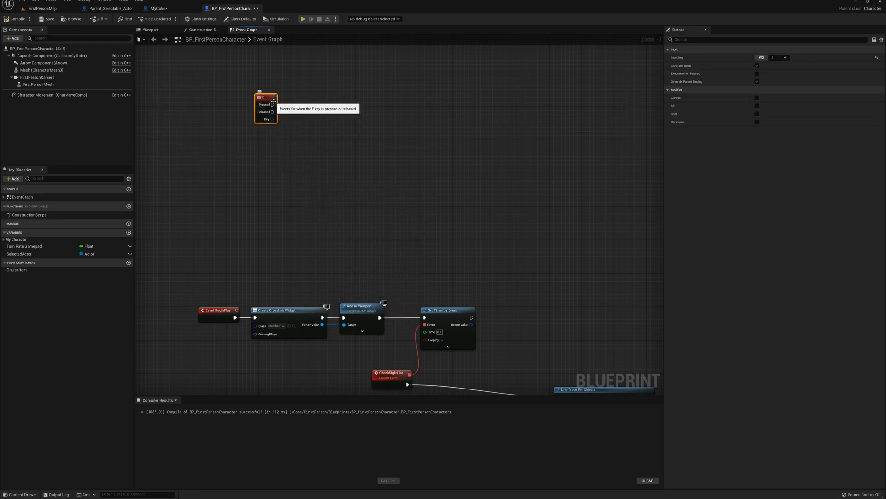
# Step: Get the SelectedActor variable, feed it into an Is Valid check, and run the check from the E event's Pressed output
pyautogui.moveTo(19, 255); pyautogui.dragTo(333, 188)
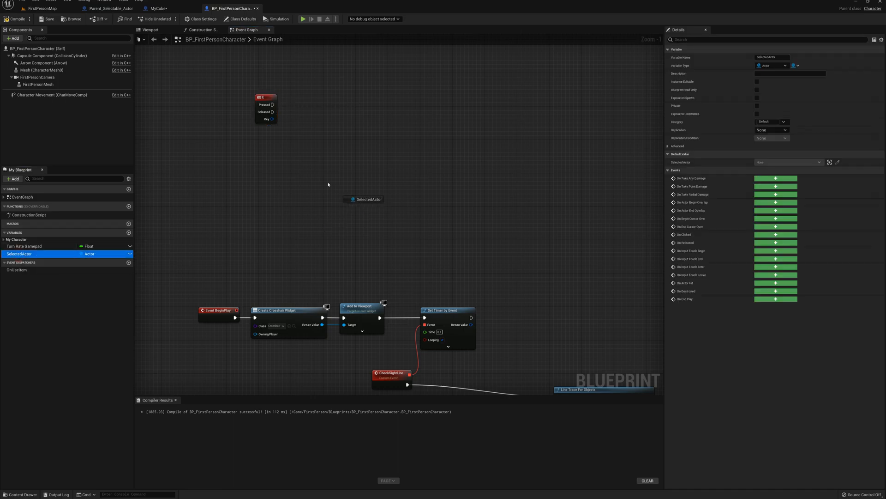
pyautogui.moveTo(239, 153); pyautogui.dragTo(340, 124)
pyautogui.click(261, 160)
pyautogui.write('is')
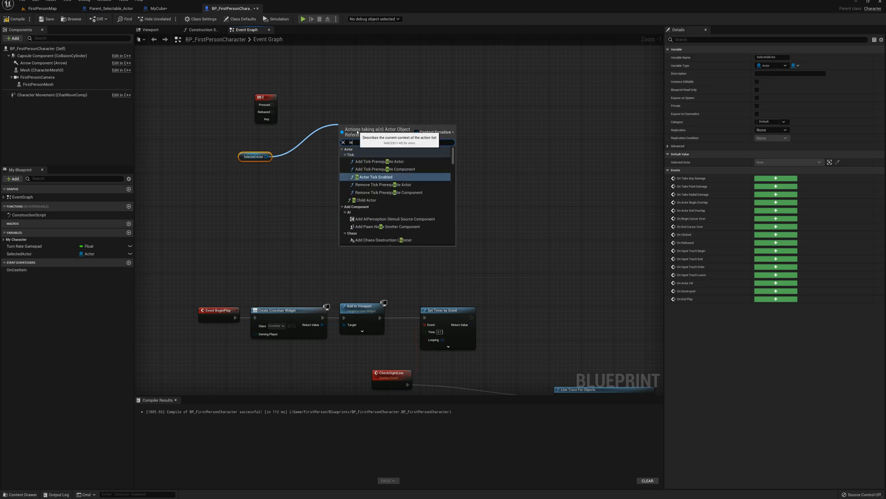
pyautogui.write(' valid')
pyautogui.click(368, 164)
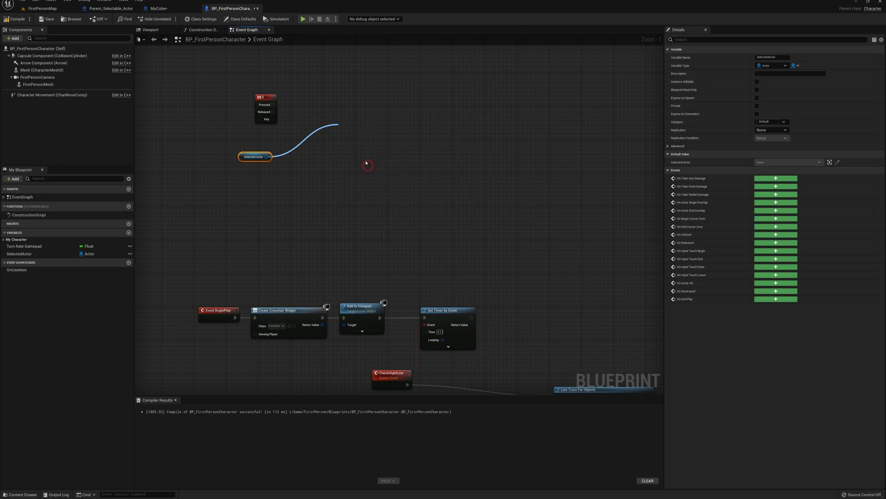
pyautogui.moveTo(358, 130); pyautogui.dragTo(337, 100)
pyautogui.moveTo(272, 104); pyautogui.dragTo(326, 106)
# Step: Rearrange the E event's nodes, placing the Selected Actor getter beside the event and the Is Valid node above it
pyautogui.moveTo(308, 136); pyautogui.dragTo(299, 199, button='right')
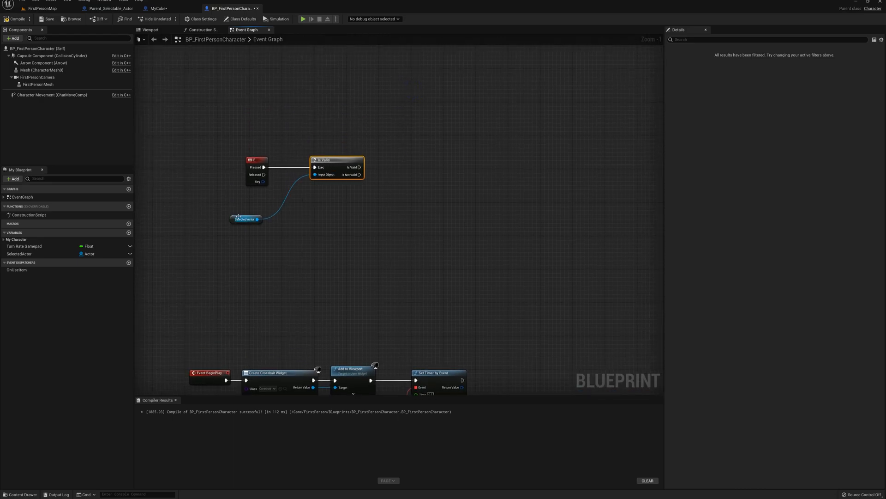
pyautogui.moveTo(238, 217); pyautogui.dragTo(285, 174)
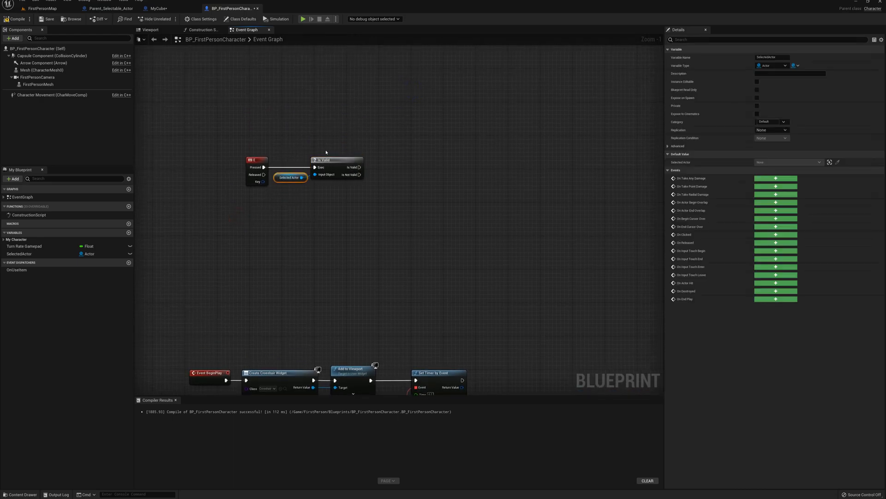
pyautogui.moveTo(320, 159); pyautogui.dragTo(310, 194, button='right')
pyautogui.moveTo(323, 197); pyautogui.dragTo(335, 168)
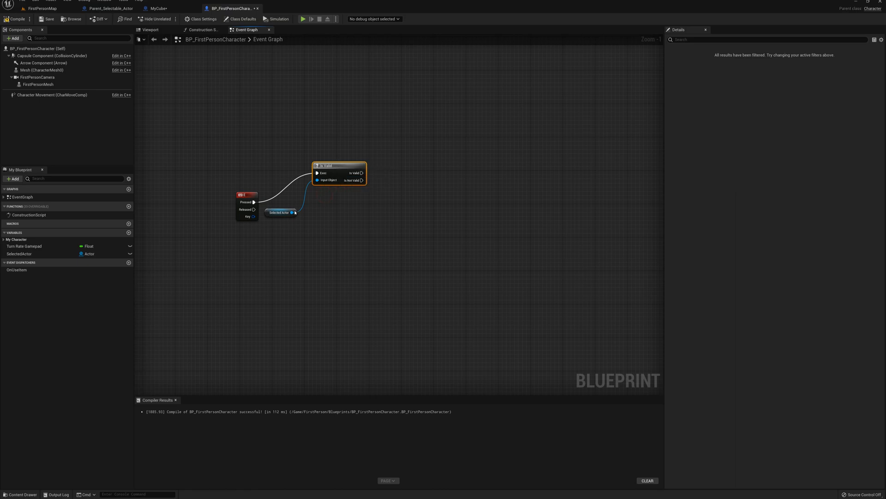
# Step: Add Attach Actor To Component after Is Valid, with Selected Actor as Target and First Person Camera as Parent
pyautogui.moveTo(293, 212); pyautogui.dragTo(408, 205)
pyautogui.write('attach actor to c')
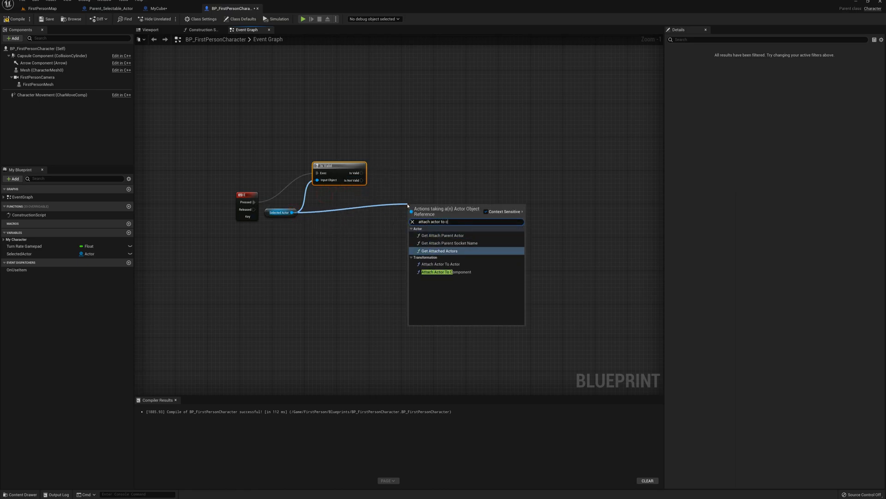
pyautogui.write('om')
pyautogui.click(431, 236)
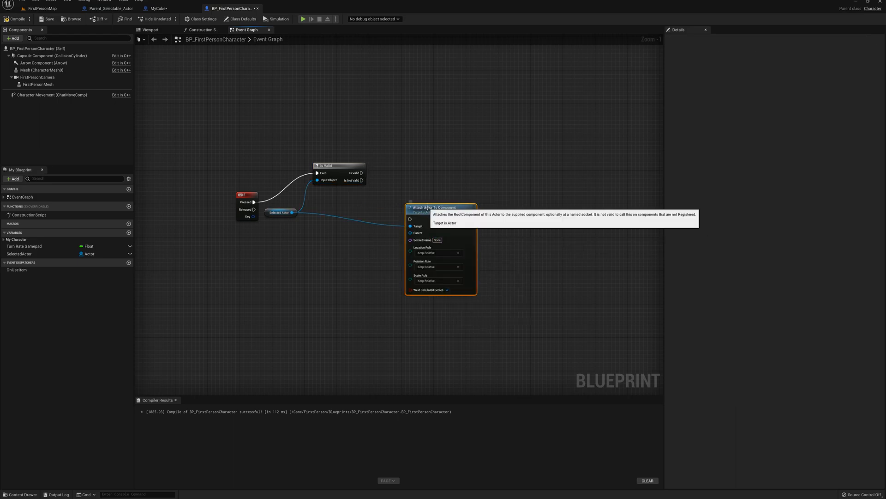
pyautogui.moveTo(362, 174); pyautogui.dragTo(398, 166)
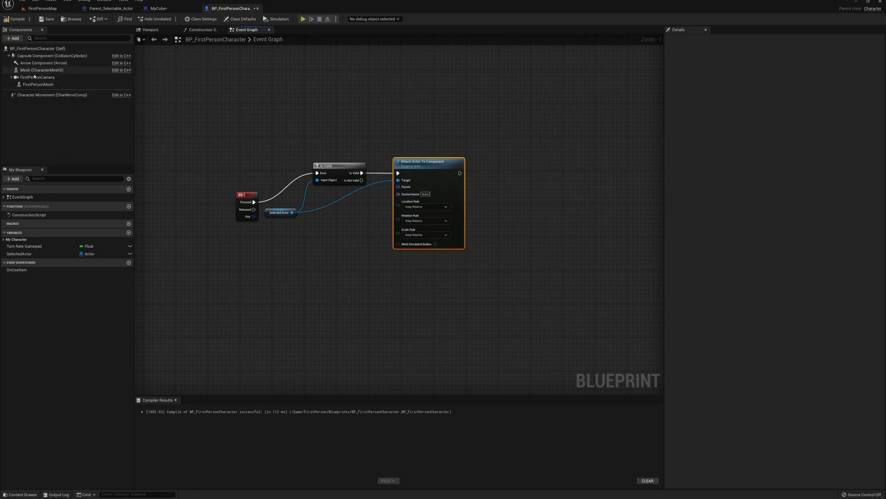
pyautogui.moveTo(37, 78); pyautogui.dragTo(399, 188)
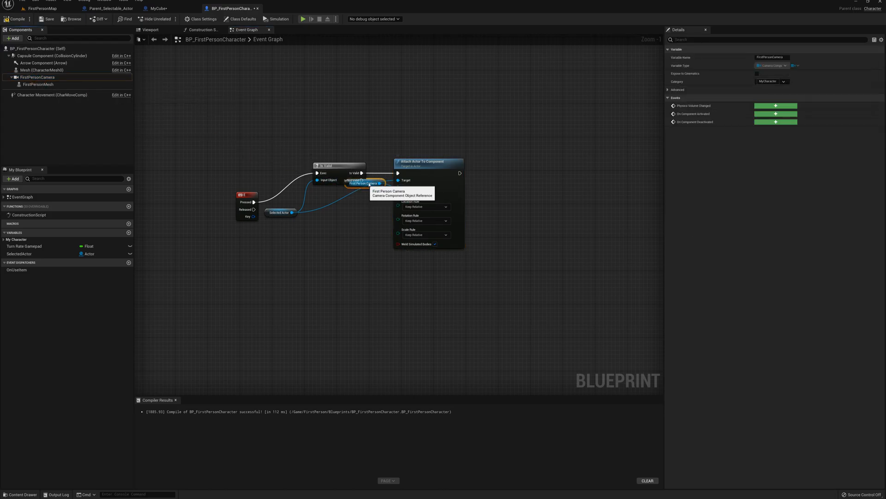
# Step: Set the Location, Rotation and Scale Rules of Attach Actor To Component to Keep World
pyautogui.click(418, 207)
pyautogui.click(412, 215)
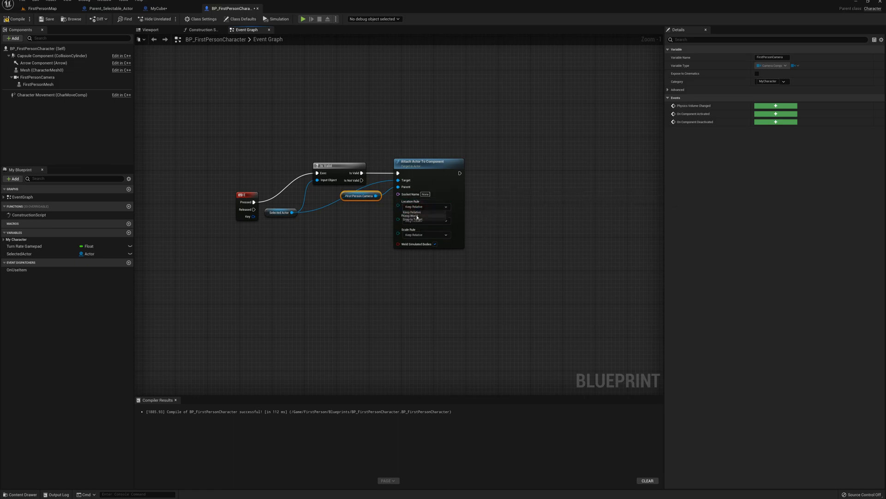
pyautogui.click(418, 221)
pyautogui.click(410, 229)
pyautogui.click(425, 234)
pyautogui.click(416, 243)
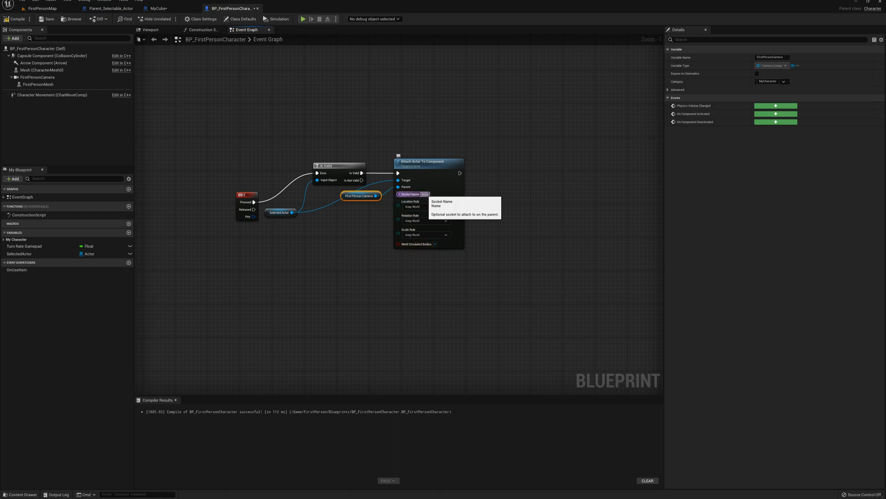
# Step: Add a Detach From Actor node targeting Selected Actor and run it from the E event's Released output
pyautogui.moveTo(322, 232); pyautogui.dragTo(326, 191, button='right')
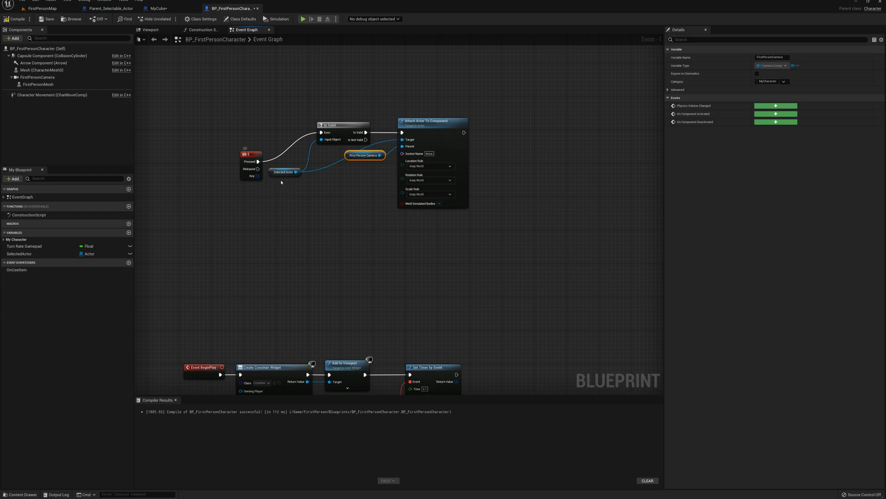
pyautogui.keyDown('alt'); pyautogui.click(296, 172); pyautogui.keyUp('alt')
pyautogui.moveTo(296, 172); pyautogui.dragTo(321, 223)
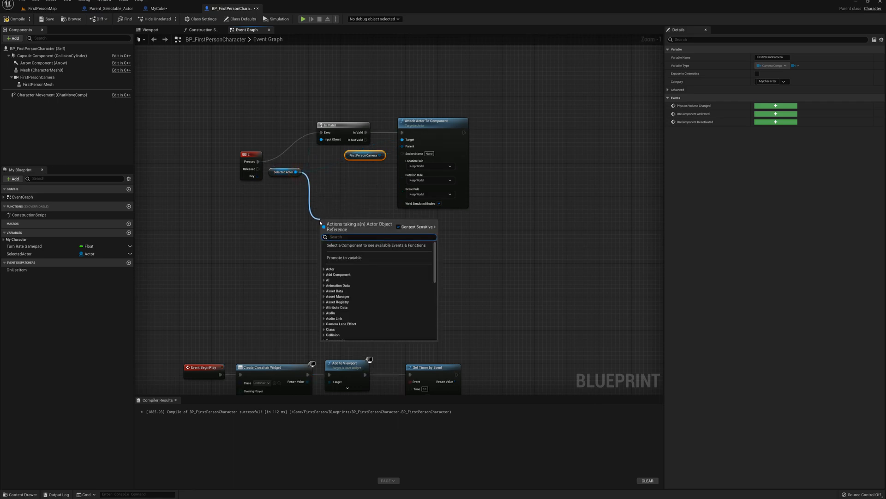
pyautogui.write('det')
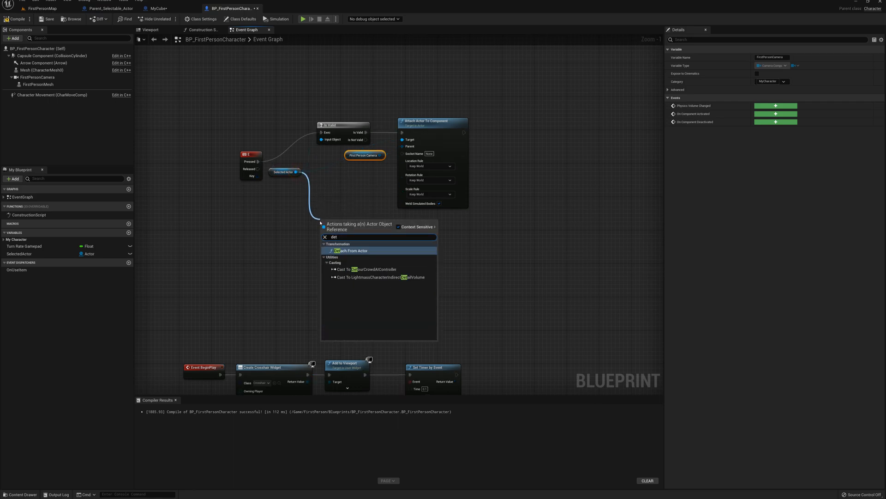
pyautogui.click(351, 251)
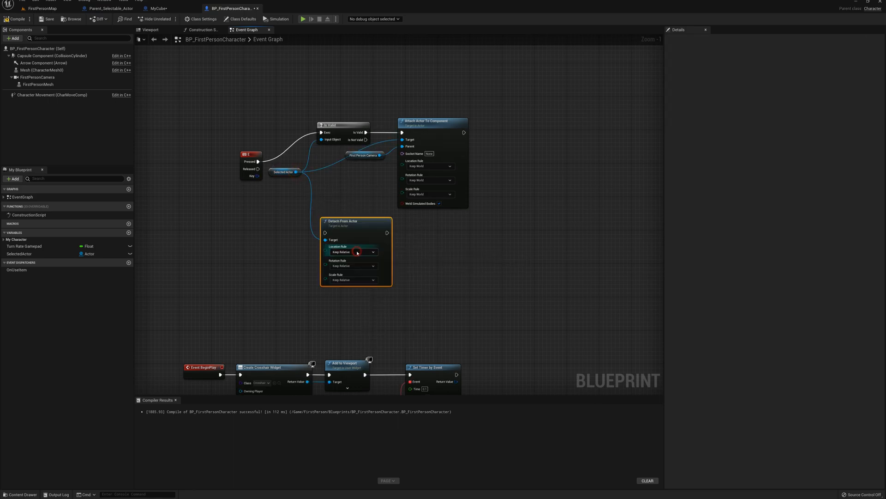
pyautogui.moveTo(335, 201); pyautogui.dragTo(349, 189, button='right')
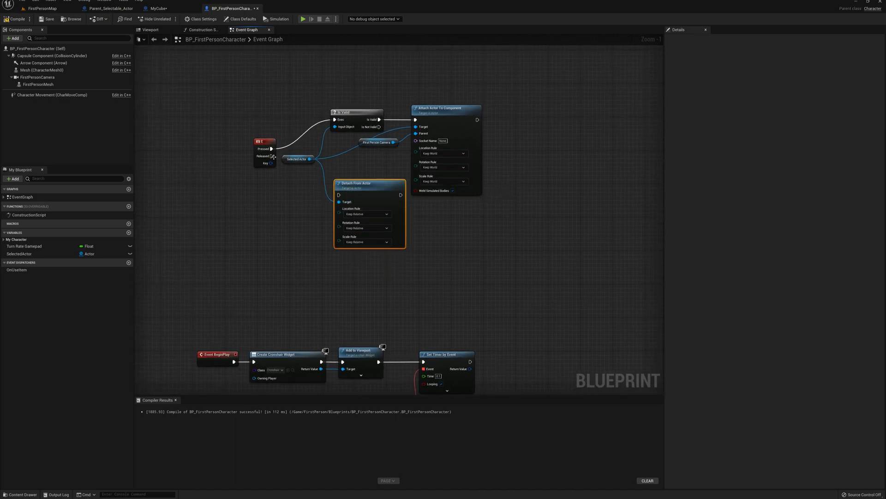
pyautogui.moveTo(271, 156); pyautogui.dragTo(339, 194)
# Step: Set the Location, Rotation and Scale Rules of Detach From Actor to Keep World
pyautogui.click(367, 214)
pyautogui.click(362, 226)
pyautogui.click(364, 228)
pyautogui.click(360, 237)
pyautogui.click(365, 242)
pyautogui.click(362, 251)
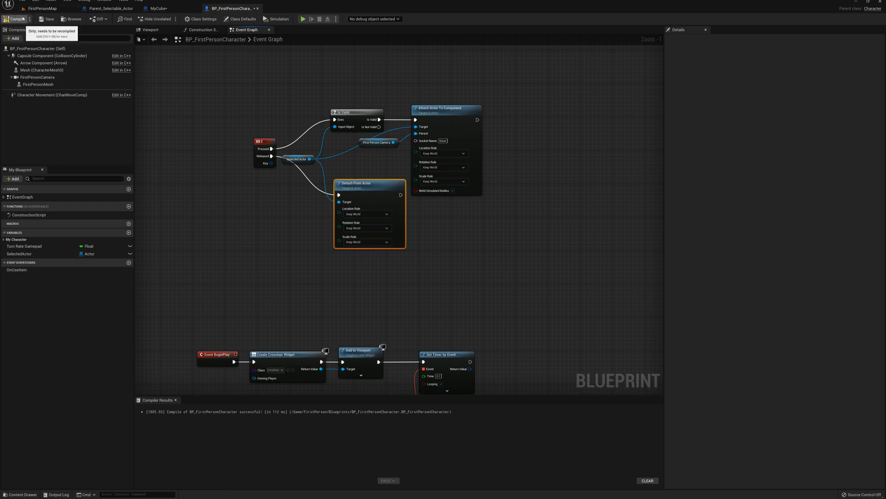
# Step: Play the FirstPersonMap level and test picking up a brick cube with the E action, carrying it and releasing it
pyautogui.click(41, 8)
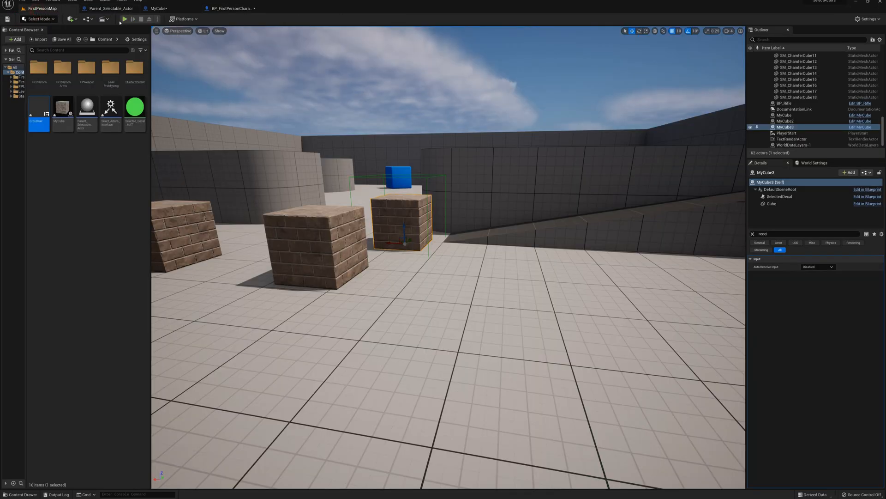
pyautogui.click(125, 19)
pyautogui.click(371, 93)
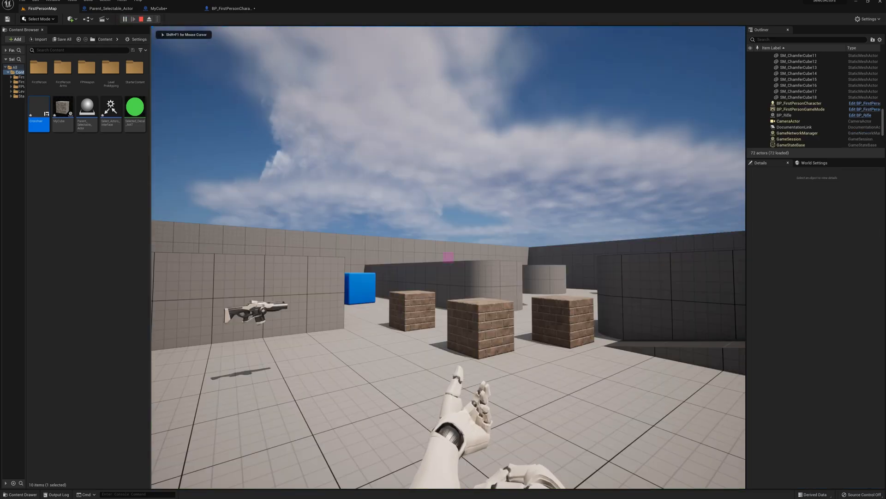
pyautogui.press('w')
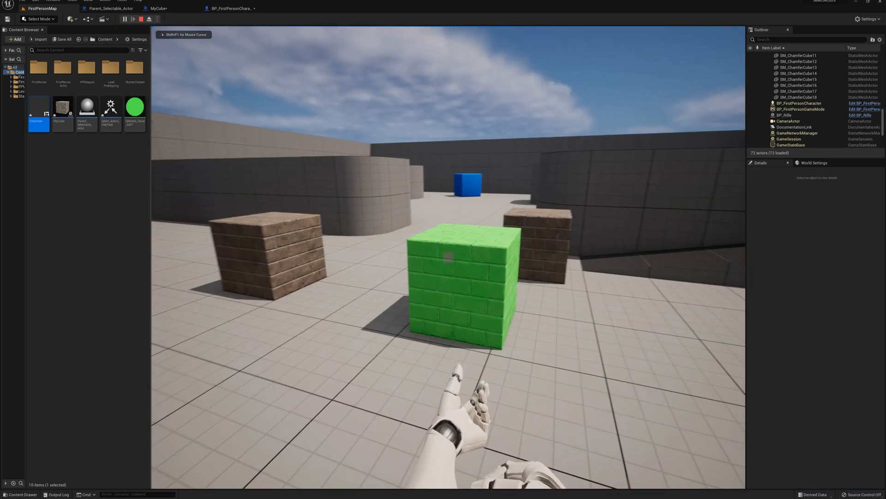
pyautogui.press('d')
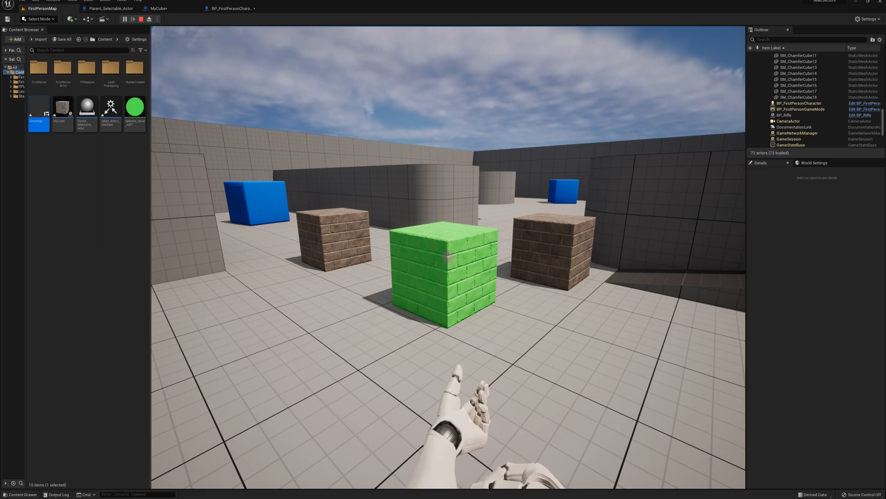
pyautogui.press('e')
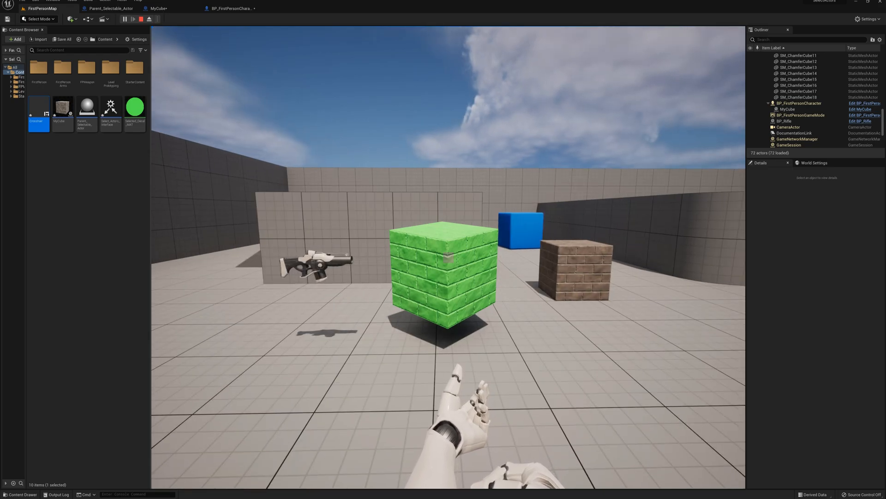
pyautogui.press('e')
# Step: Test carrying a second brick cube around the level, set it down on top of the curved wall, and end the play session
pyautogui.press('s')
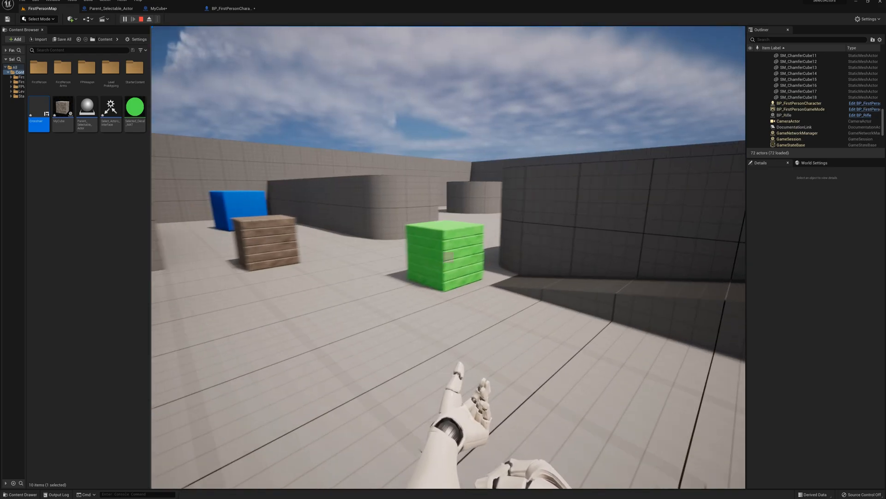
pyautogui.press('e')
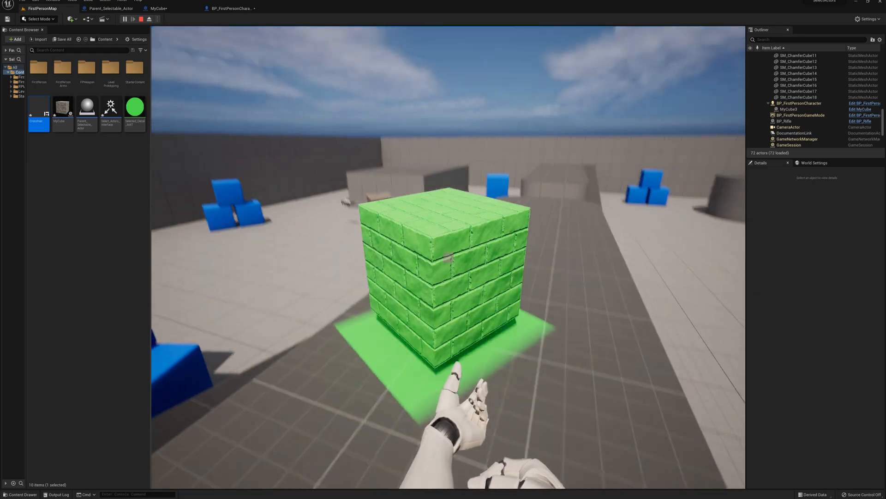
pyautogui.press('e')
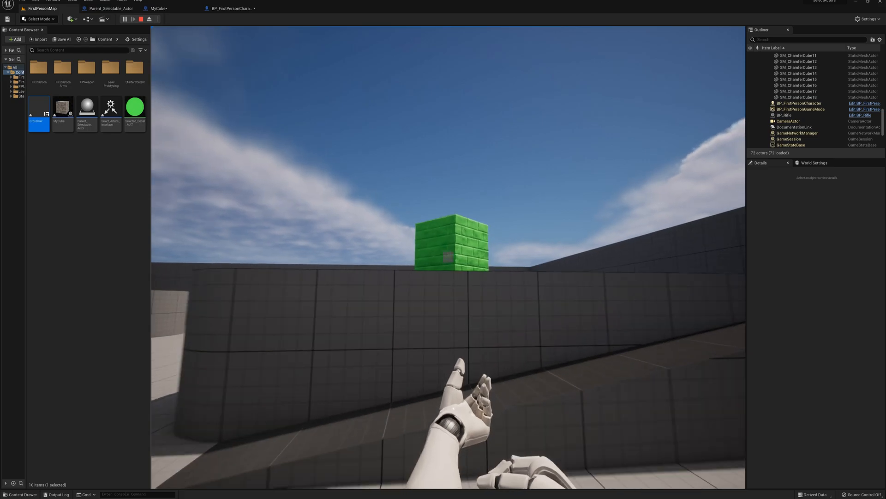
pyautogui.press('e')
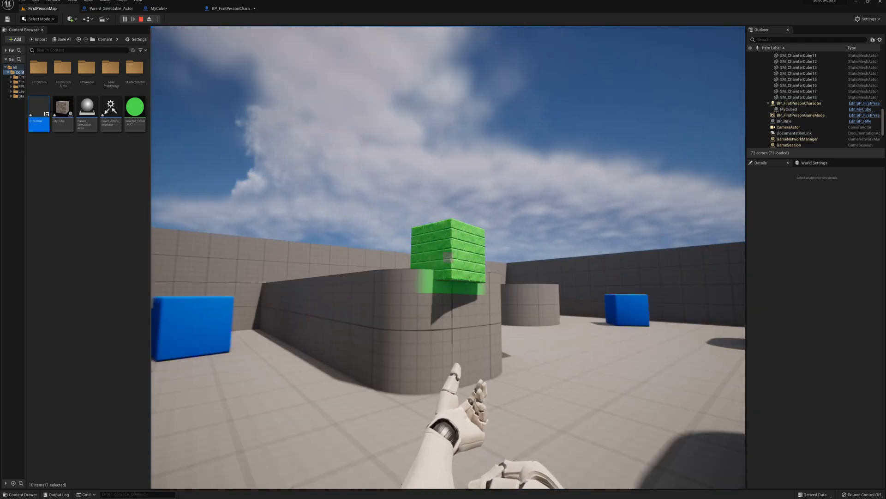
pyautogui.press('e')
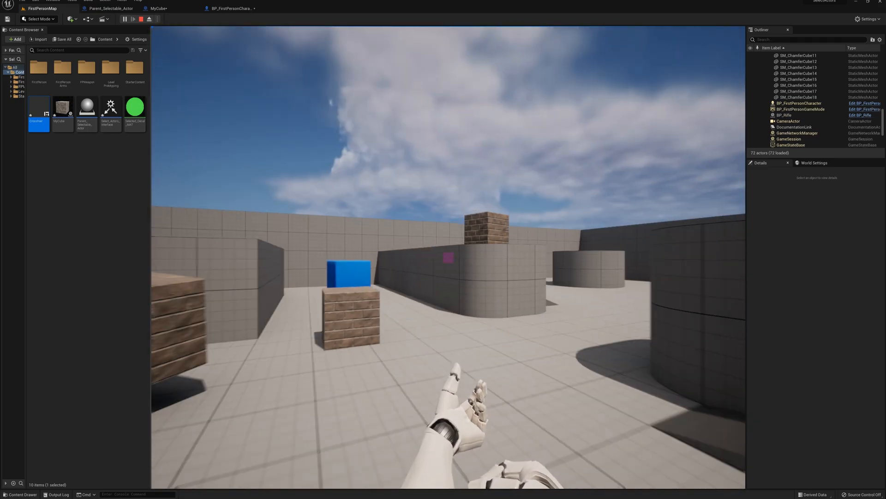
pyautogui.press('s')
pyautogui.press('a')
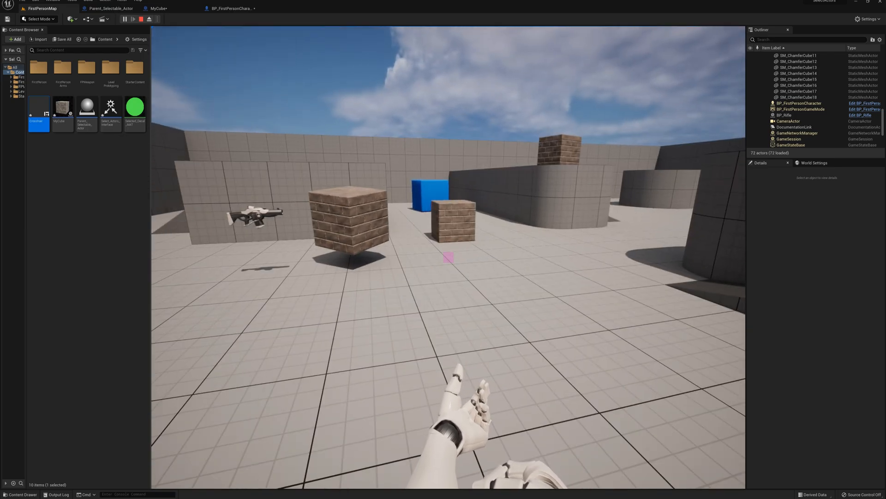
pyautogui.press('Escape')
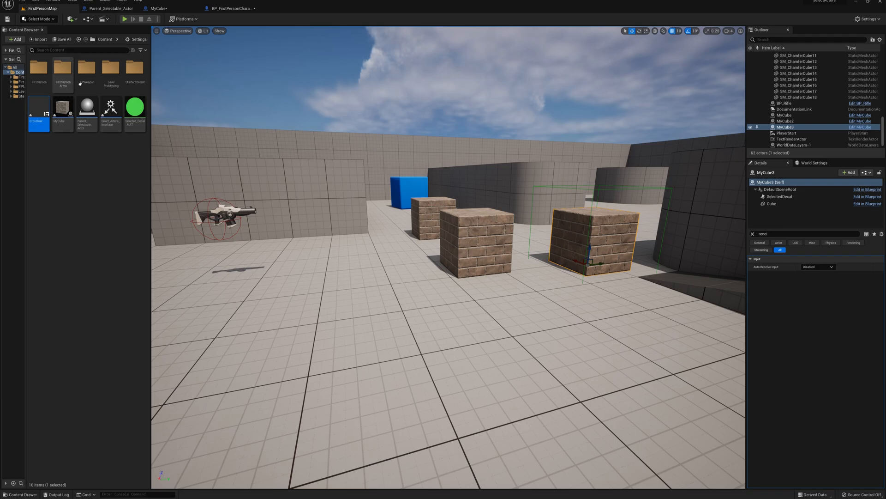
# Step: Create a child Blueprint class of Parent_Selectable_Actor named MySphere and open it
pyautogui.click(85, 109)
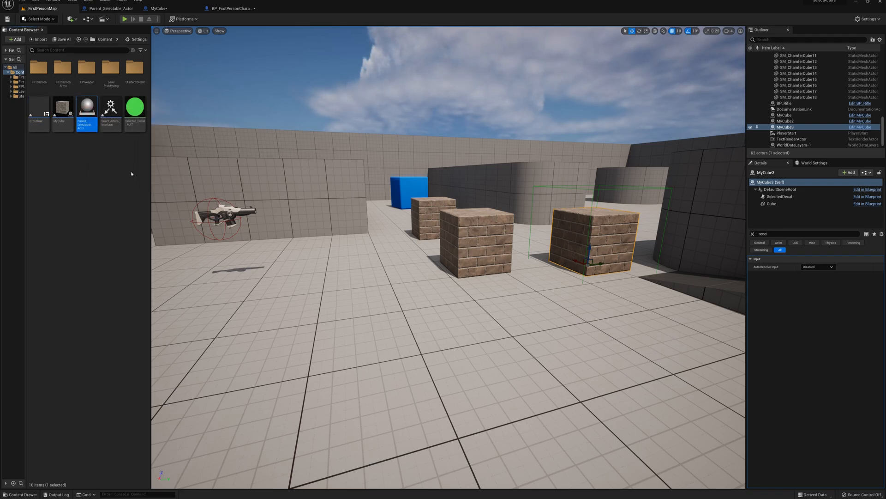
pyautogui.rightClick(89, 109)
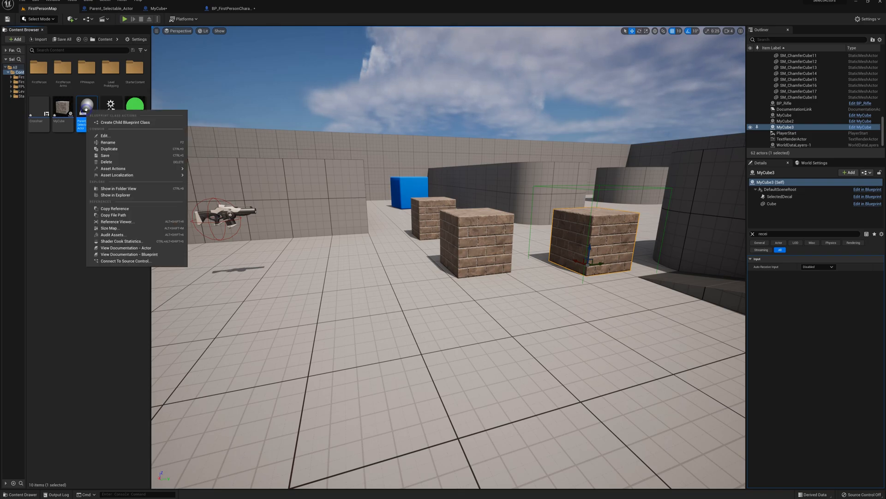
pyautogui.click(118, 122)
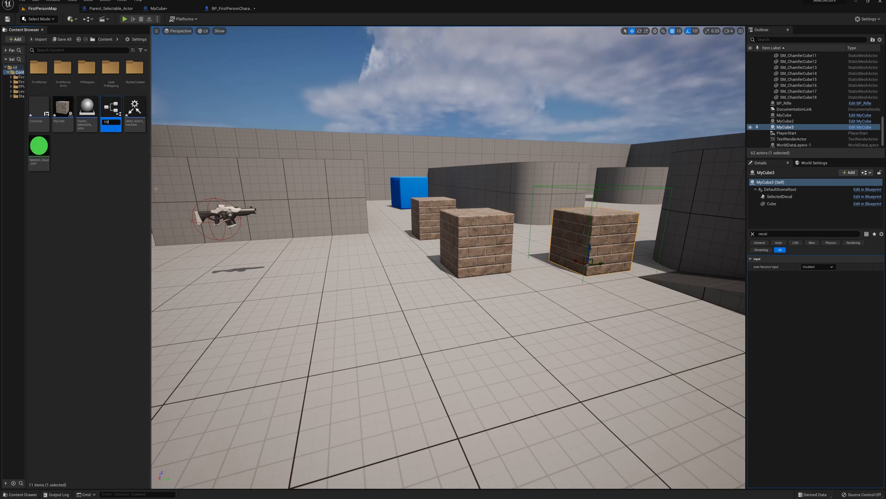
pyautogui.write('MySphere')
pyautogui.press('Return')
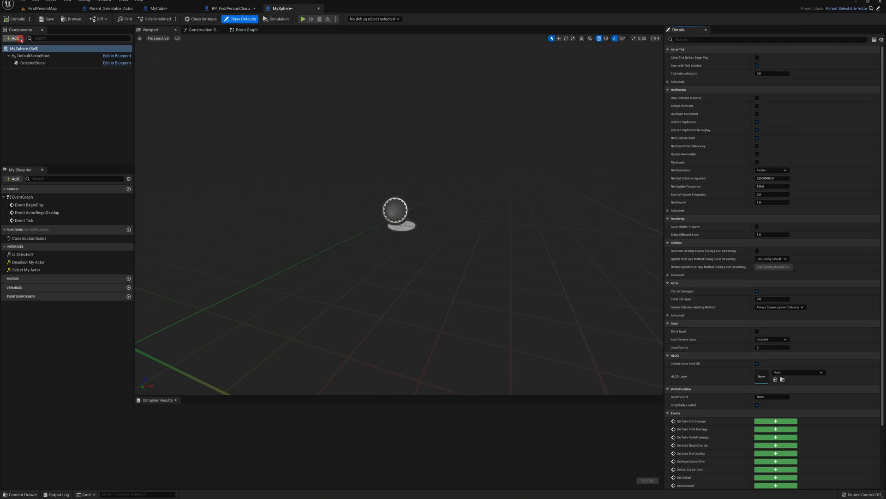
# Step: Add a Sphere component to MySphere and raise it above the actor's root
pyautogui.click(13, 39)
pyautogui.write('sphere')
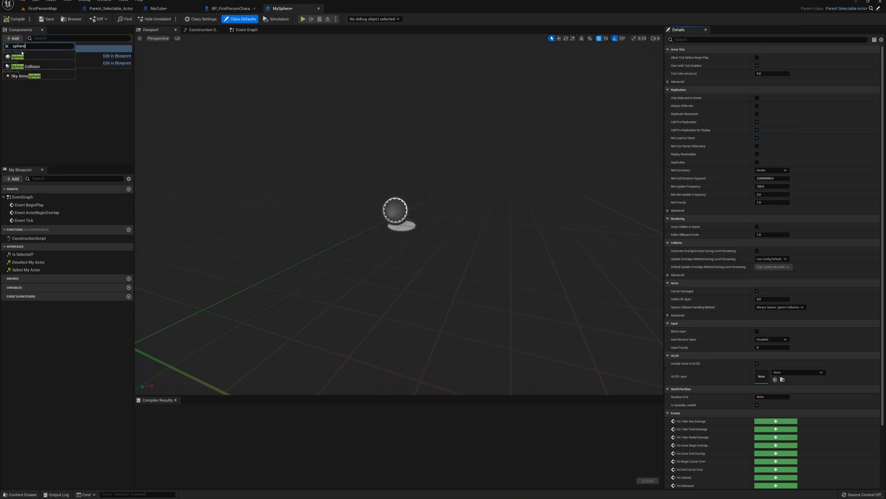
pyautogui.click(22, 56)
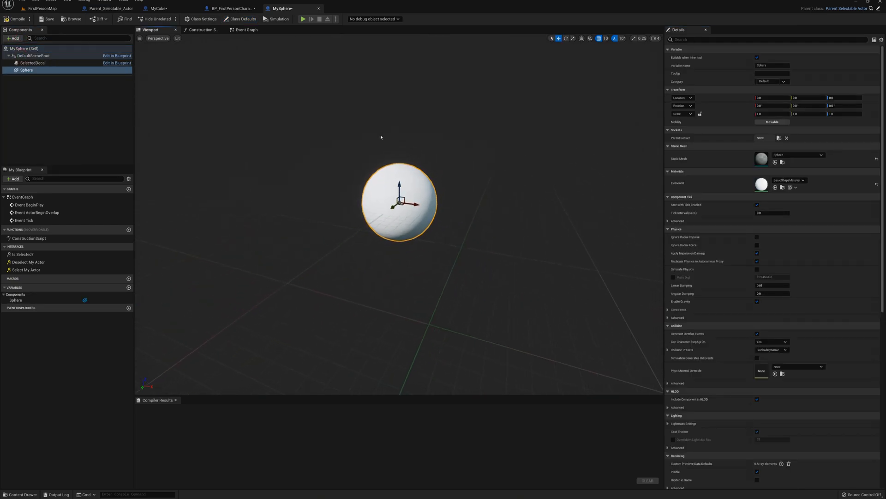
pyautogui.moveTo(401, 184); pyautogui.dragTo(400, 146)
# Step: Assign the checkered ceramic tile material to the Sphere component
pyautogui.click(789, 180)
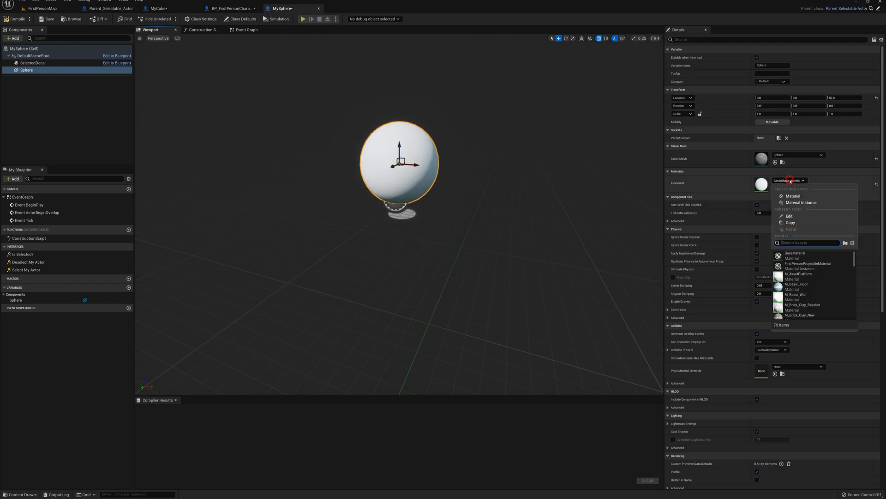
pyautogui.scroll(-1, 805, 278)
pyautogui.click(806, 276)
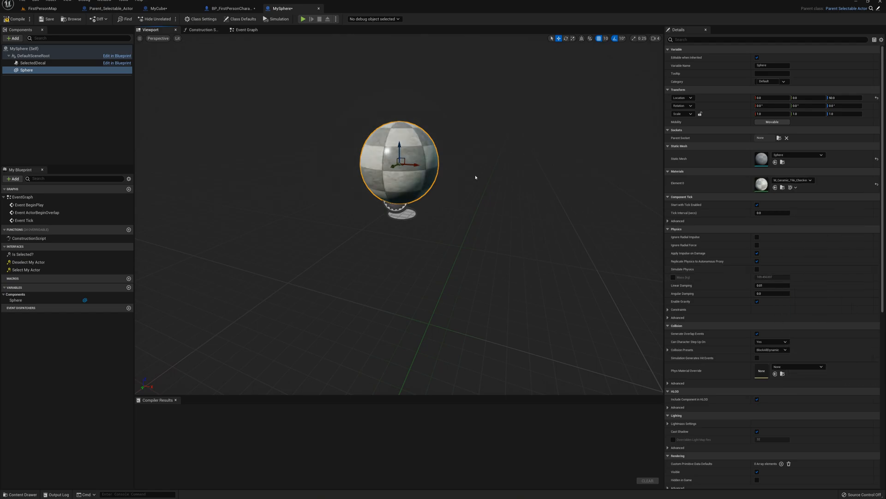
# Step: Scale the SelectedDecal box down to fit around the sphere, raise it to Z 40, and compile MySphere
pyautogui.click(33, 63)
pyautogui.press('f')
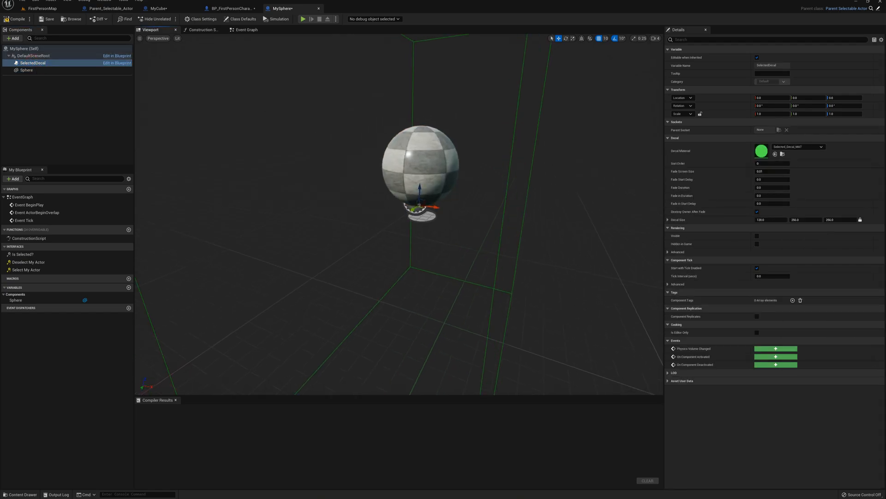
pyautogui.press('e')
pyautogui.press('r')
pyautogui.moveTo(418, 193)
pyautogui.mouseDown()
pyautogui.moveTo(406, 214)
pyautogui.moveTo(428, 215)
pyautogui.moveTo(419, 181)
pyautogui.mouseUp()
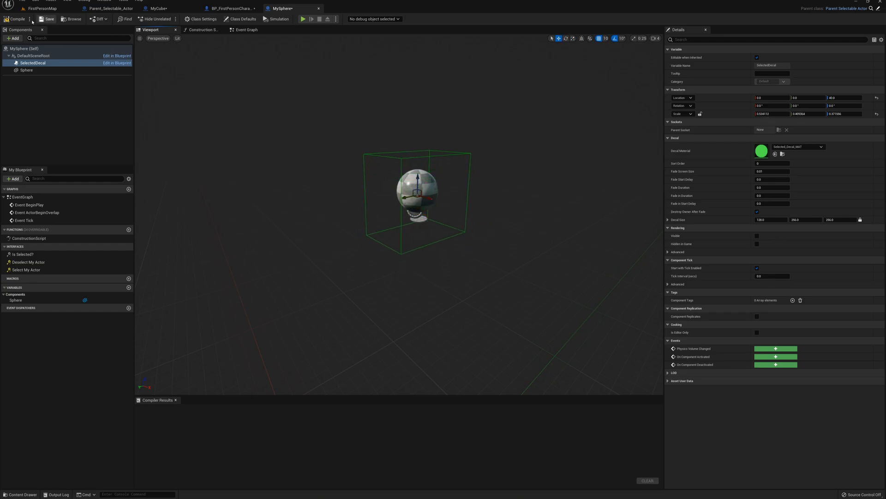
pyautogui.click(14, 19)
# Step: Place two MySphere actors on the floor of FirstPersonMap, near the rifle and the player start
pyautogui.click(42, 9)
pyautogui.click(85, 112)
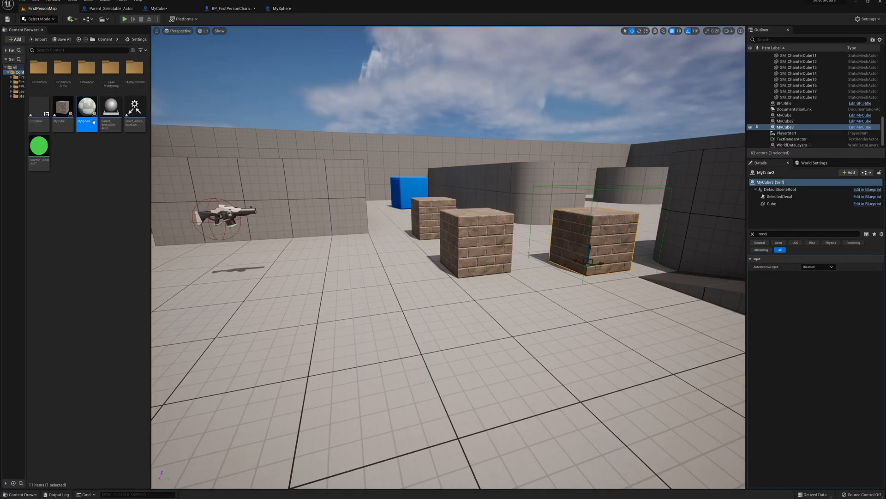
pyautogui.moveTo(85, 113); pyautogui.dragTo(311, 262)
pyautogui.moveTo(349, 227)
pyautogui.mouseDown(button='right')
pyautogui.moveTo(360, 245)
pyautogui.moveTo(342, 231)
pyautogui.mouseUp(button='right')
pyautogui.moveTo(86, 116); pyautogui.dragTo(222, 335)
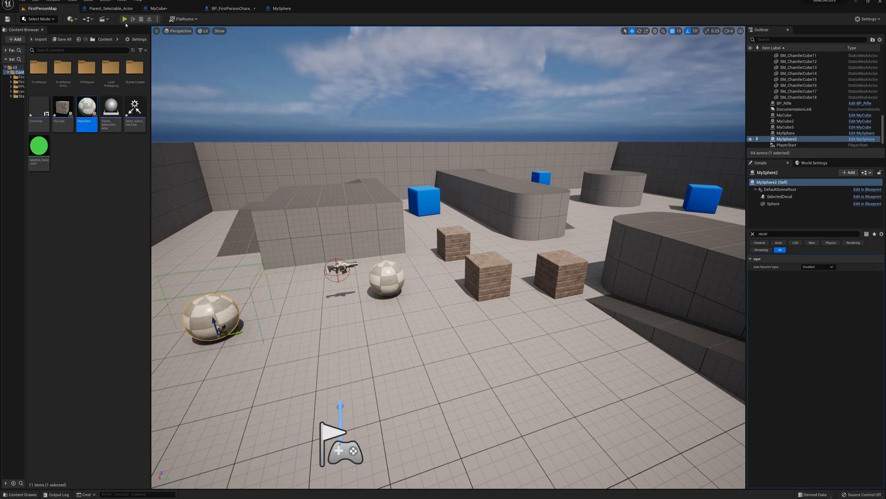
# Step: Play the level and test selecting, carrying and releasing both MySphere actors with the E action
pyautogui.hotkey('alt', 'p')
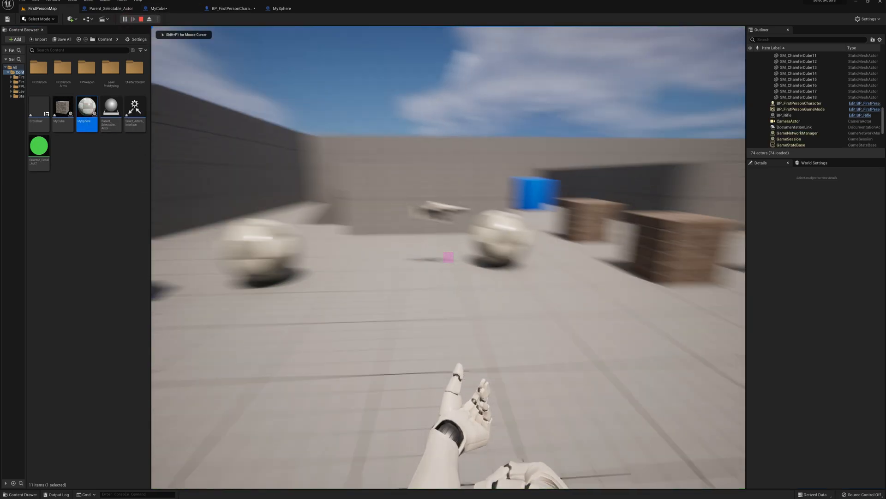
pyautogui.press('e')
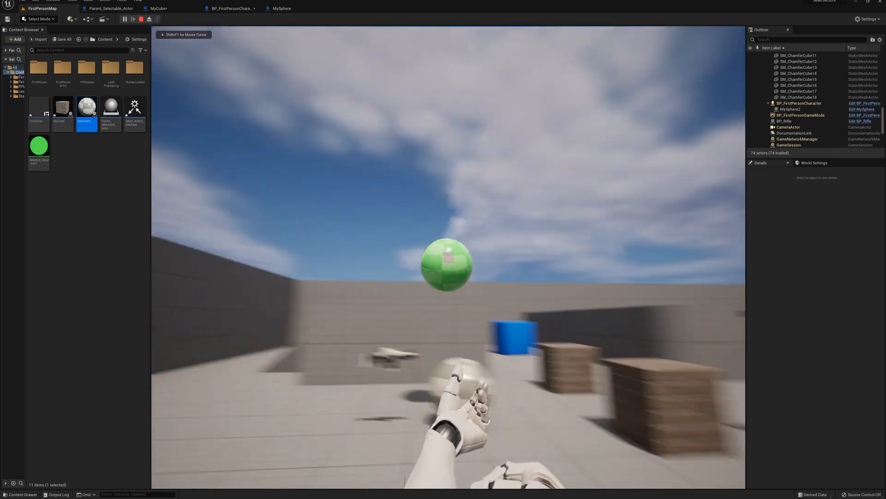
pyautogui.press('w')
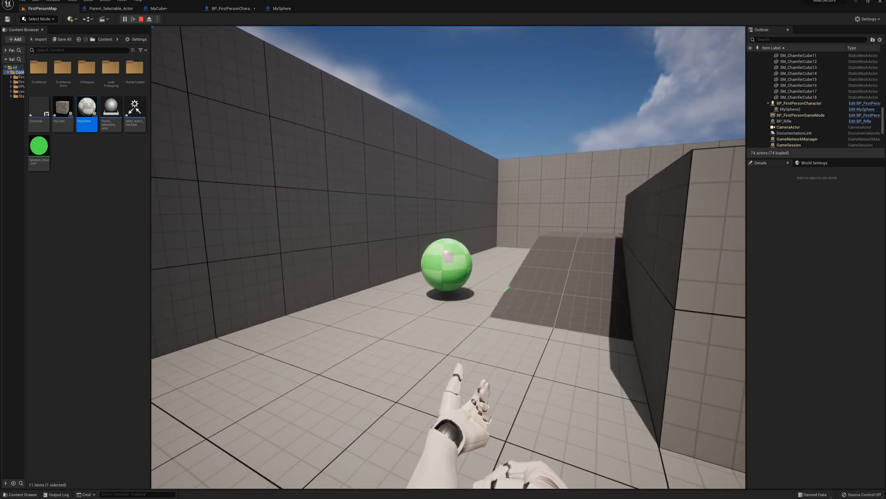
pyautogui.press('e')
pyautogui.press('w')
pyautogui.press('e')
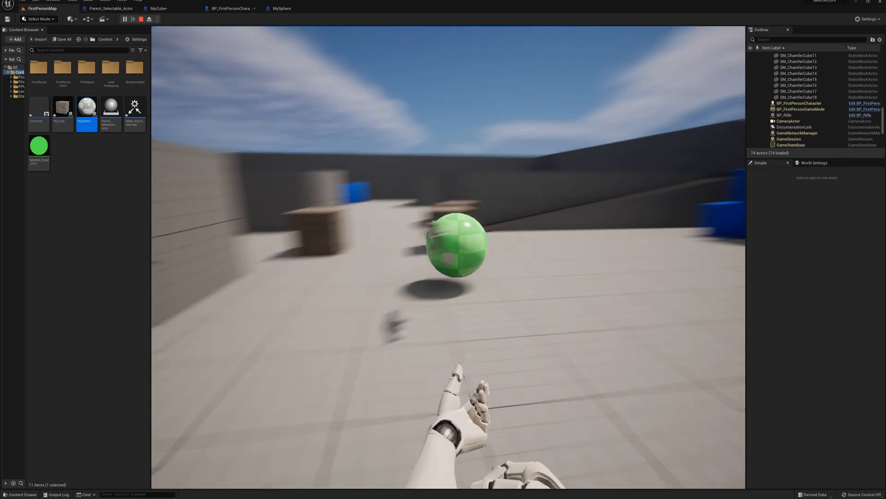
pyautogui.press('w')
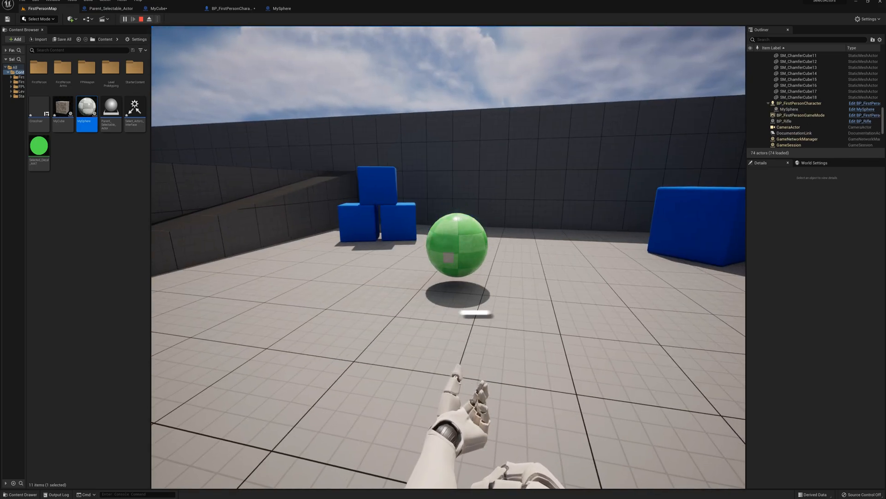
pyautogui.press('e')
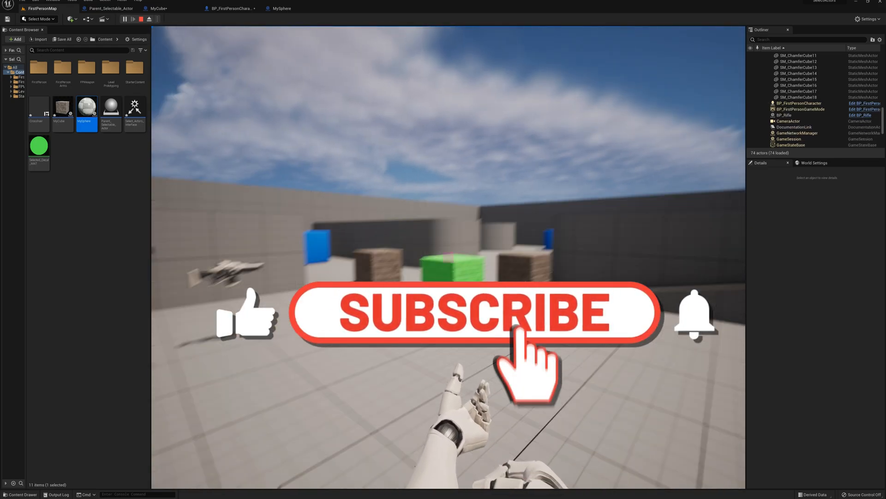
pyautogui.press('s')
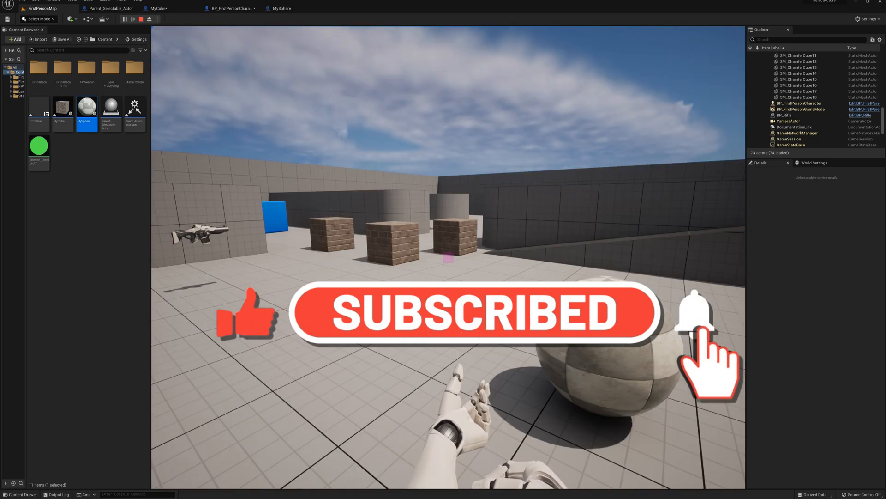